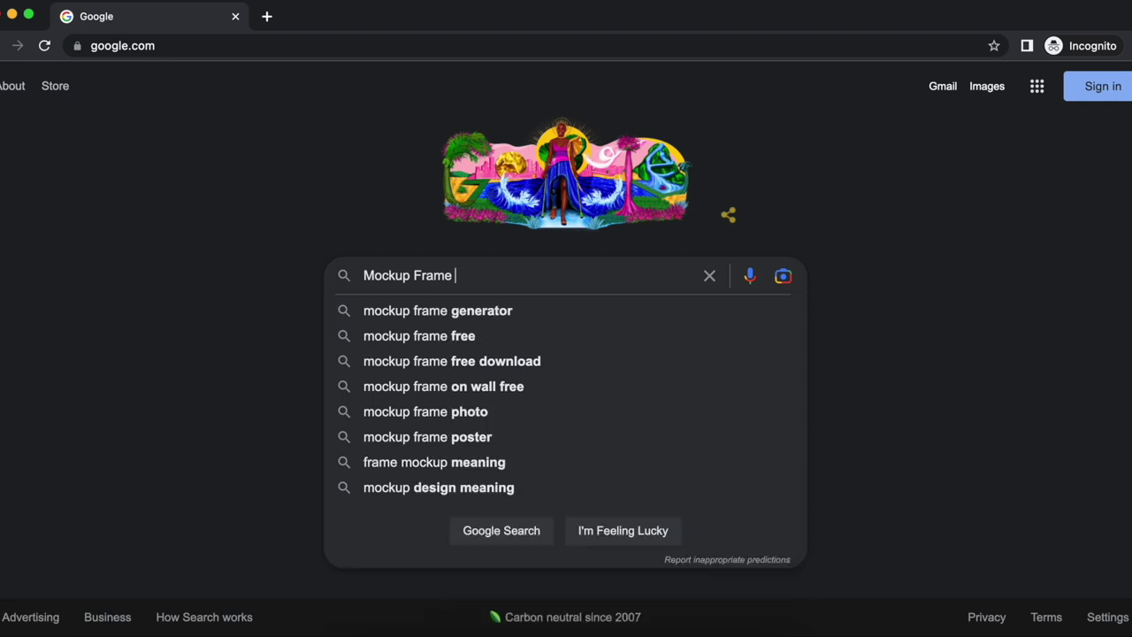
# - Search Google for 'Mockup Frame PSD'
pyautogui.press('Return')
pyautogui.click(306, 108)
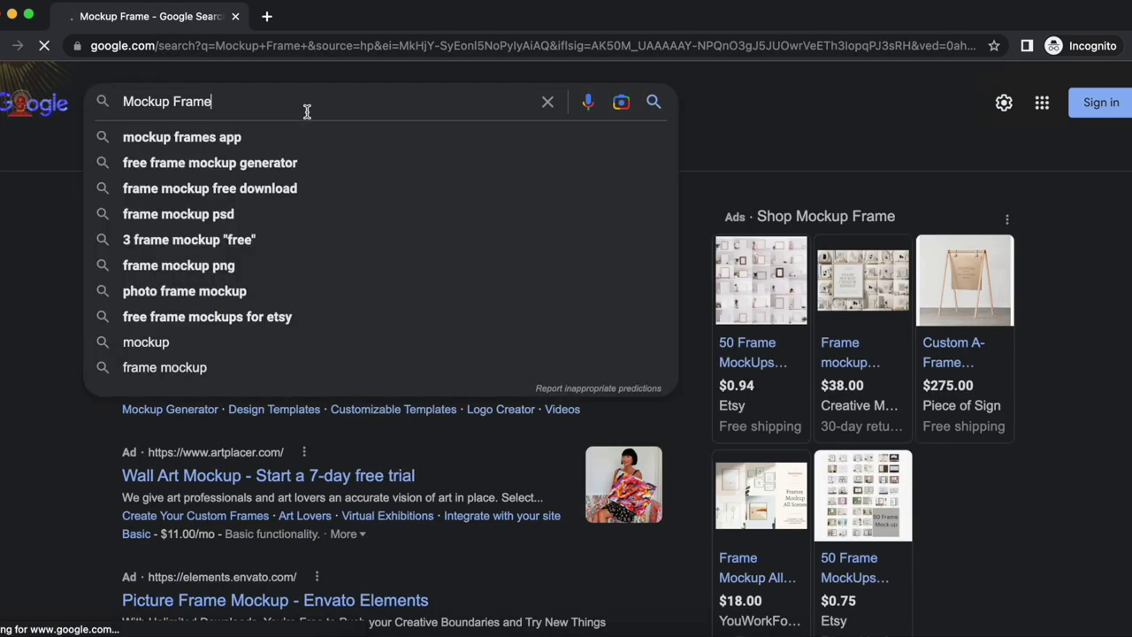
pyautogui.write('PSD')
pyautogui.press('Return')
# - In the image results, open an Etsy frame mockup ad in a new tab
pyautogui.click(212, 152)
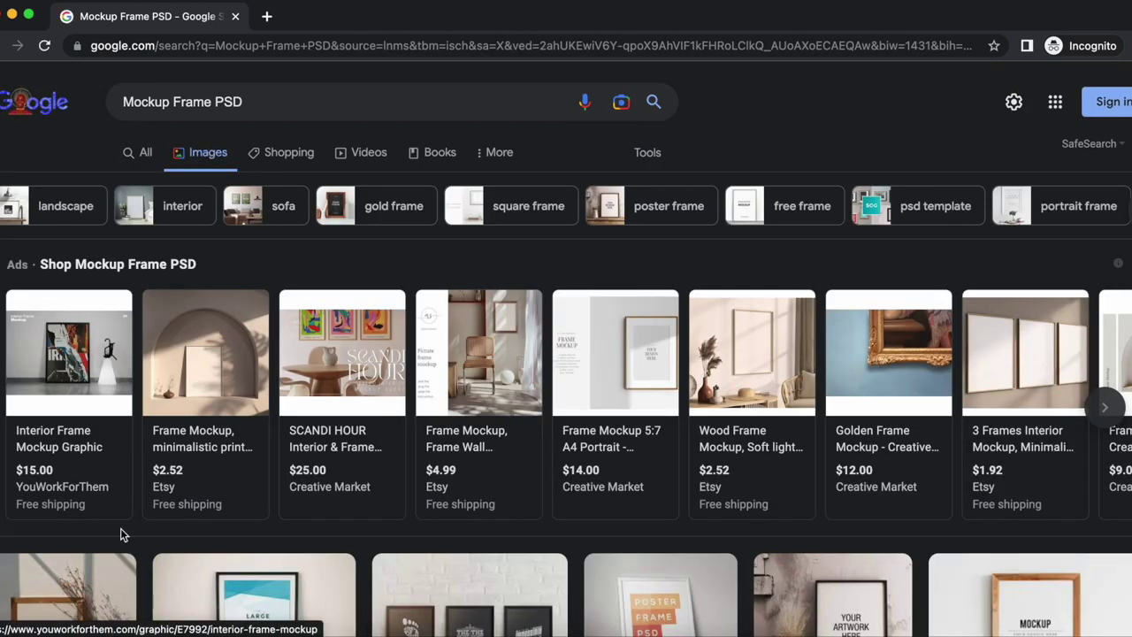
pyautogui.scroll(-3, 121, 529)
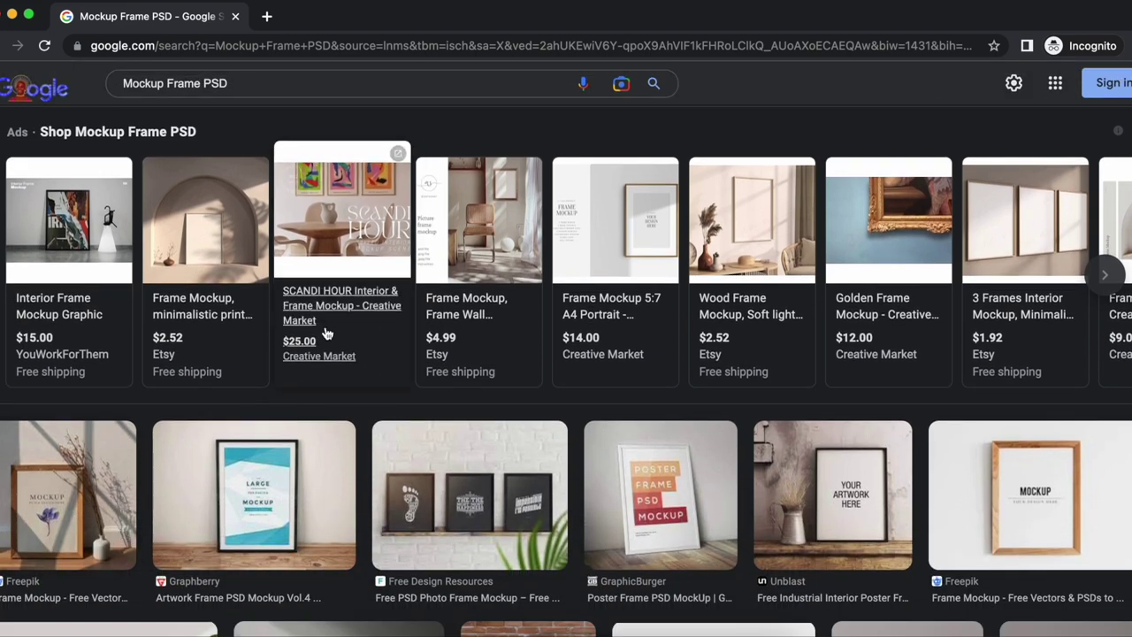
pyautogui.scroll(-4, 294, 513)
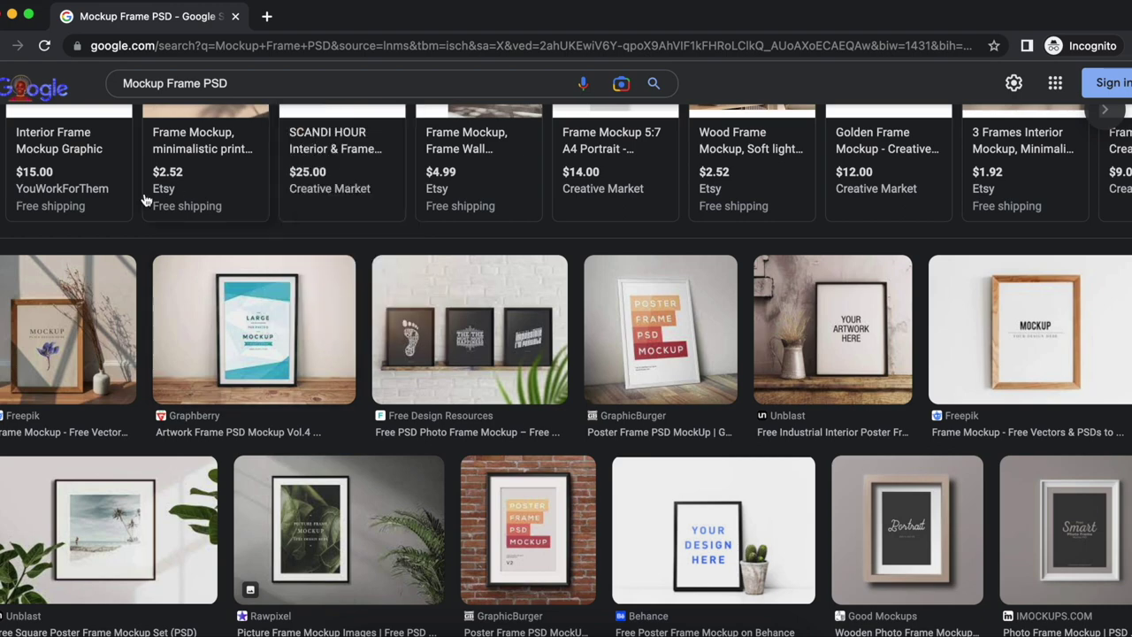
pyautogui.moveTo(169, 294)
pyautogui.click(177, 274)
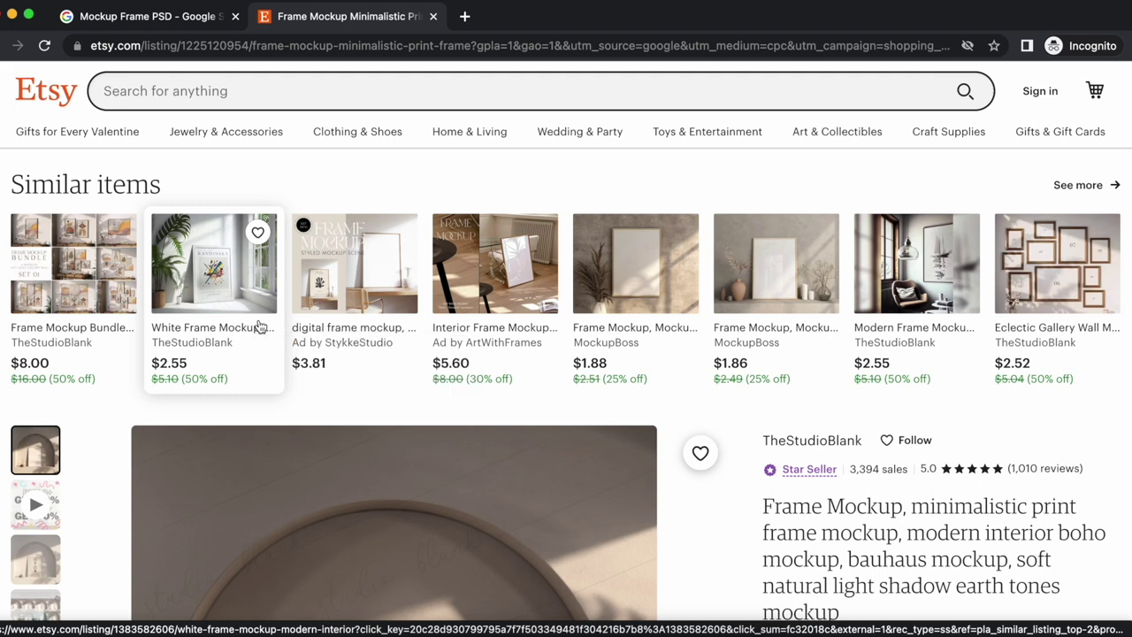
# - Browse the Etsy listing and view its circles-print mockup photo
pyautogui.scroll(-3, 259, 324)
pyautogui.scroll(-4, 259, 319)
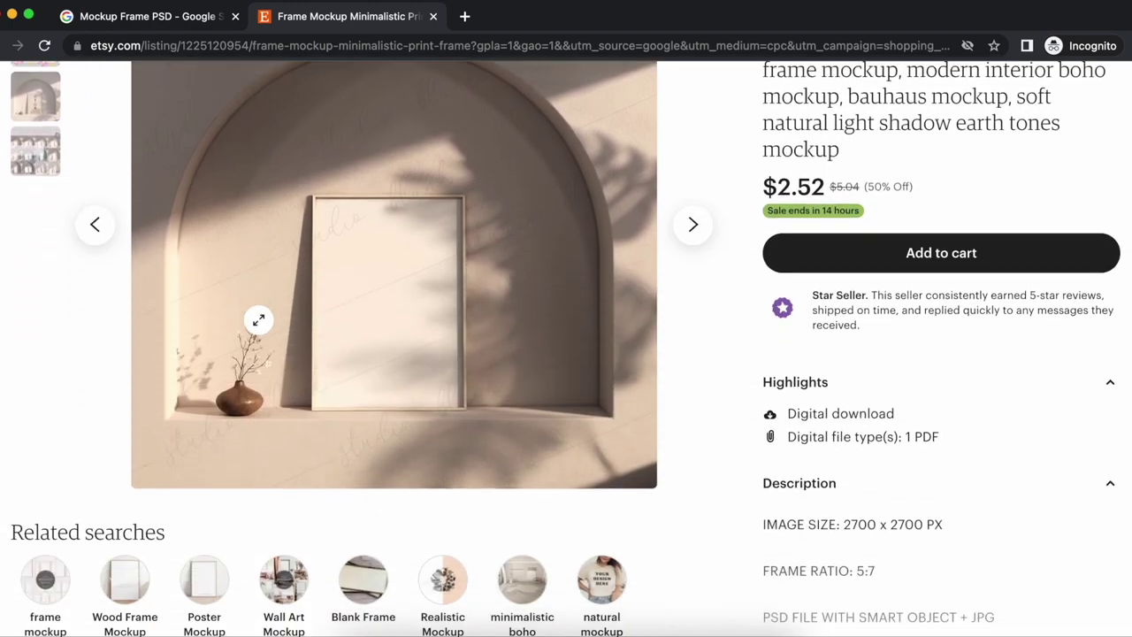
pyautogui.scroll(2, 258, 320)
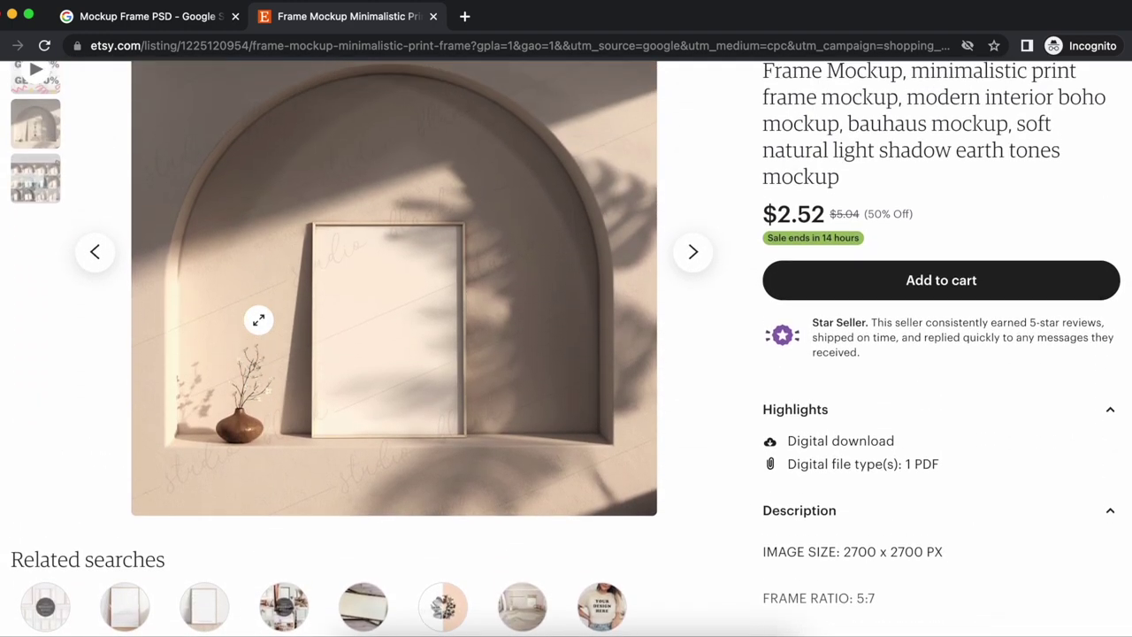
pyautogui.click(35, 194)
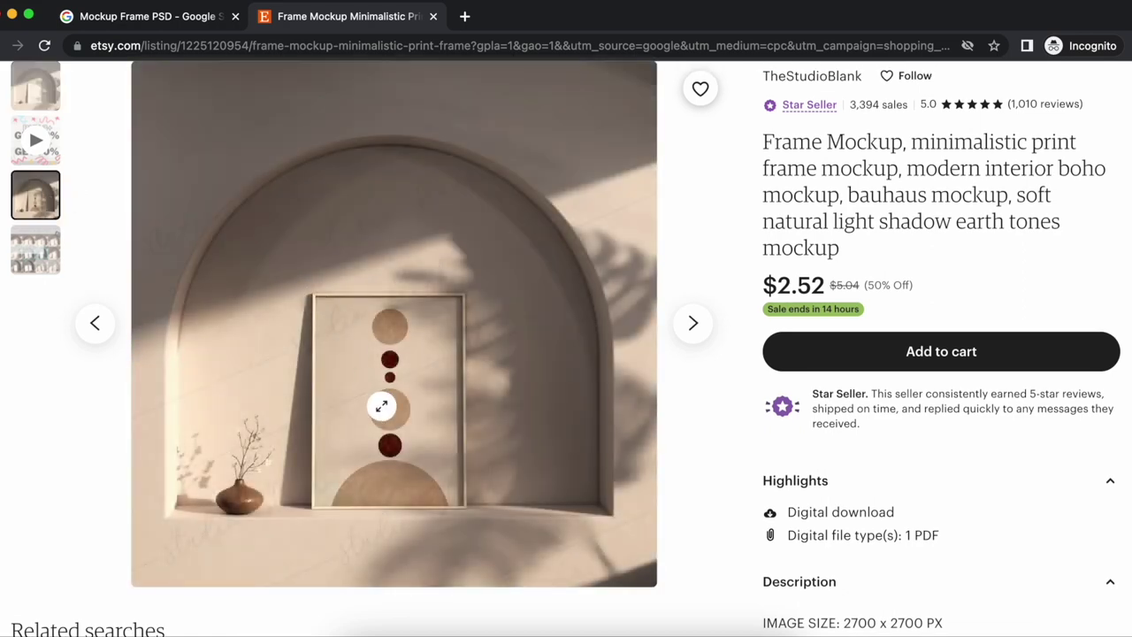
# - Back in Google Images, preview the GraphicBurger, Mockup World, Unblast and Freepik frame mockups
pyautogui.click(167, 16)
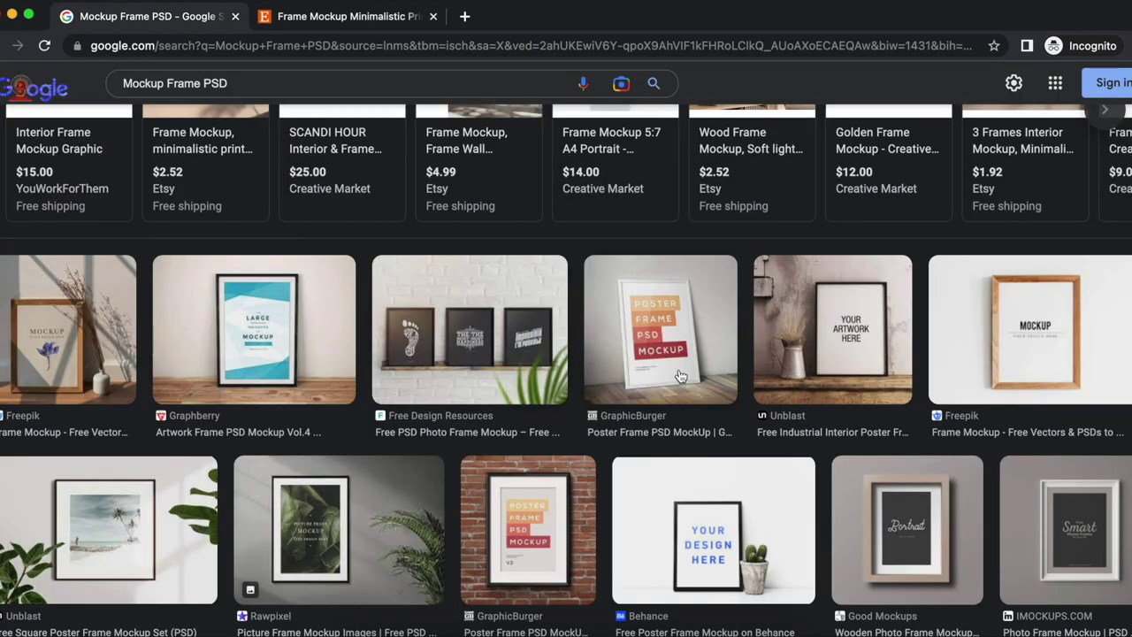
pyautogui.click(660, 329)
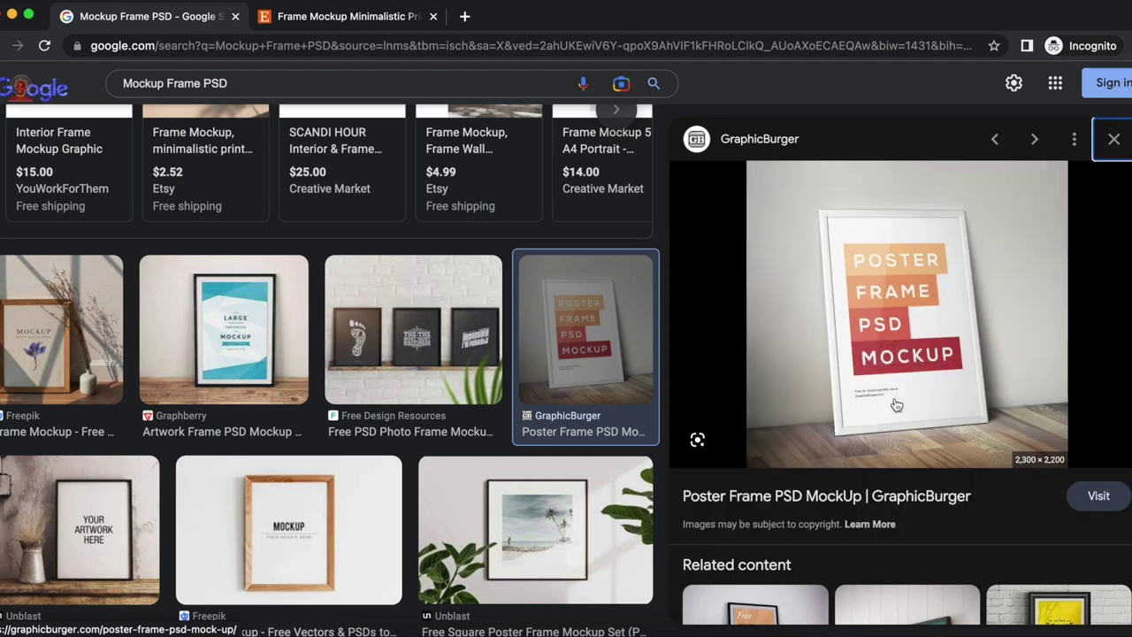
pyautogui.scroll(-3, 894, 399)
pyautogui.click(897, 474)
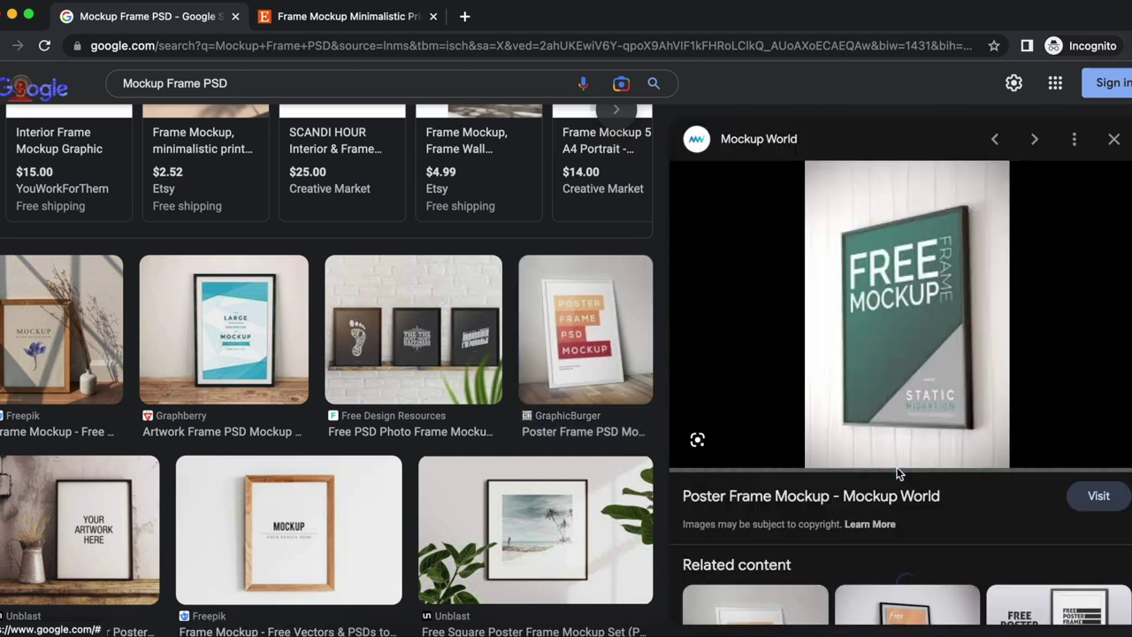
pyautogui.click(571, 531)
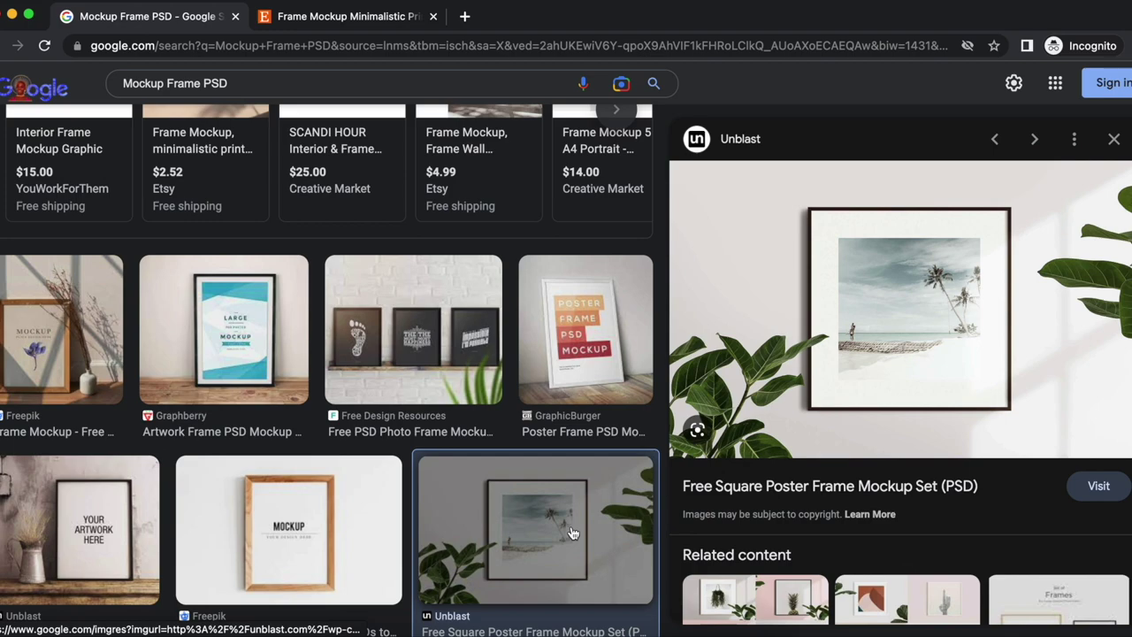
pyautogui.click(359, 534)
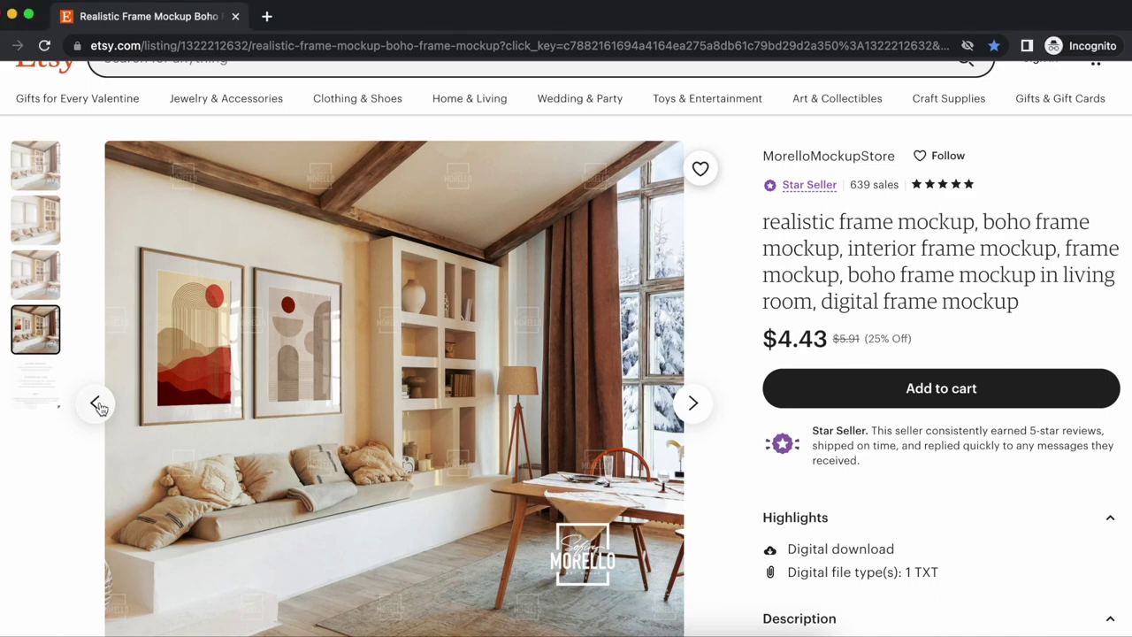
# - Step back to the YOUR ART Here living-room photo, view it enlarged, then open rocky7.jpg
pyautogui.click(96, 404)
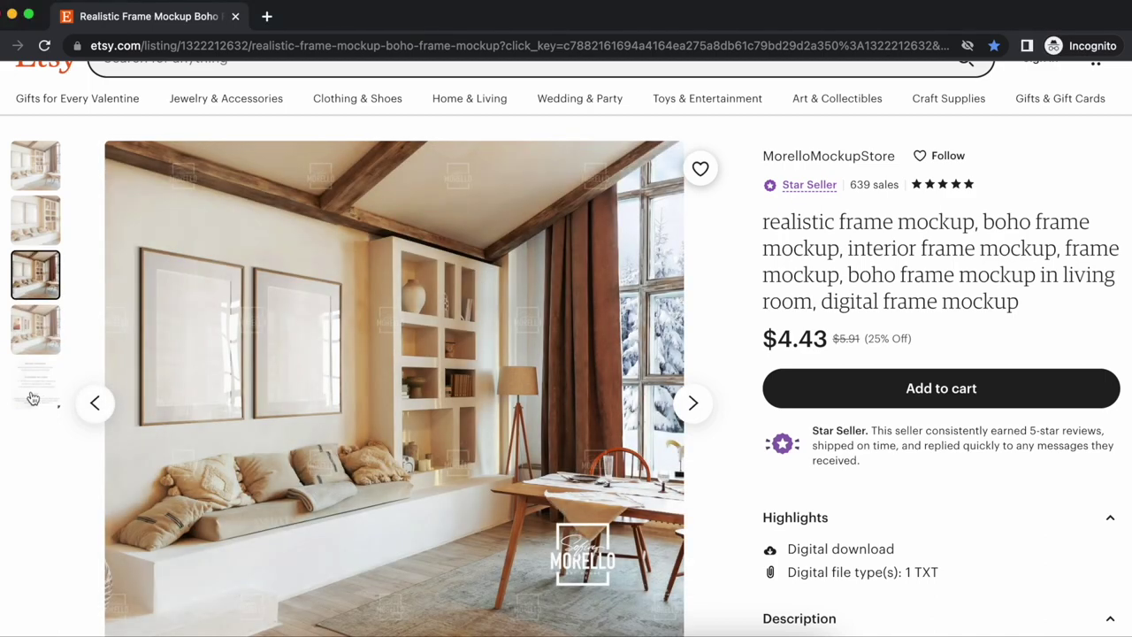
pyautogui.click(97, 404)
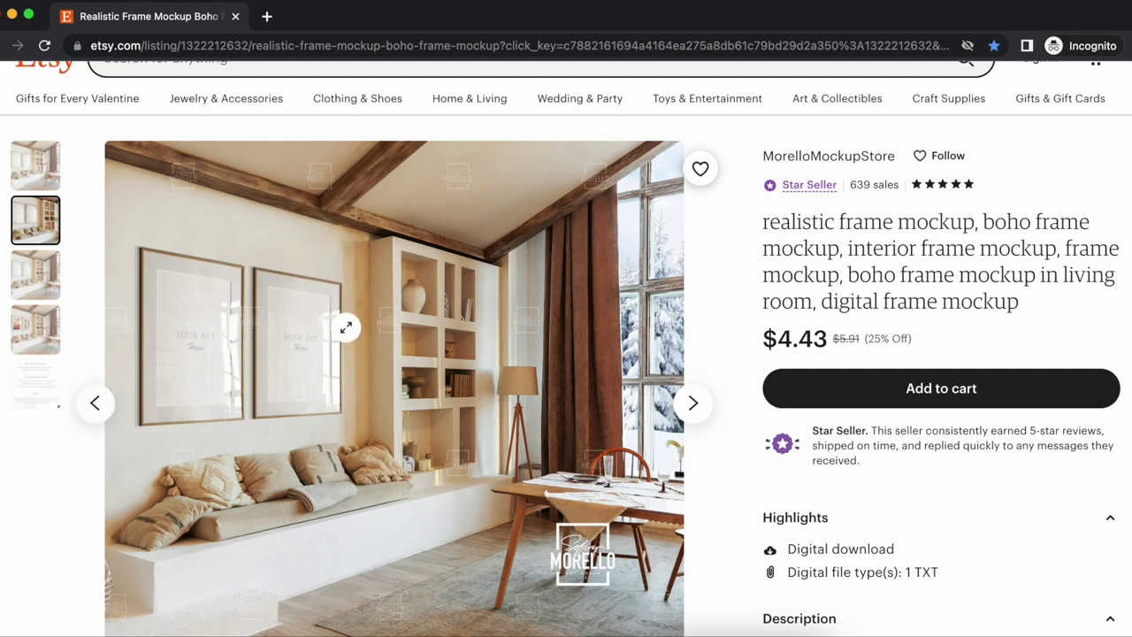
pyautogui.click(343, 326)
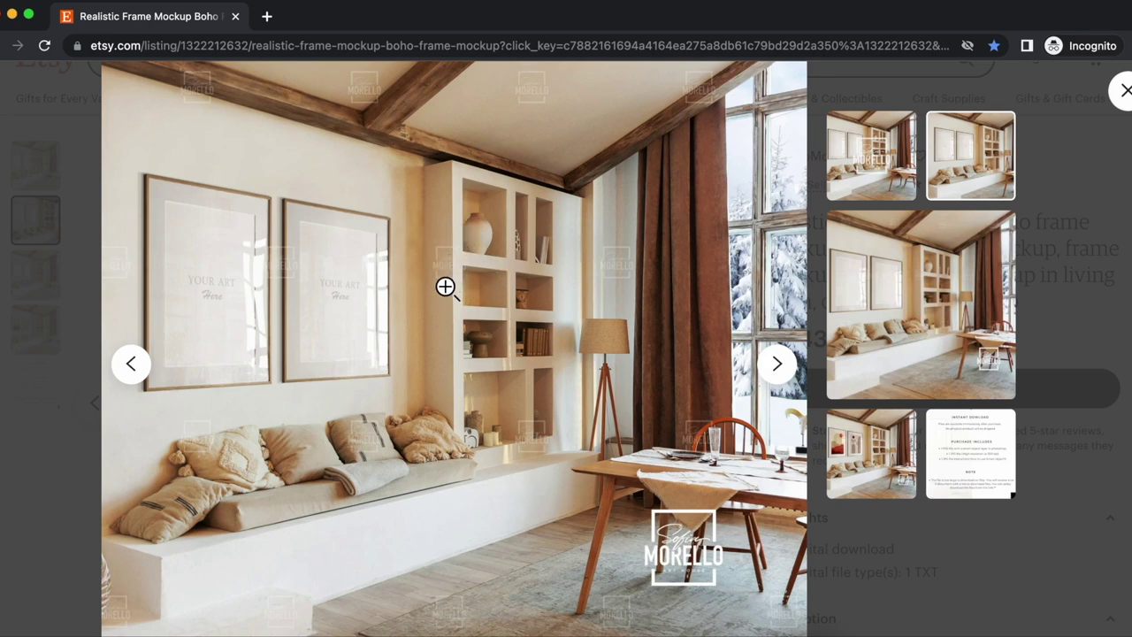
pyautogui.click(1121, 92)
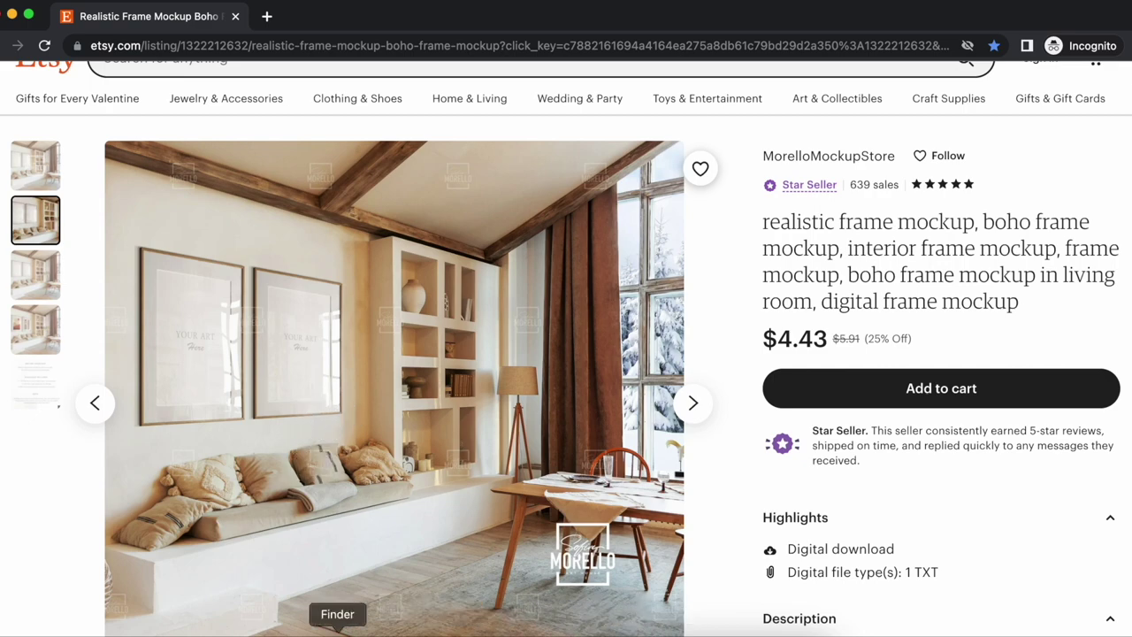
pyautogui.click(568, 632)
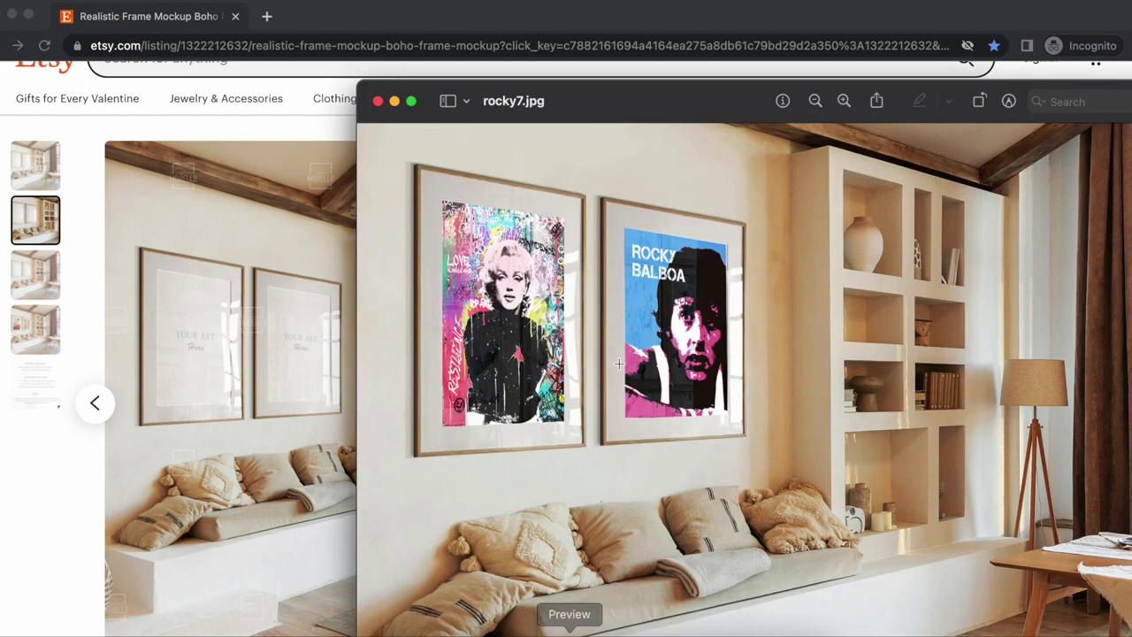
pyautogui.scroll(-3, 620, 361)
pyautogui.scroll(3, 621, 361)
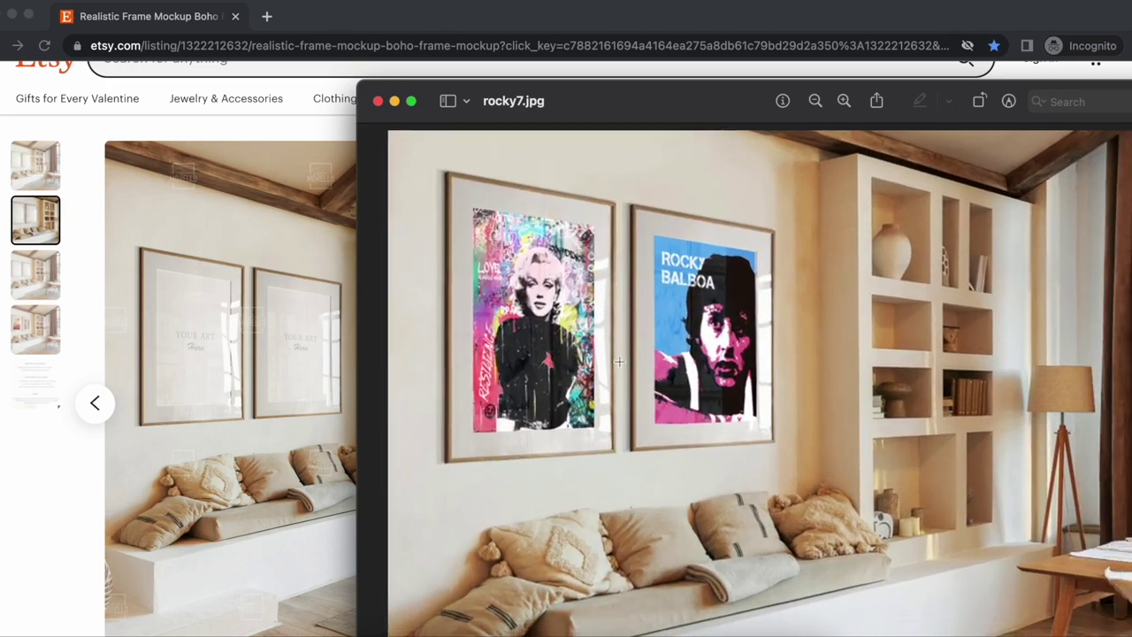
pyautogui.scroll(-2, 620, 361)
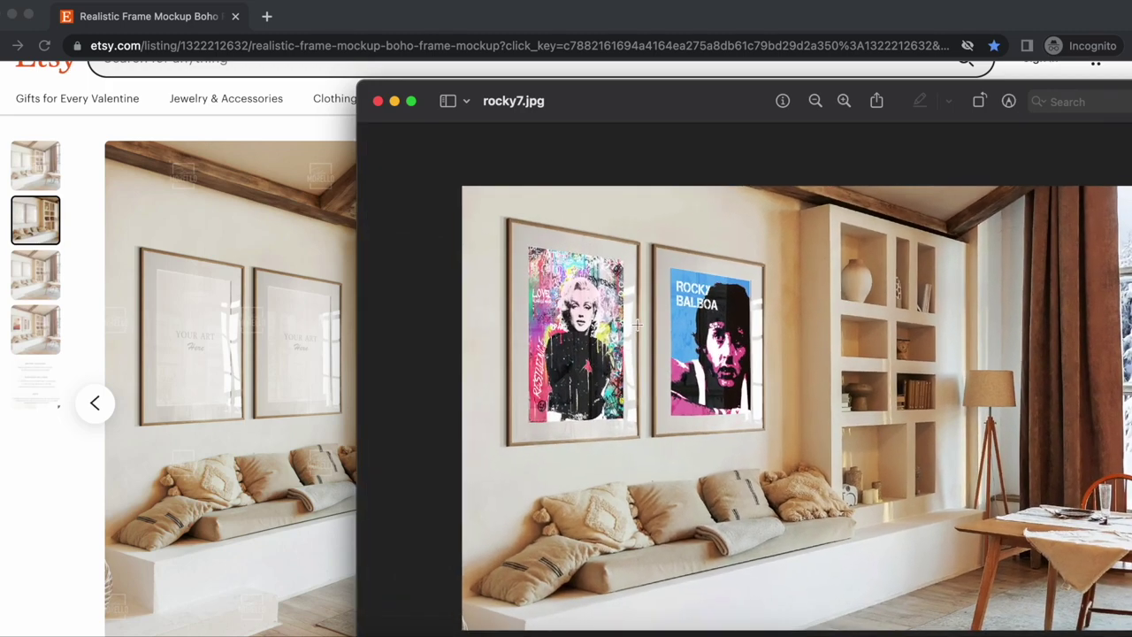
pyautogui.scroll(2, 637, 324)
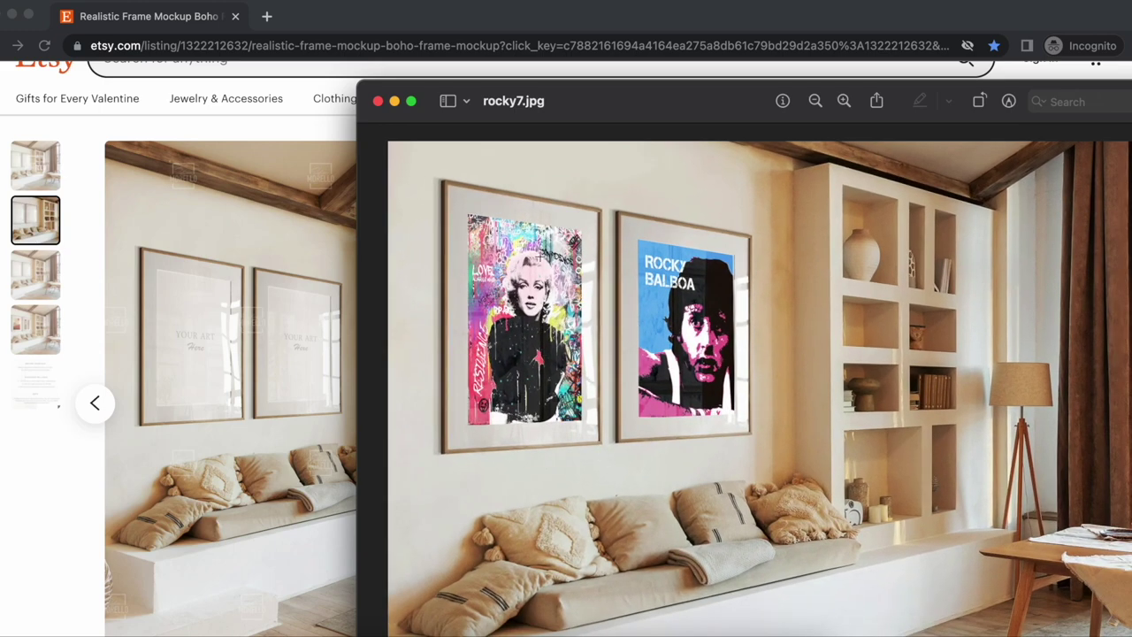
pyautogui.click(378, 103)
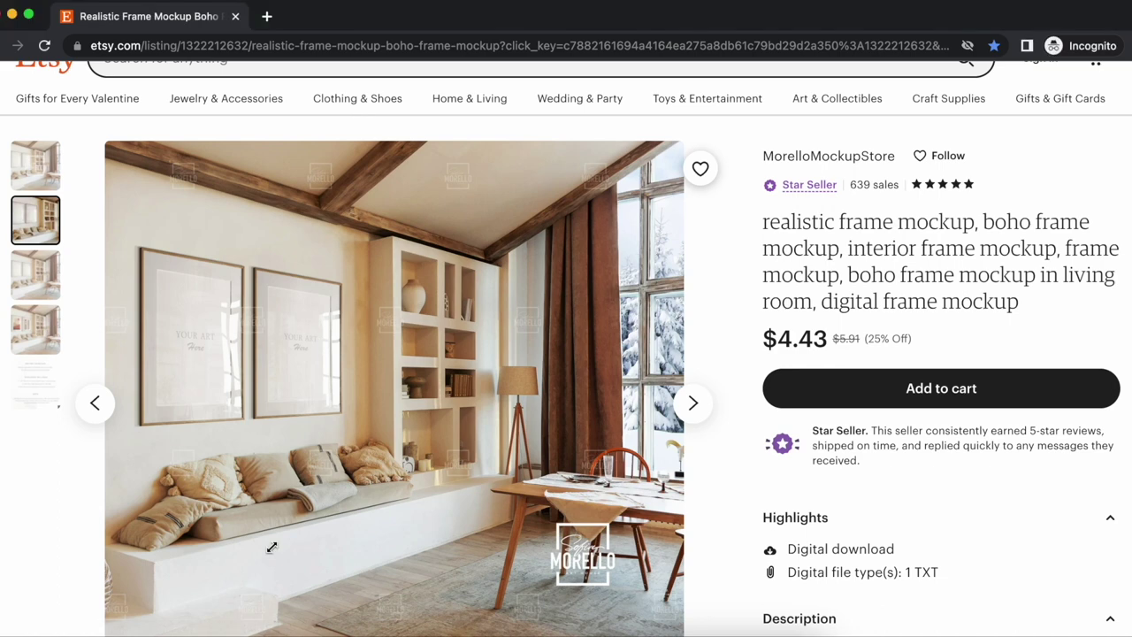
# - Open the full-size two-frame living-room photo il_1588xN.4417520693_azkz.jpg in its own tab
pyautogui.click(333, 466)
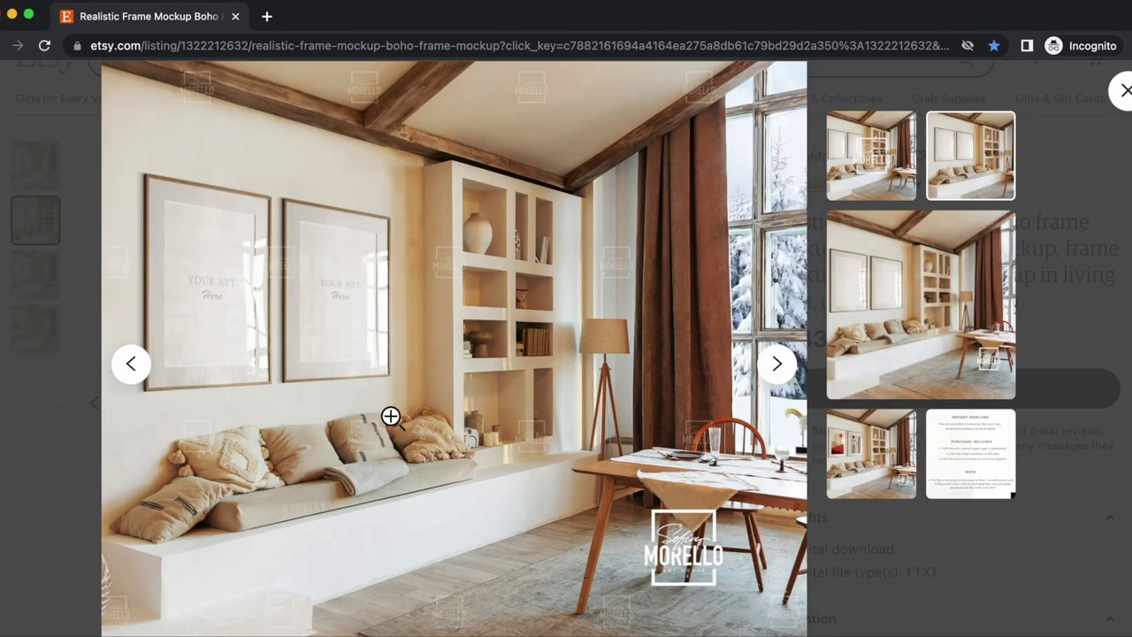
pyautogui.click(441, 344)
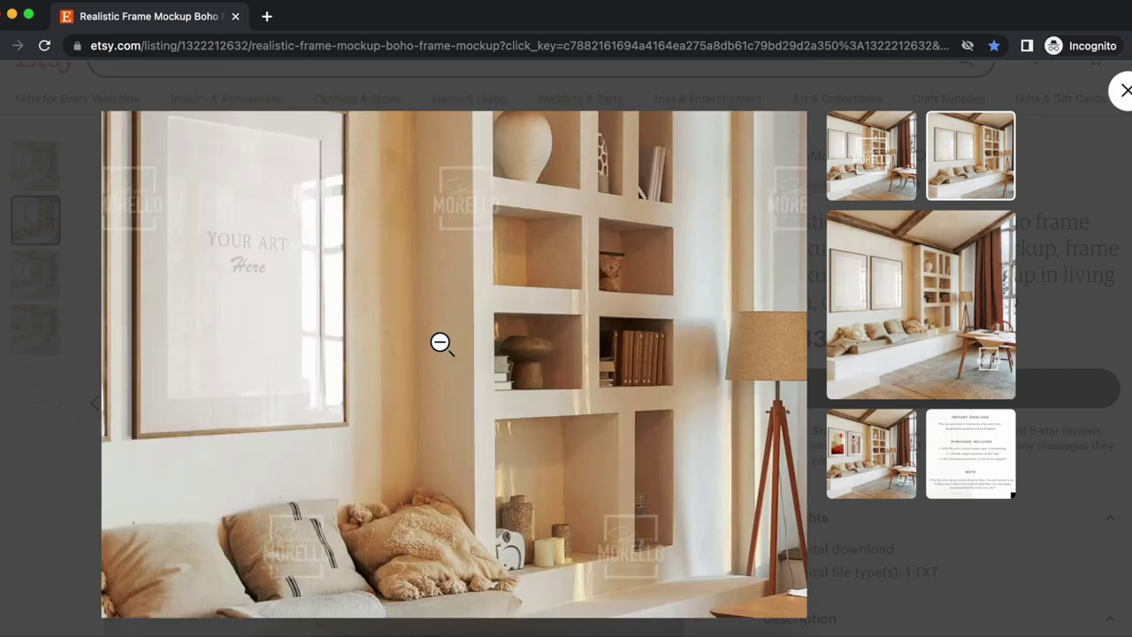
pyautogui.rightClick(443, 344)
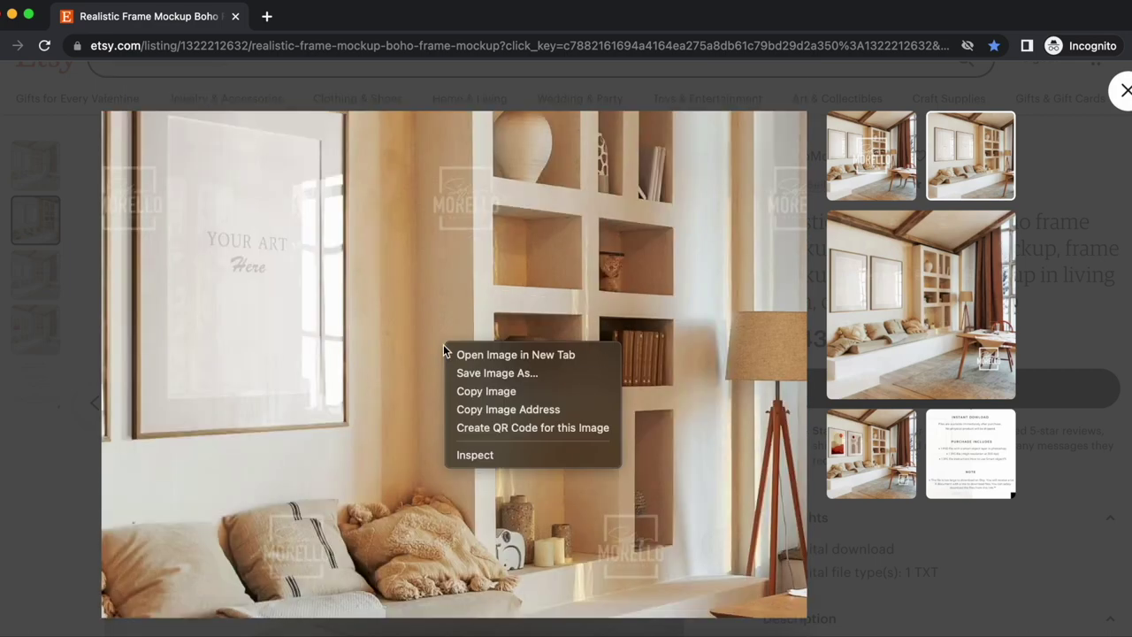
pyautogui.click(521, 355)
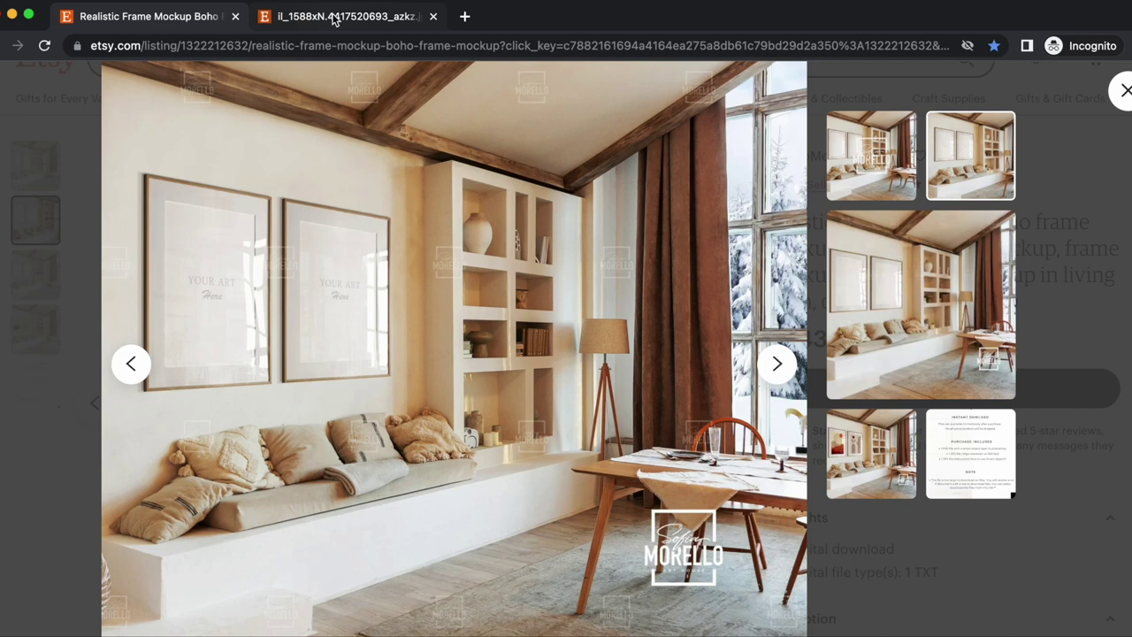
pyautogui.click(334, 17)
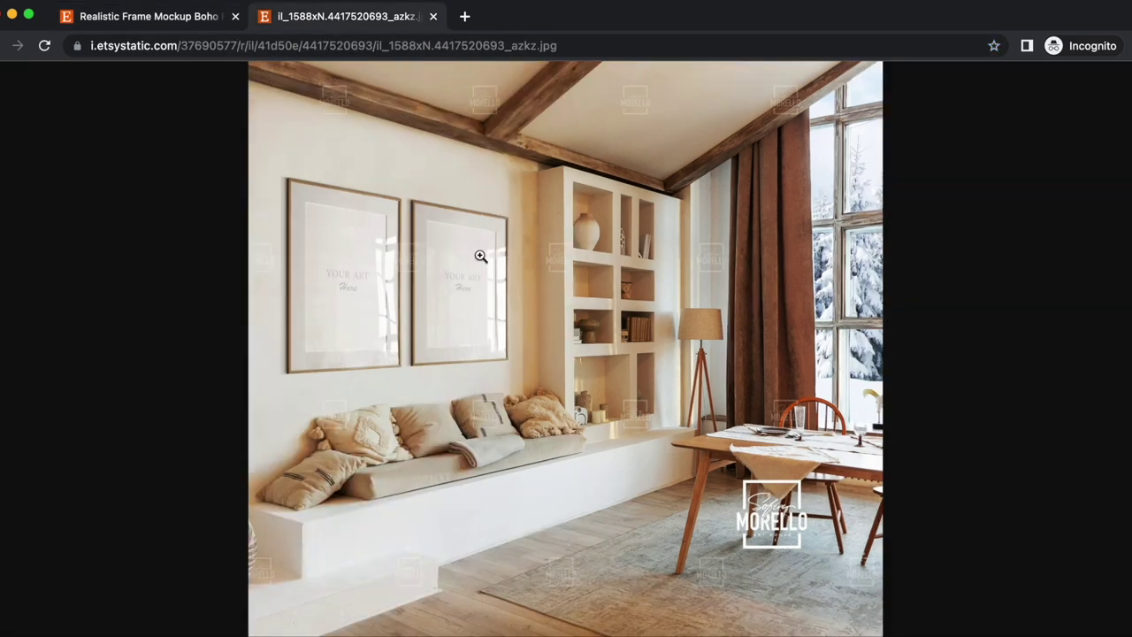
# - Start saving the full-size mockup image, then cancel the Save As dialog
pyautogui.rightClick(534, 276)
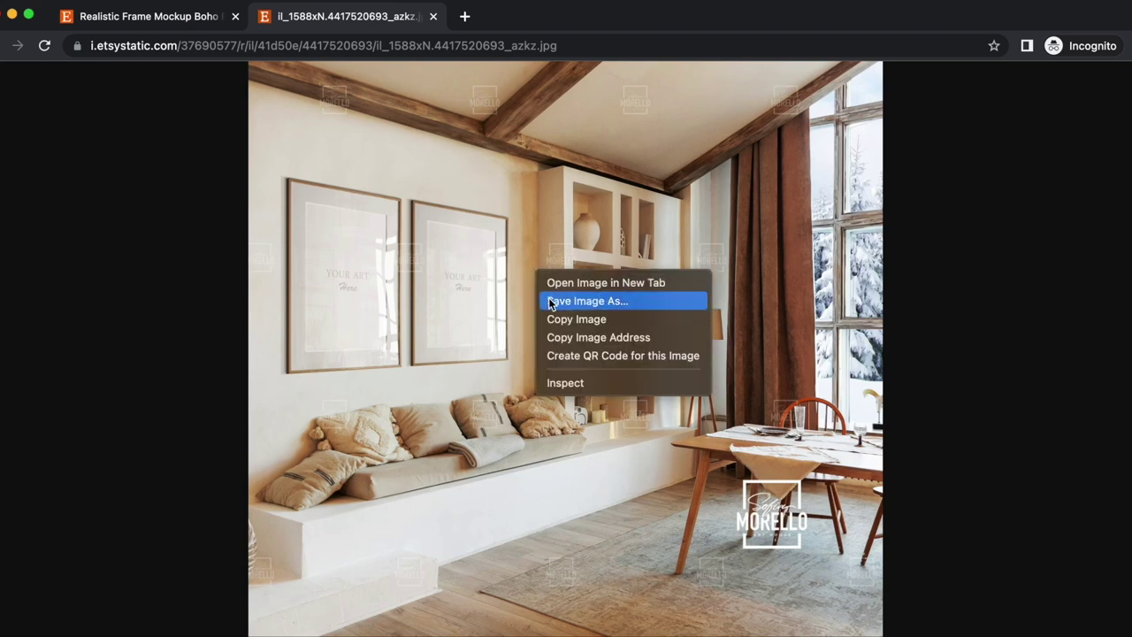
pyautogui.click(549, 303)
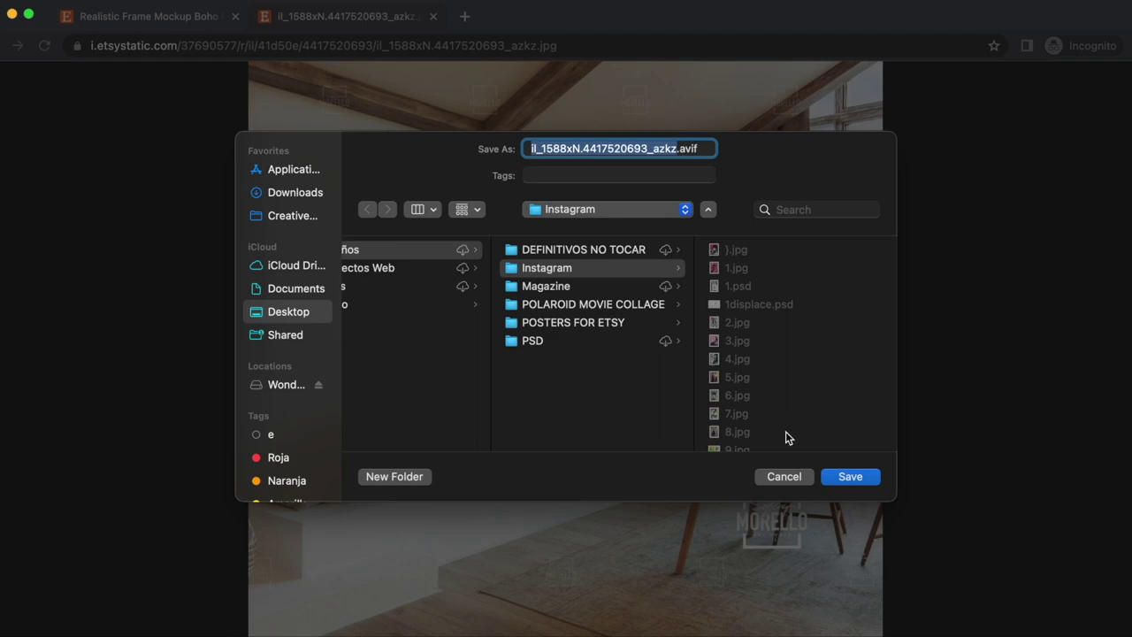
pyautogui.click(788, 475)
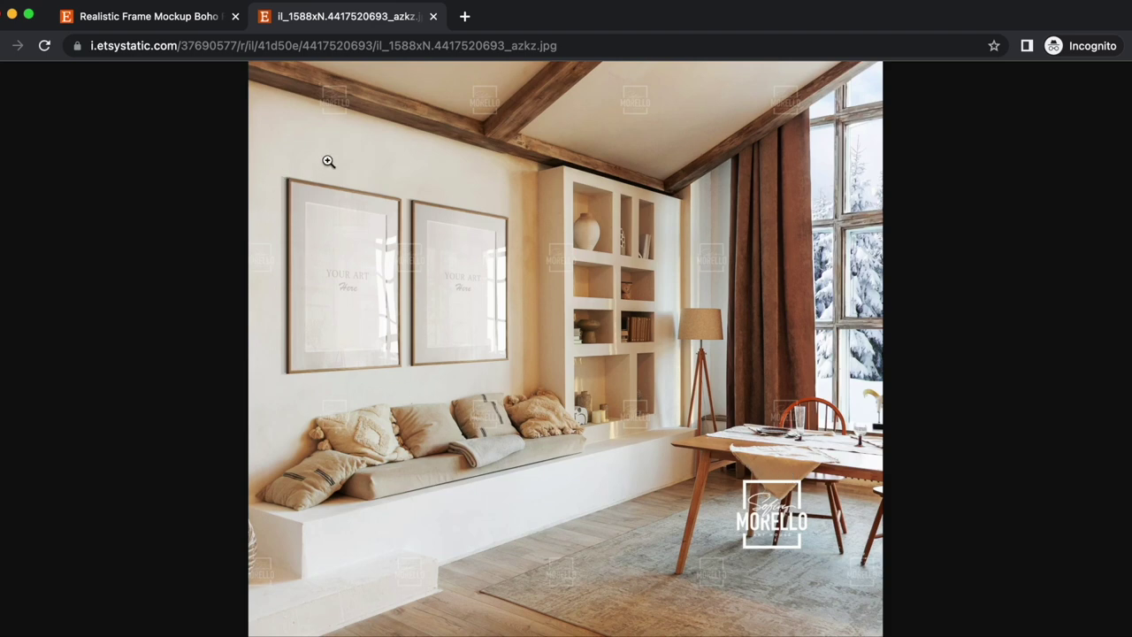
# - Screenshot the room image to the Desktop and confirm it in Finder
pyautogui.press('super+shift+4')
pyautogui.moveTo(250, 61); pyautogui.dragTo(881, 633)
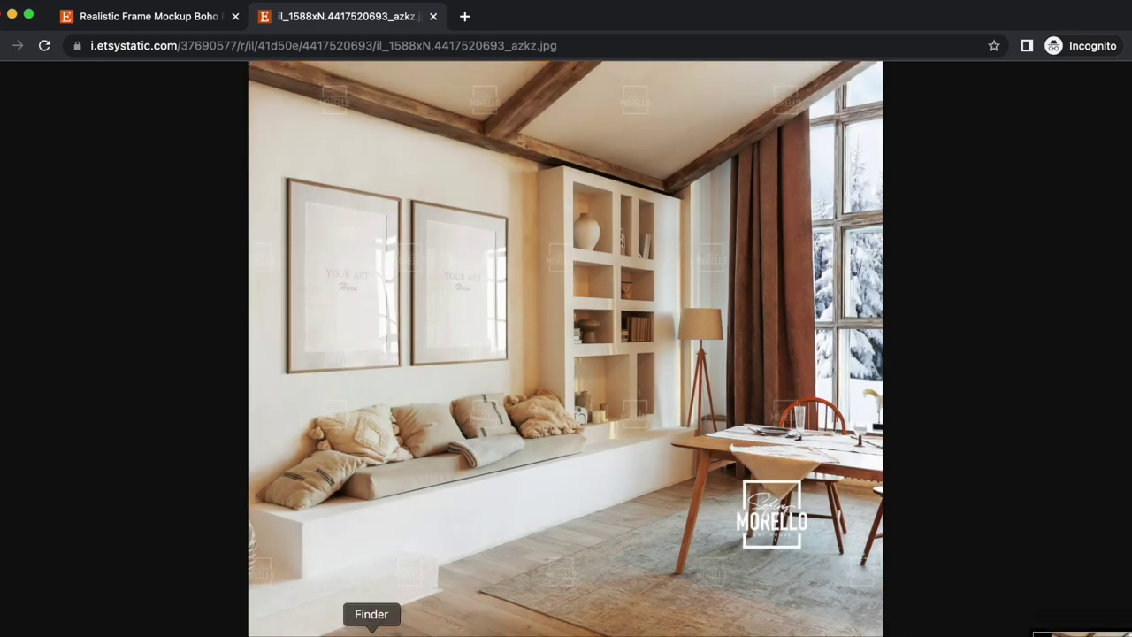
pyautogui.click(372, 630)
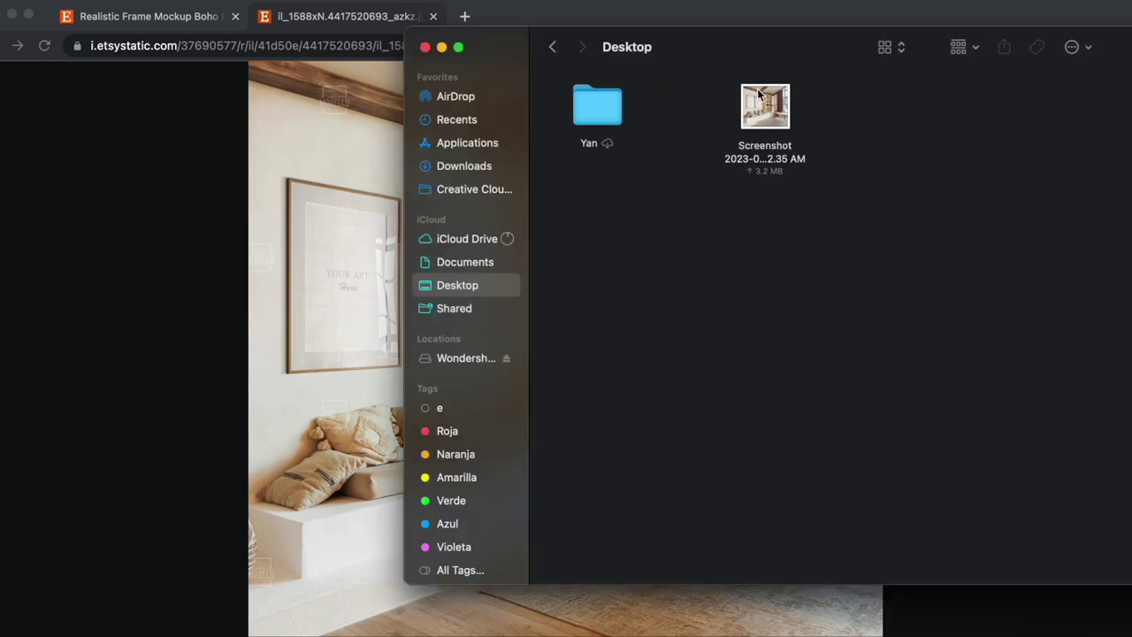
pyautogui.click(668, 113)
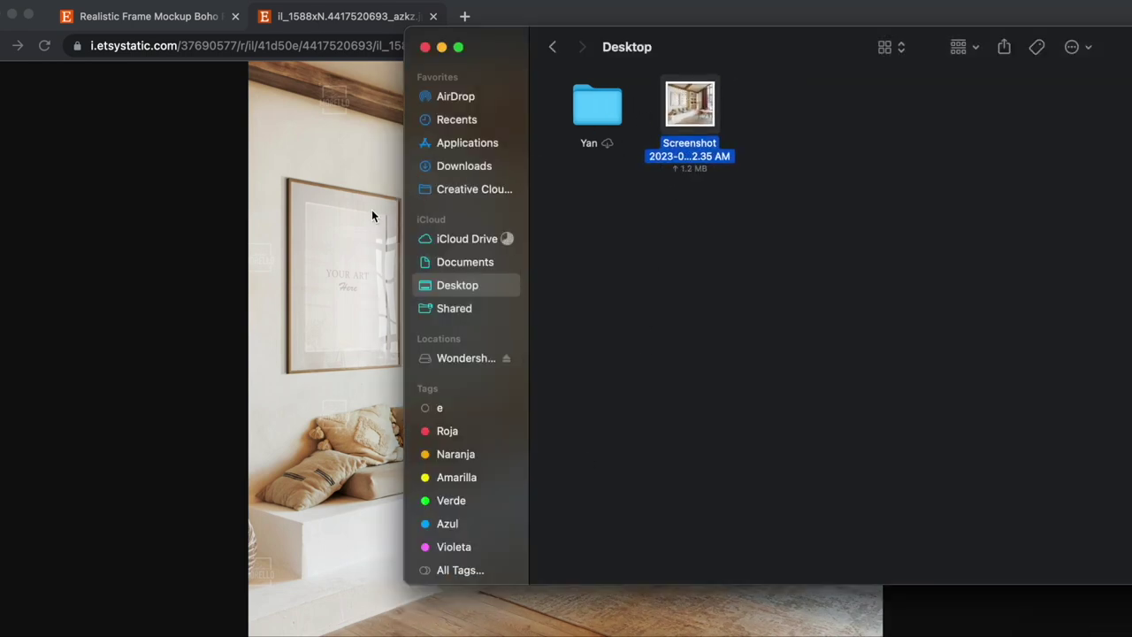
pyautogui.click(371, 210)
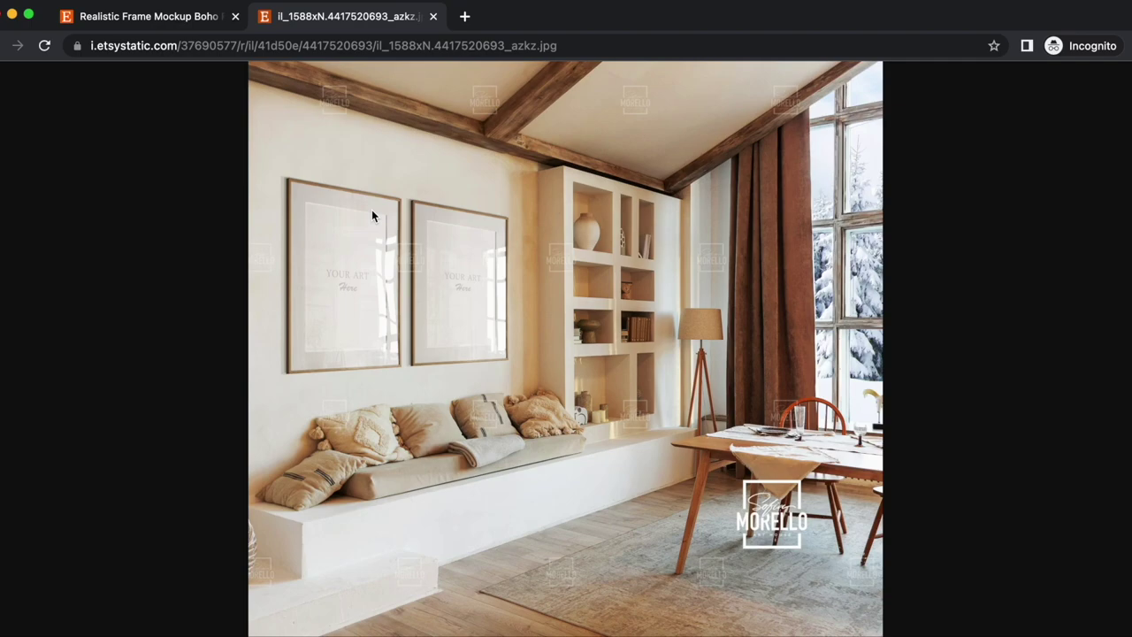
# - Load the Google homepage in a new tab
pyautogui.click(464, 16)
pyautogui.write('www')
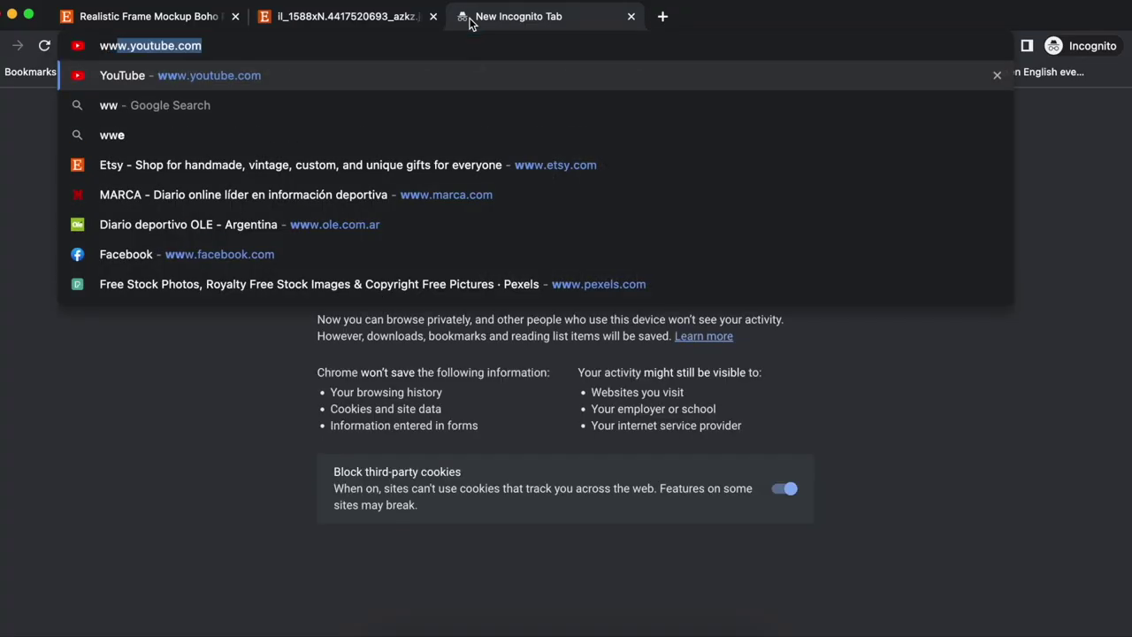
pyautogui.write('.')
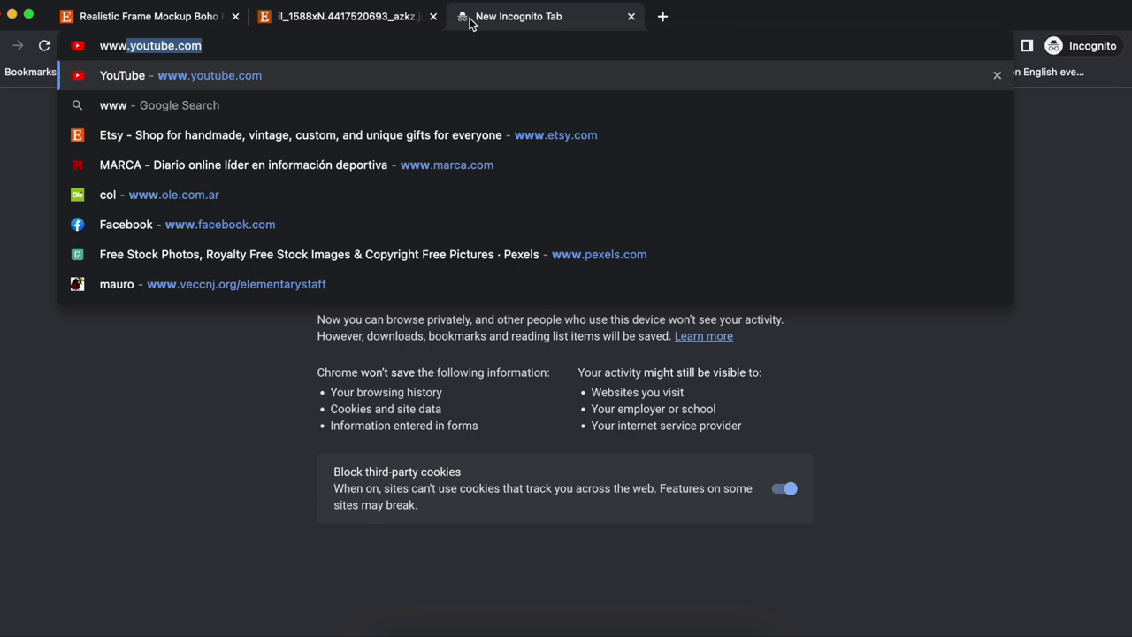
pyautogui.write('goo')
pyautogui.press('Return')
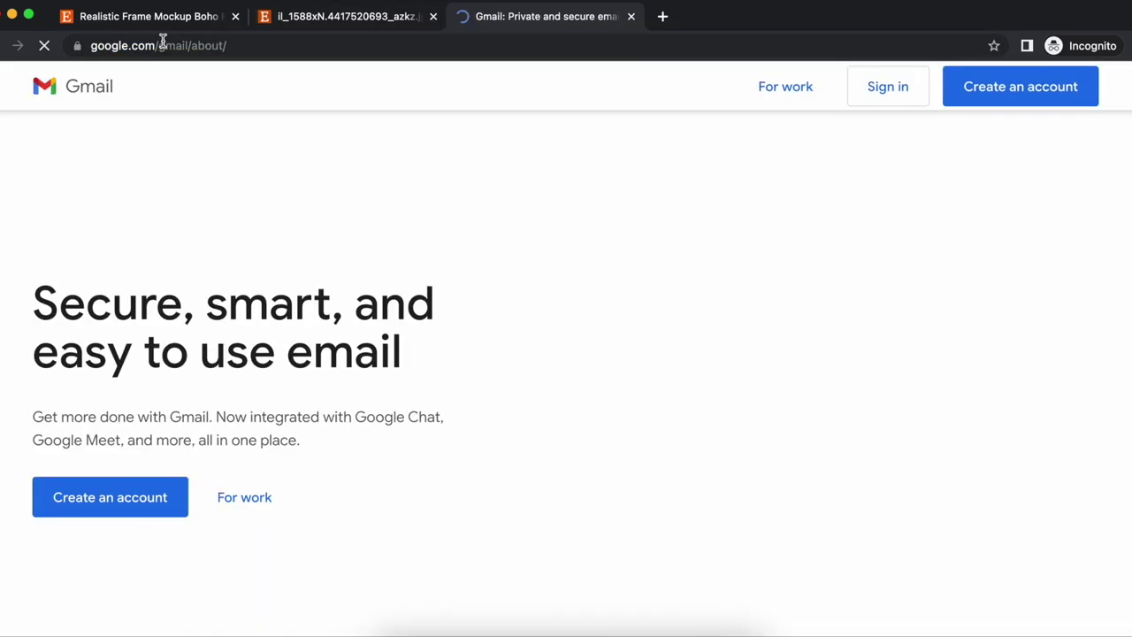
pyautogui.moveTo(160, 44); pyautogui.dragTo(276, 45)
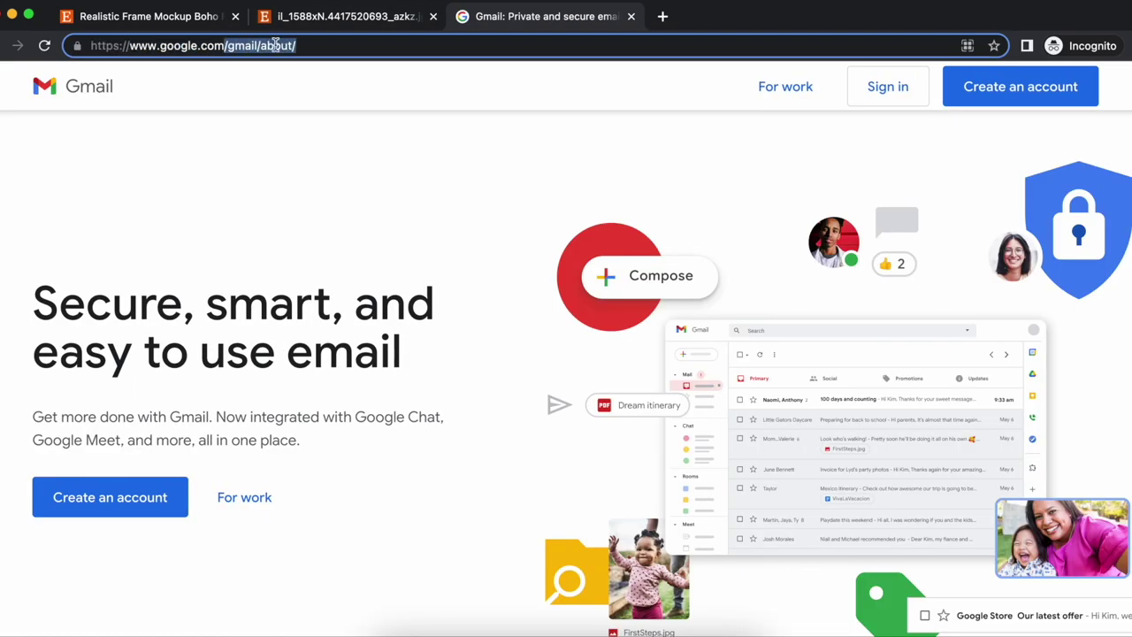
pyautogui.press('BackSpace')
pyautogui.press('Return')
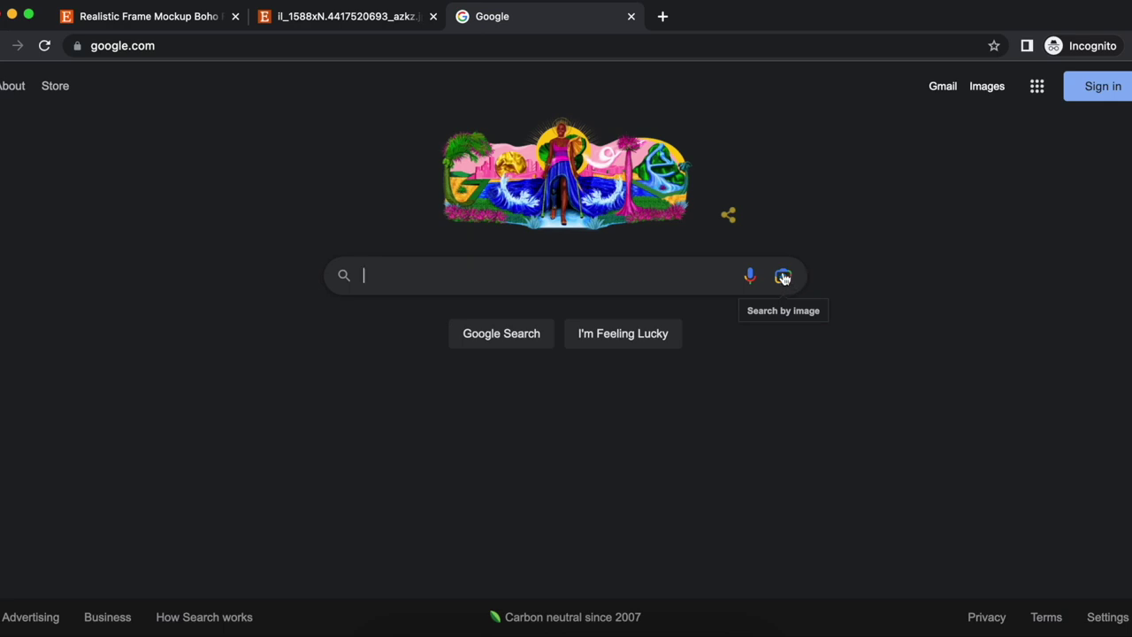
# - Upload the room screenshot to Google Lens to search by image
pyautogui.click(783, 278)
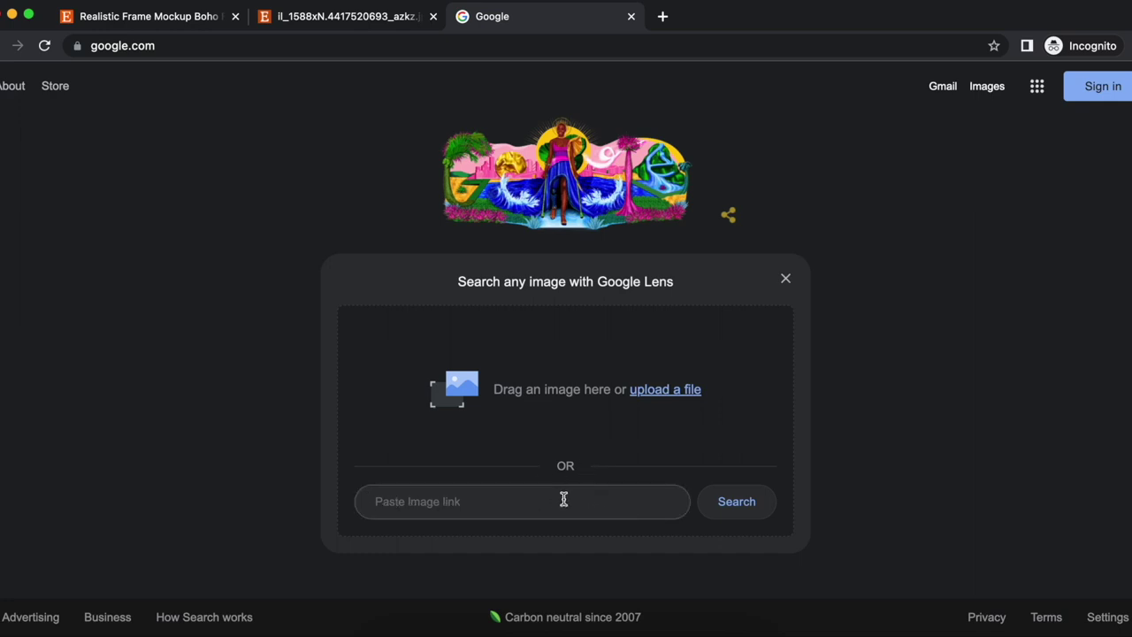
pyautogui.click(671, 391)
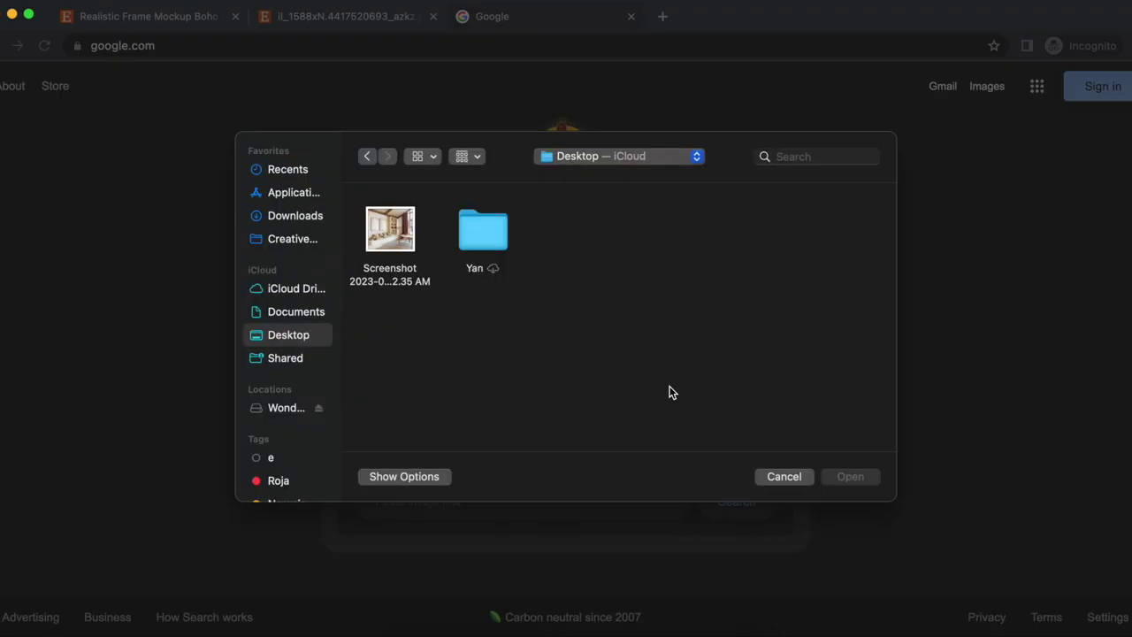
pyautogui.click(394, 232)
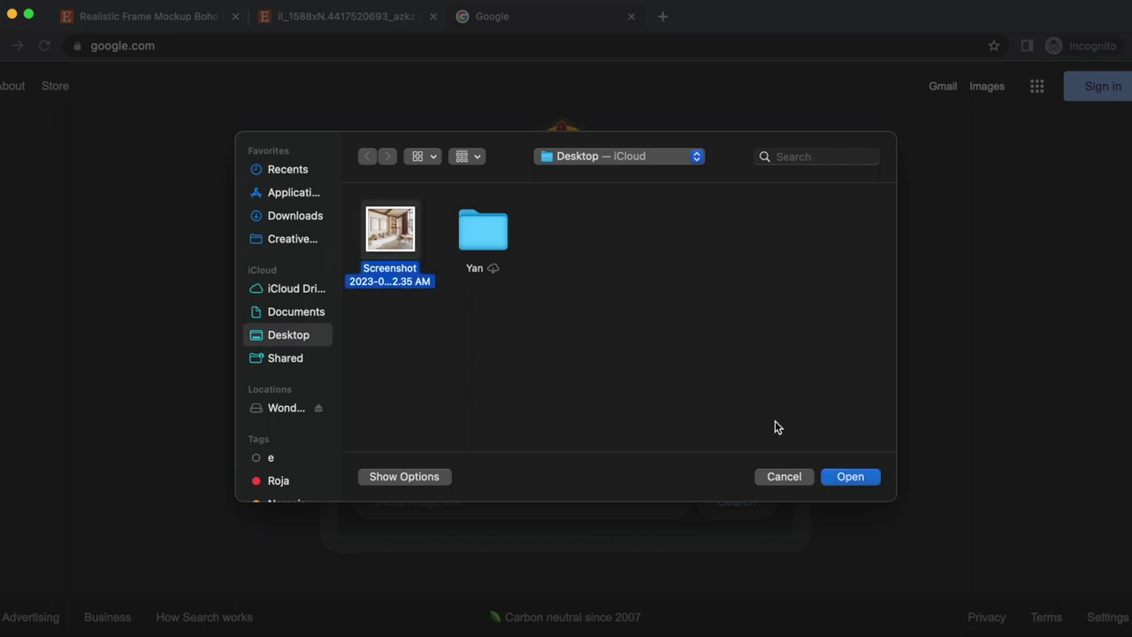
pyautogui.click(865, 476)
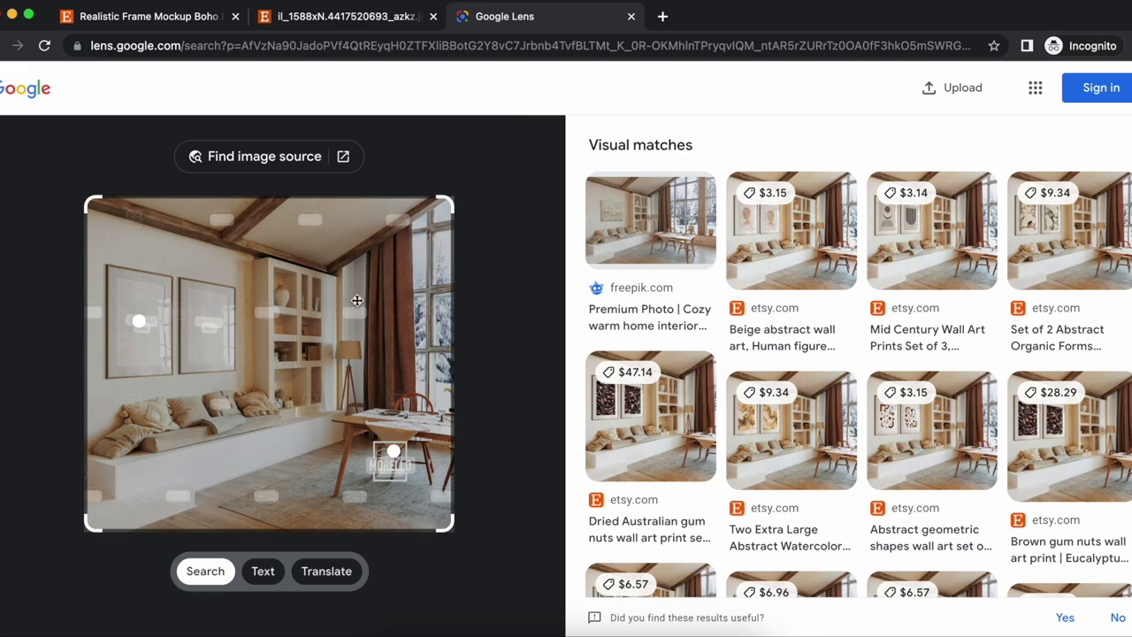
# - List pages containing the room image and compare result sizes such as 1528 × 1390 and 2000 × 1333
pyautogui.click(266, 157)
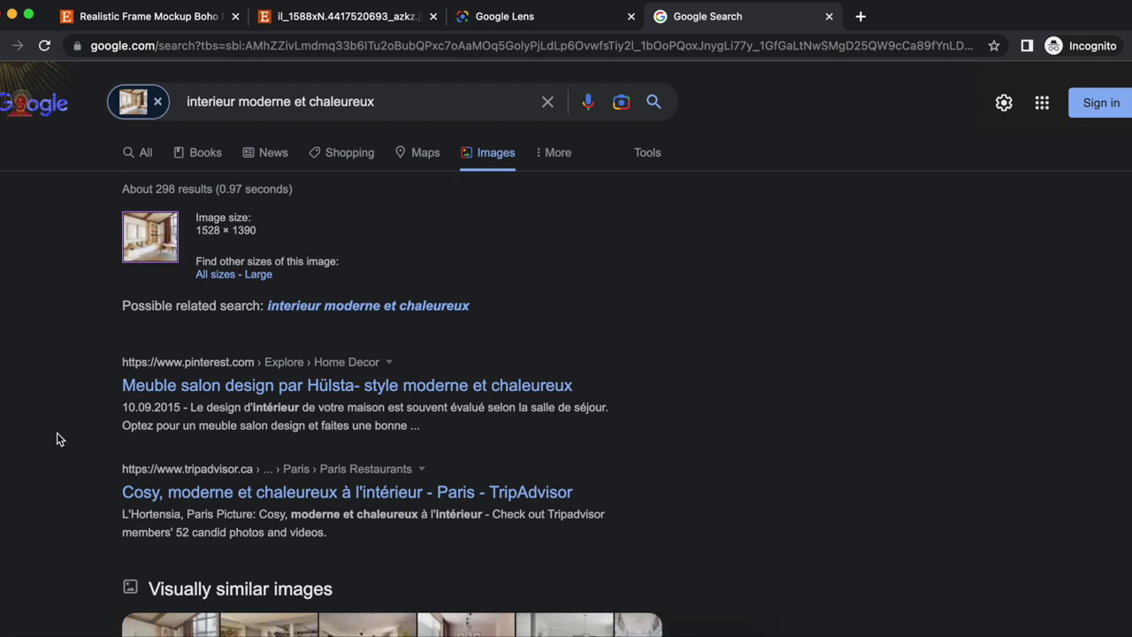
pyautogui.moveTo(190, 234)
pyautogui.mouseDown()
pyautogui.moveTo(254, 230)
pyautogui.moveTo(205, 230)
pyautogui.mouseUp()
pyautogui.click(263, 235)
pyautogui.click(75, 459)
pyautogui.scroll(-3, 75, 459)
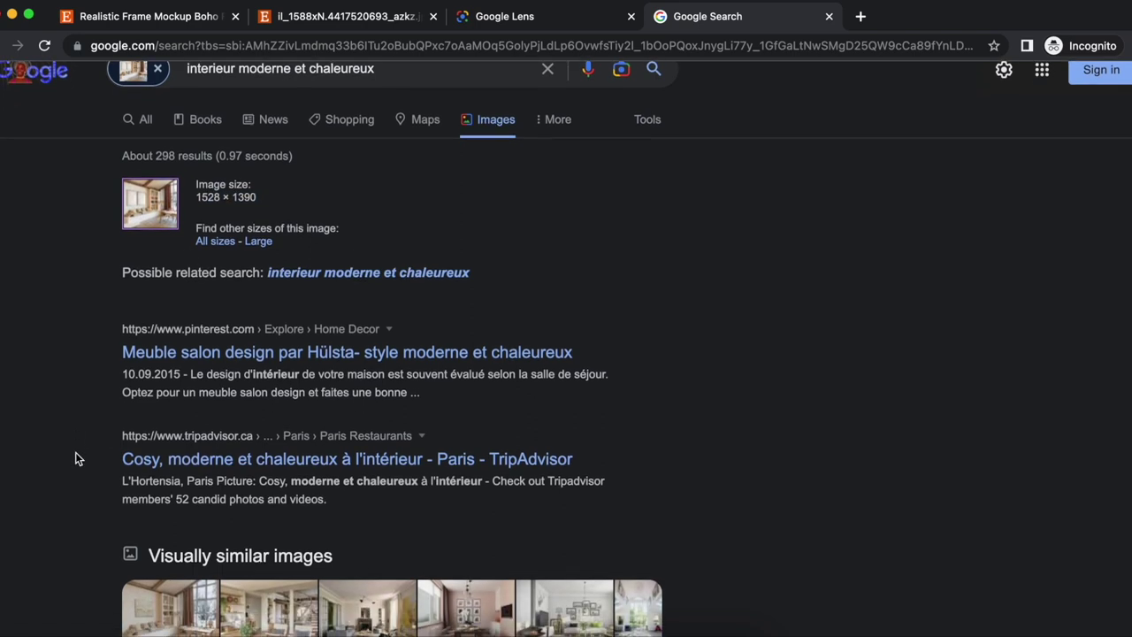
pyautogui.scroll(-4, 76, 459)
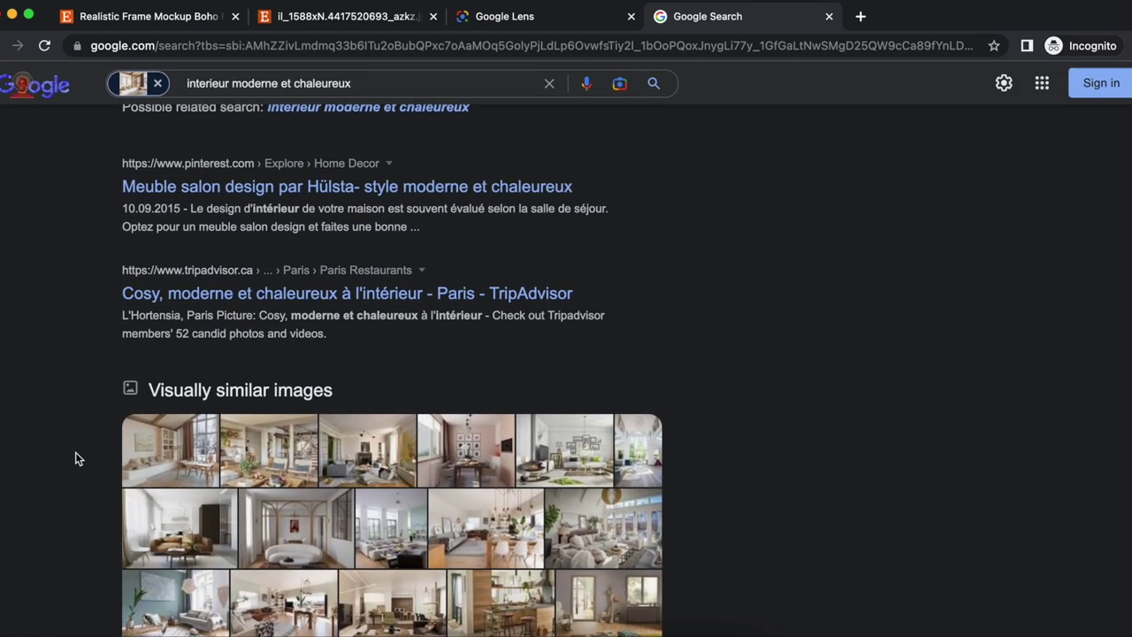
pyautogui.scroll(-4, 75, 458)
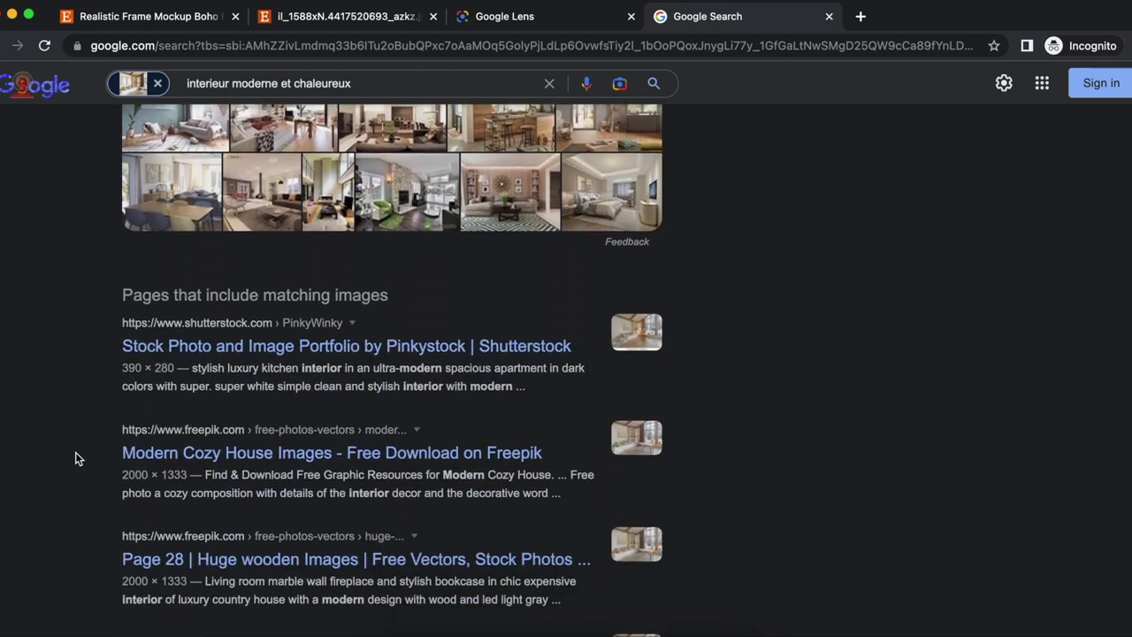
pyautogui.scroll(-2, 76, 458)
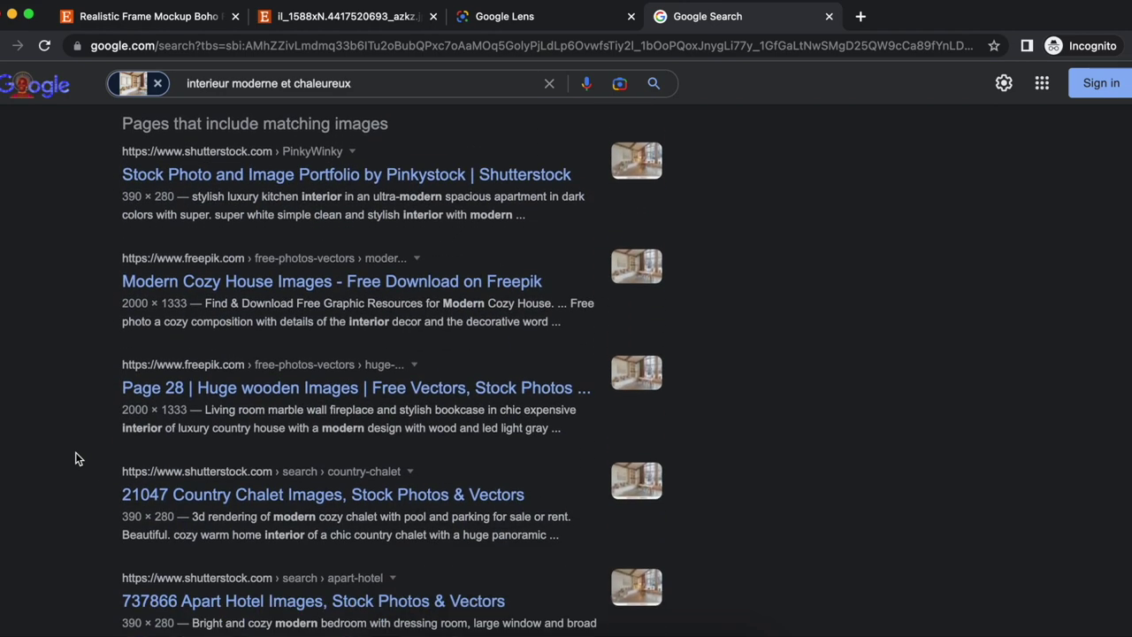
pyautogui.scroll(-1, 75, 458)
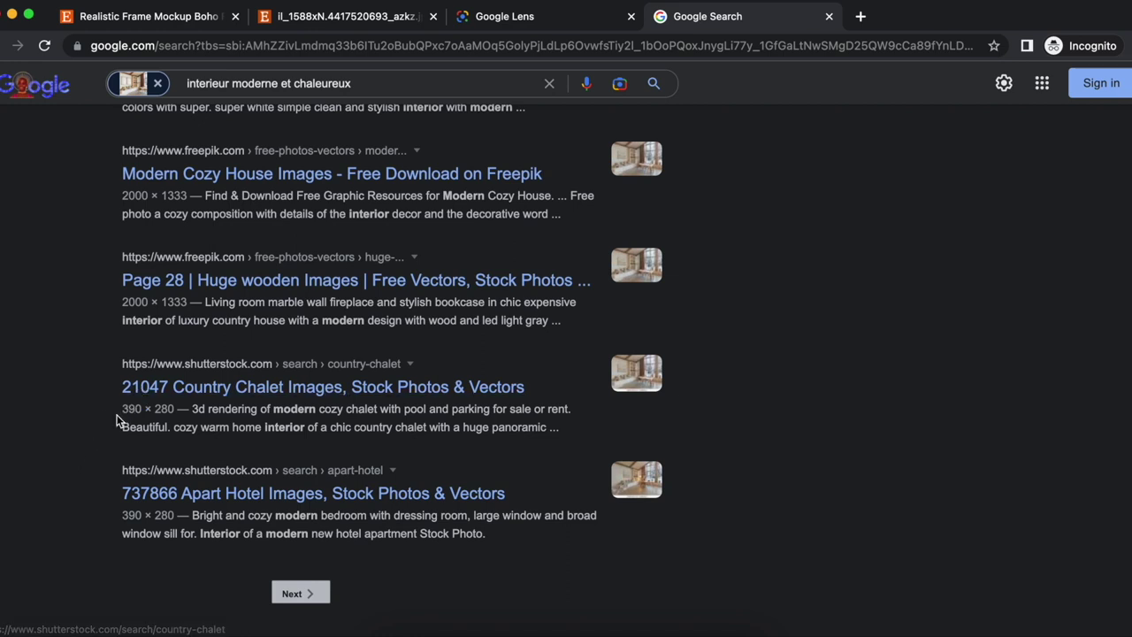
pyautogui.moveTo(119, 410); pyautogui.dragTo(175, 411)
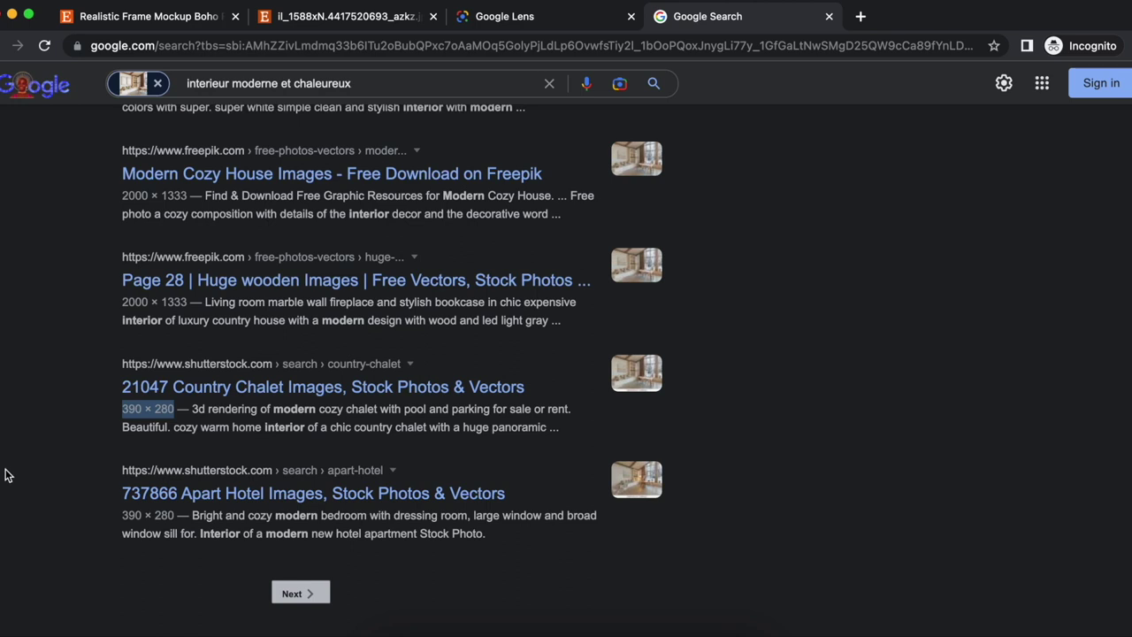
pyautogui.click(125, 299)
pyautogui.moveTo(125, 299); pyautogui.dragTo(189, 302)
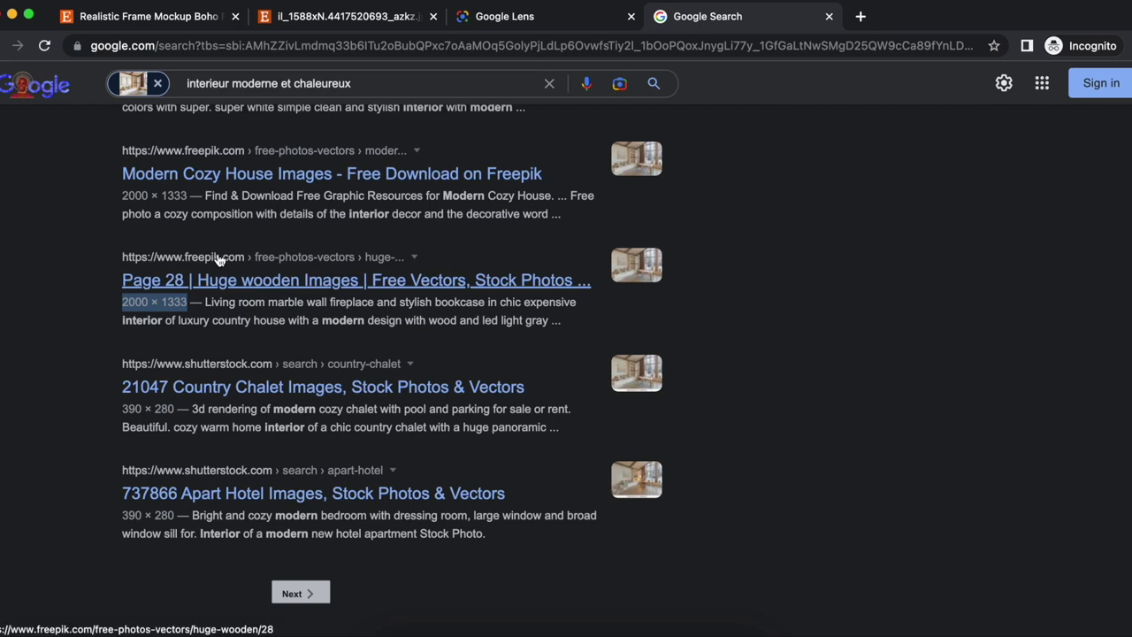
# - On the next results page, open the Parcelle Factory result
pyautogui.click(301, 593)
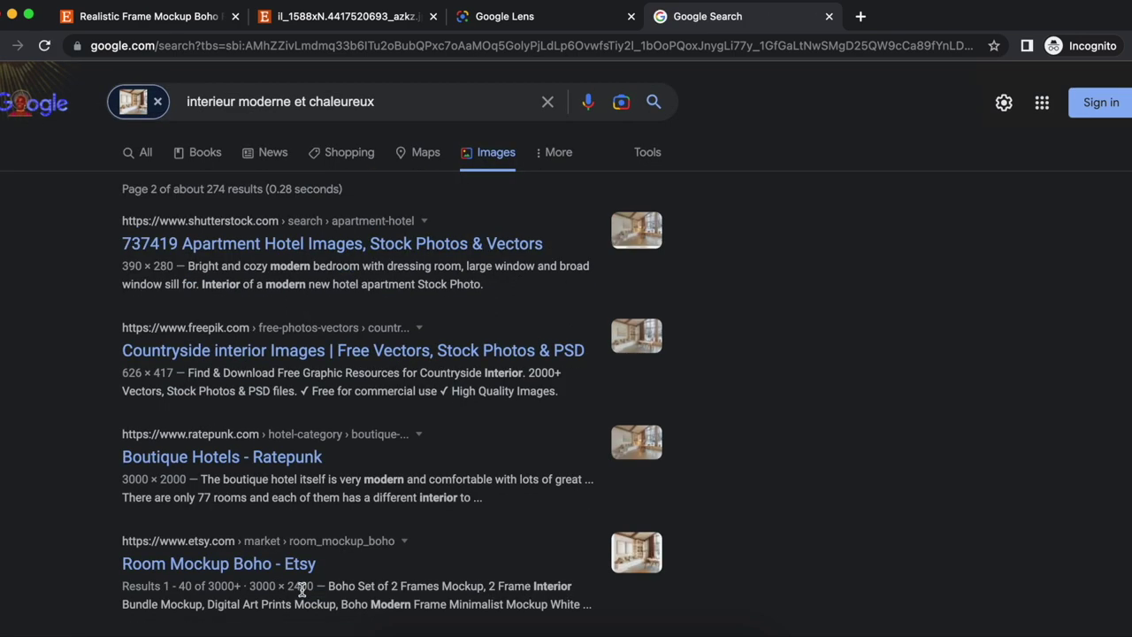
pyautogui.scroll(-3, 300, 589)
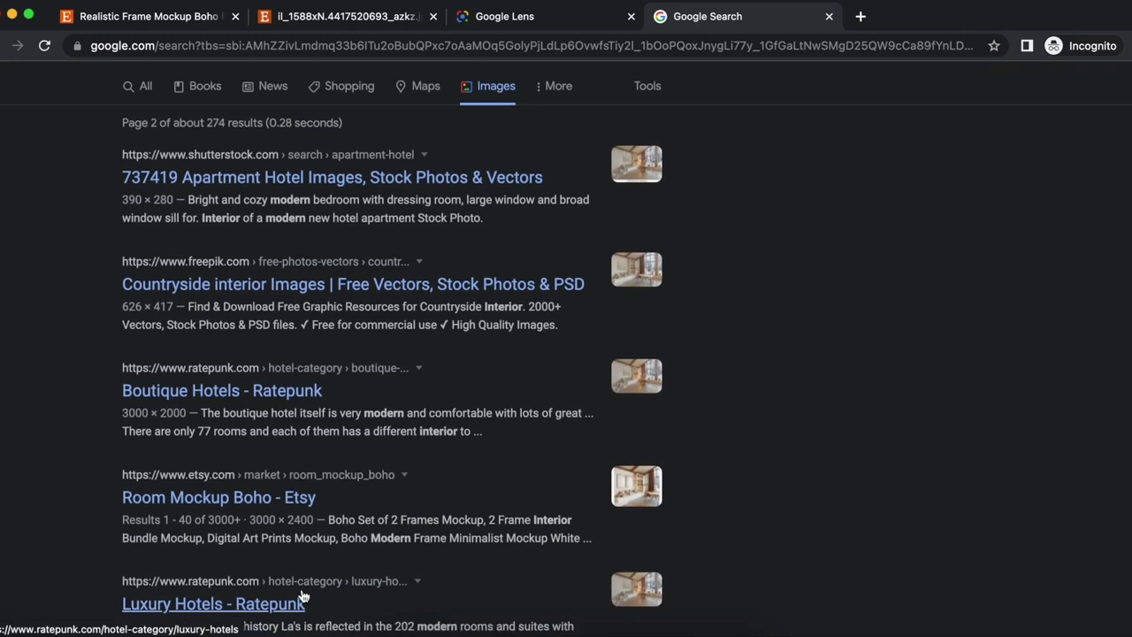
pyautogui.scroll(-4, 302, 589)
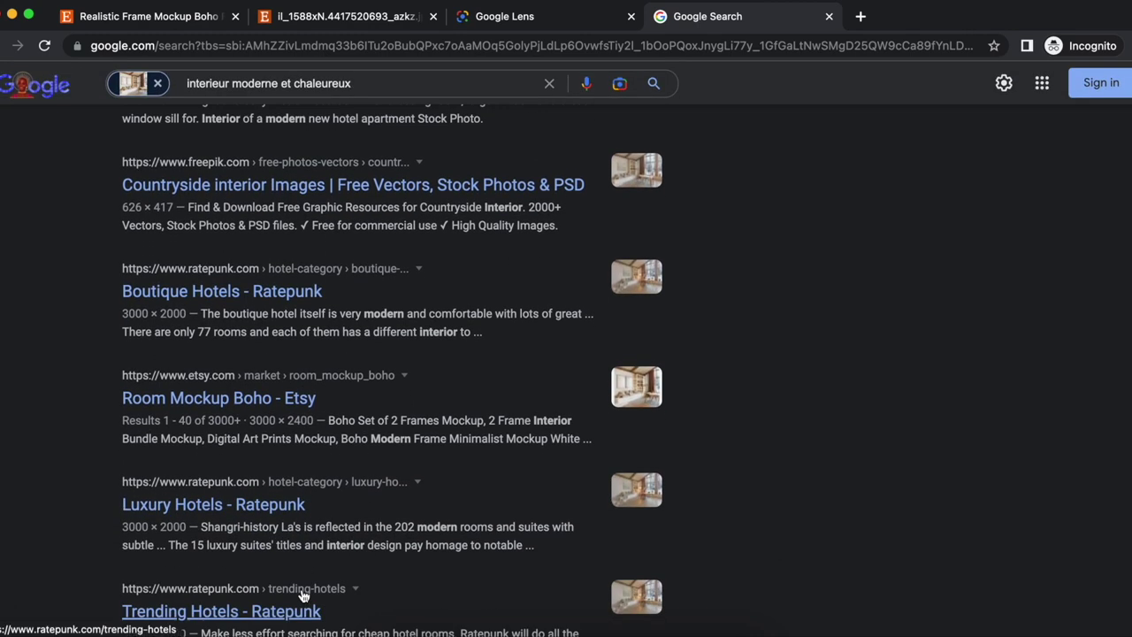
pyautogui.scroll(-7, 300, 596)
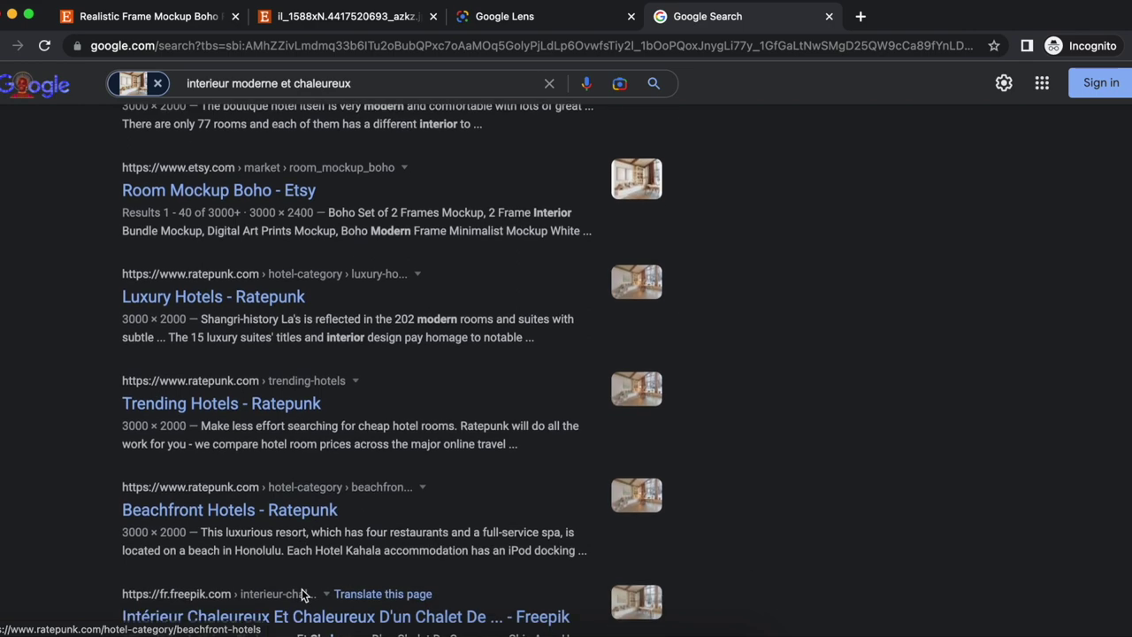
pyautogui.scroll(-8, 302, 596)
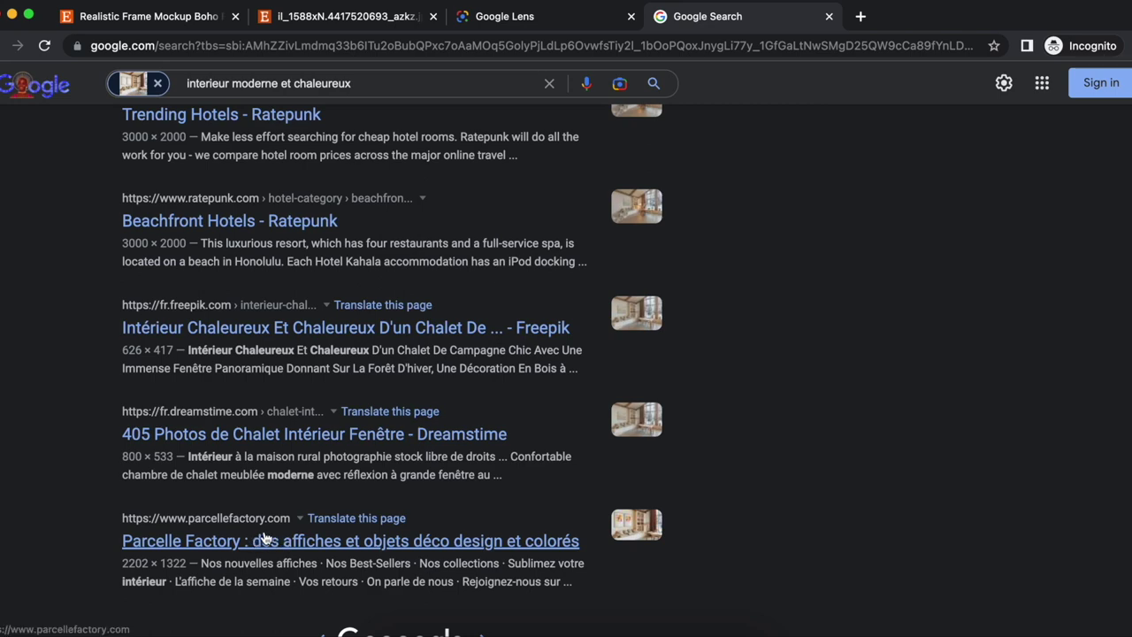
pyautogui.moveTo(123, 563); pyautogui.dragTo(184, 563)
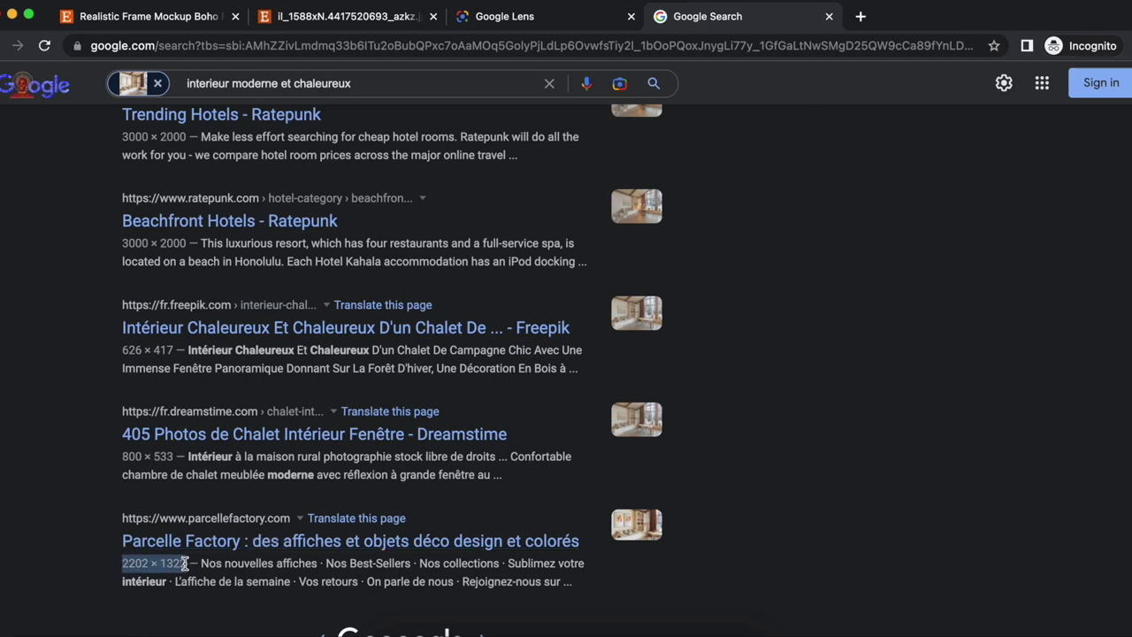
pyautogui.click(203, 543)
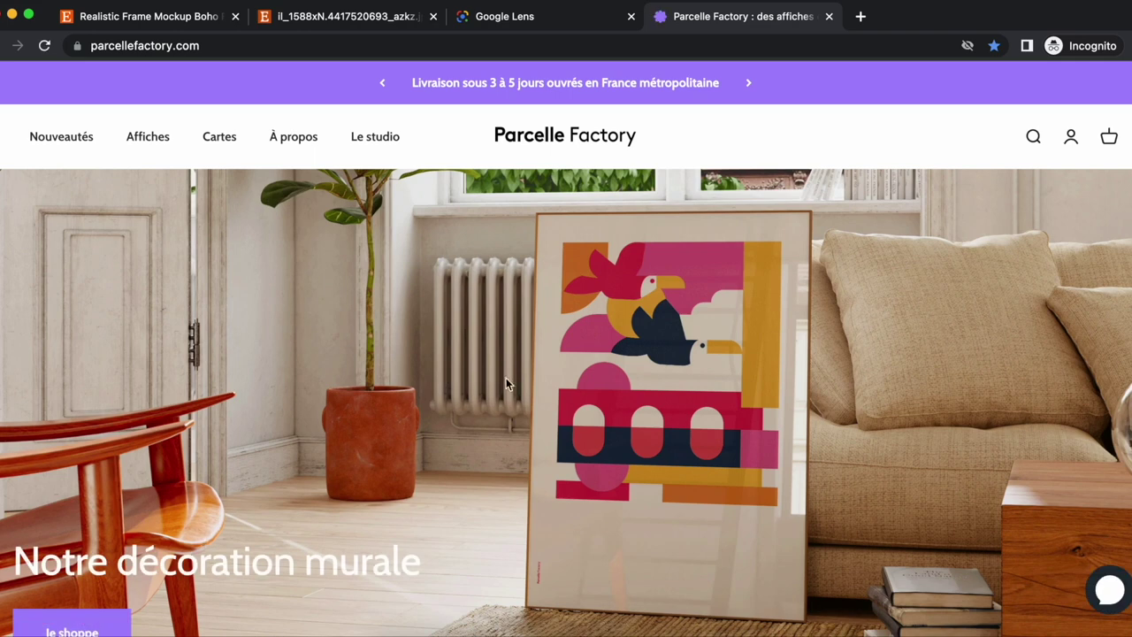
# - Slide the Parcelle Factory room comparison to the framed posters and open AFFICHE-1.jpg in a new tab
pyautogui.scroll(-4, 506, 383)
pyautogui.scroll(-12, 507, 384)
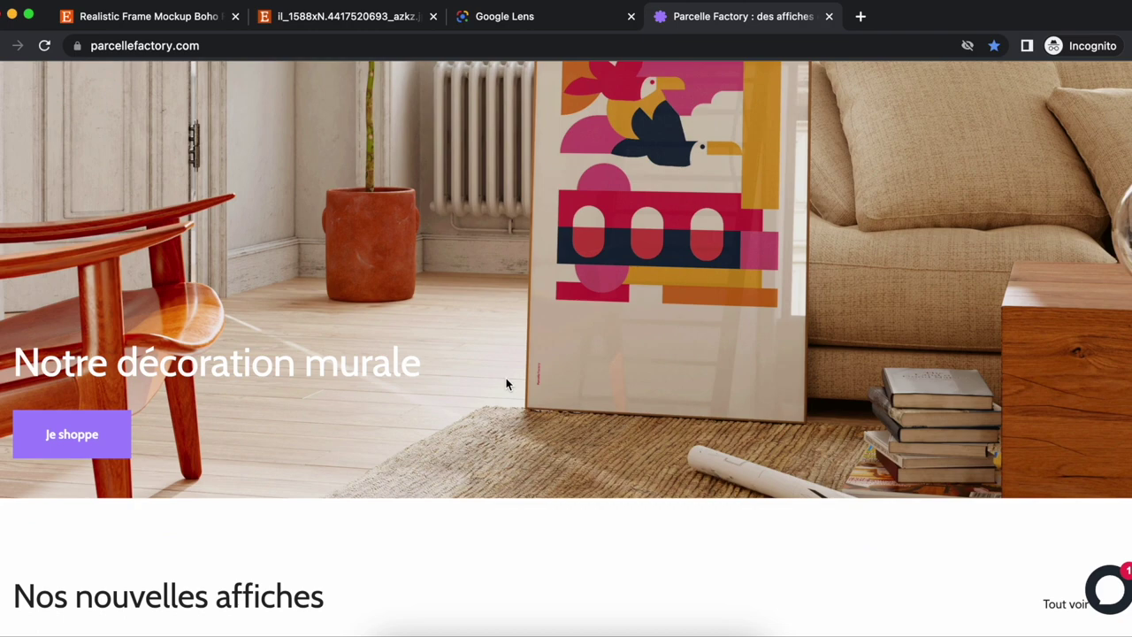
pyautogui.scroll(-1, 507, 384)
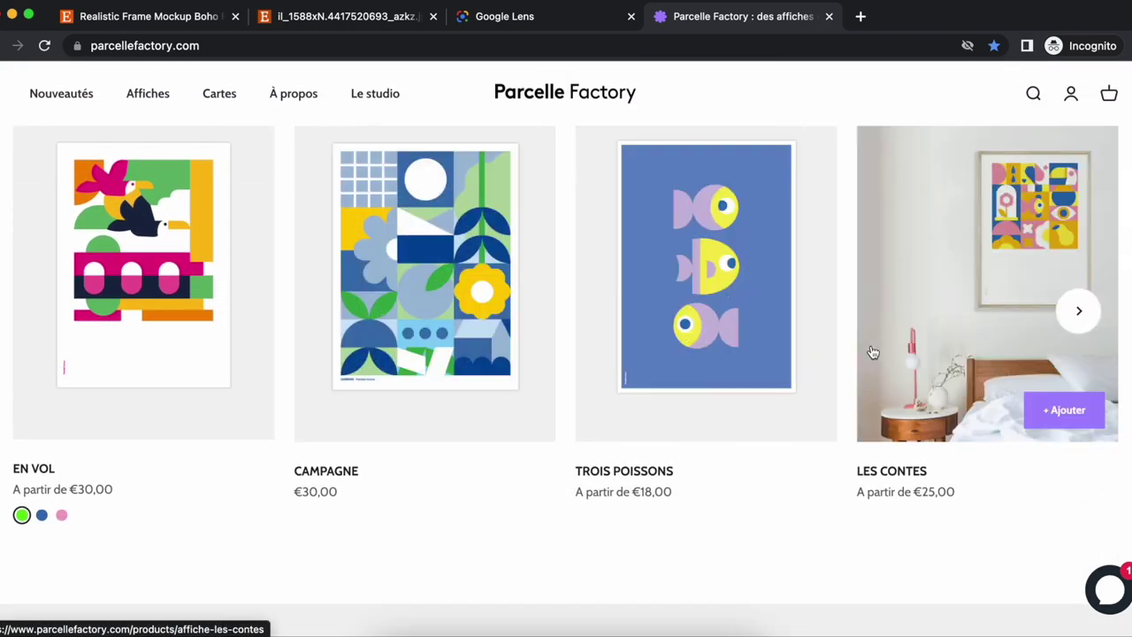
pyautogui.scroll(-7, 873, 353)
pyautogui.scroll(-11, 873, 353)
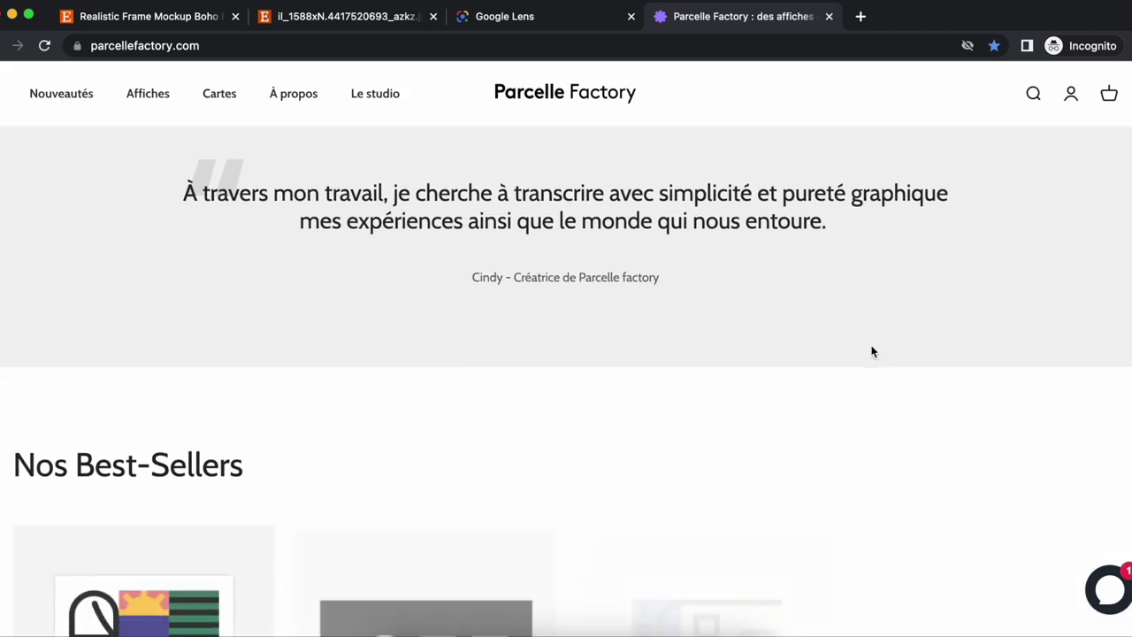
pyautogui.scroll(-11, 873, 353)
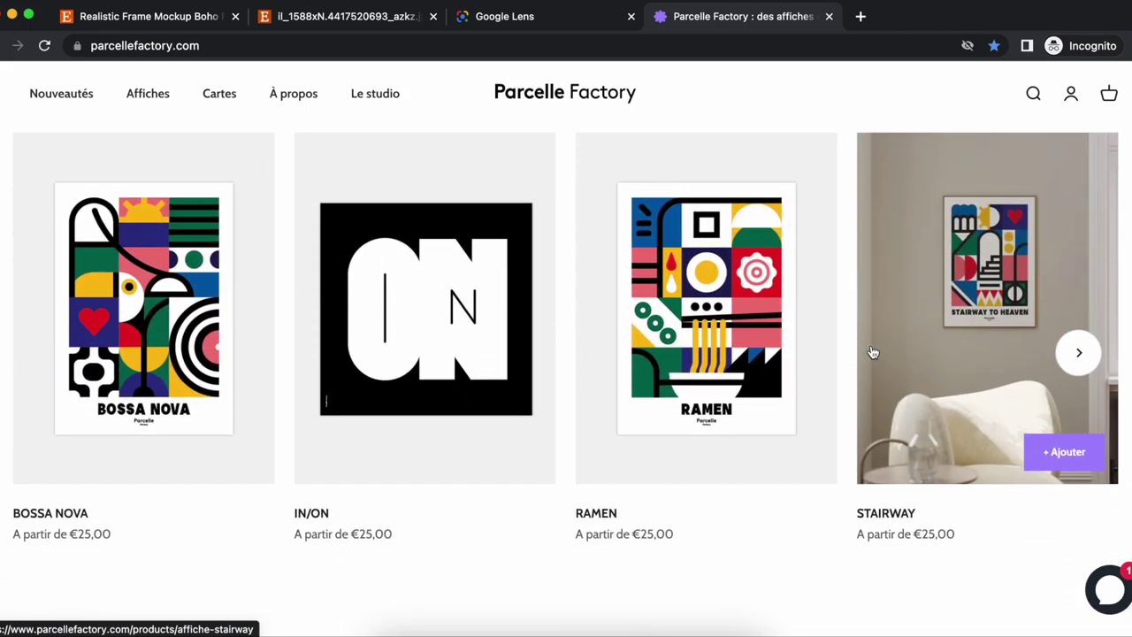
pyautogui.scroll(-13, 873, 347)
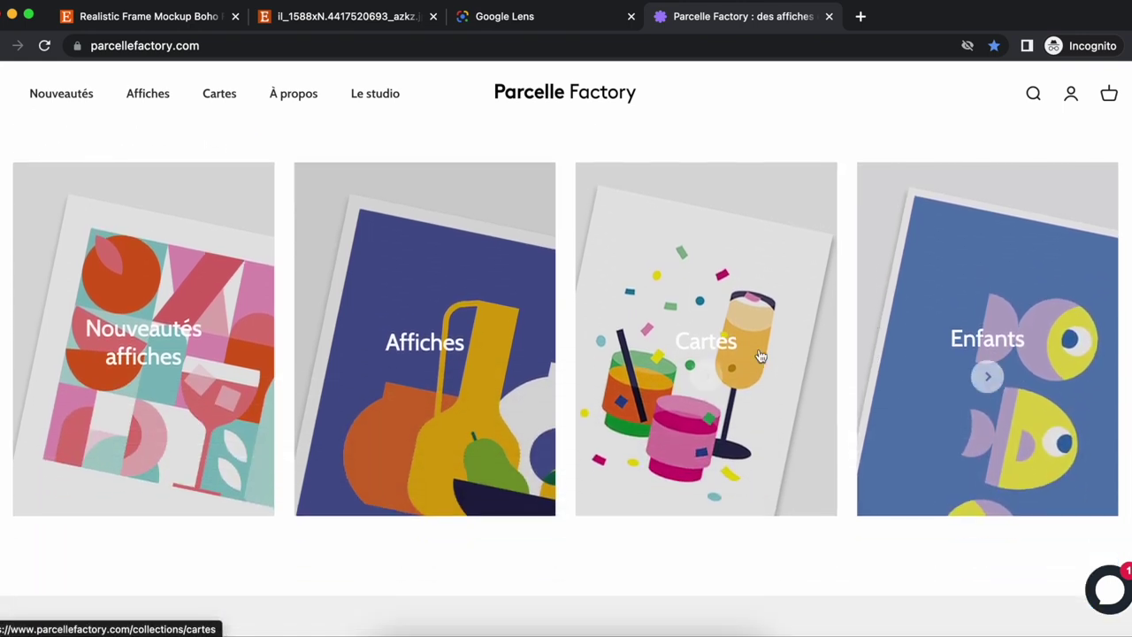
pyautogui.scroll(-1, 816, 399)
pyautogui.scroll(-10, 815, 398)
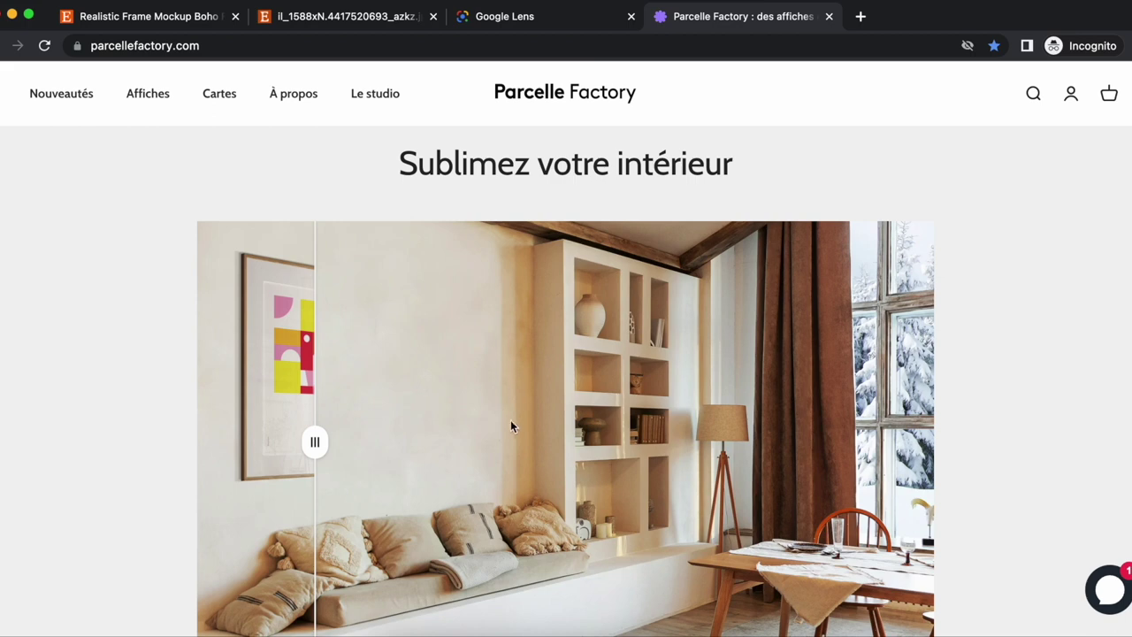
pyautogui.scroll(-2, 1003, 378)
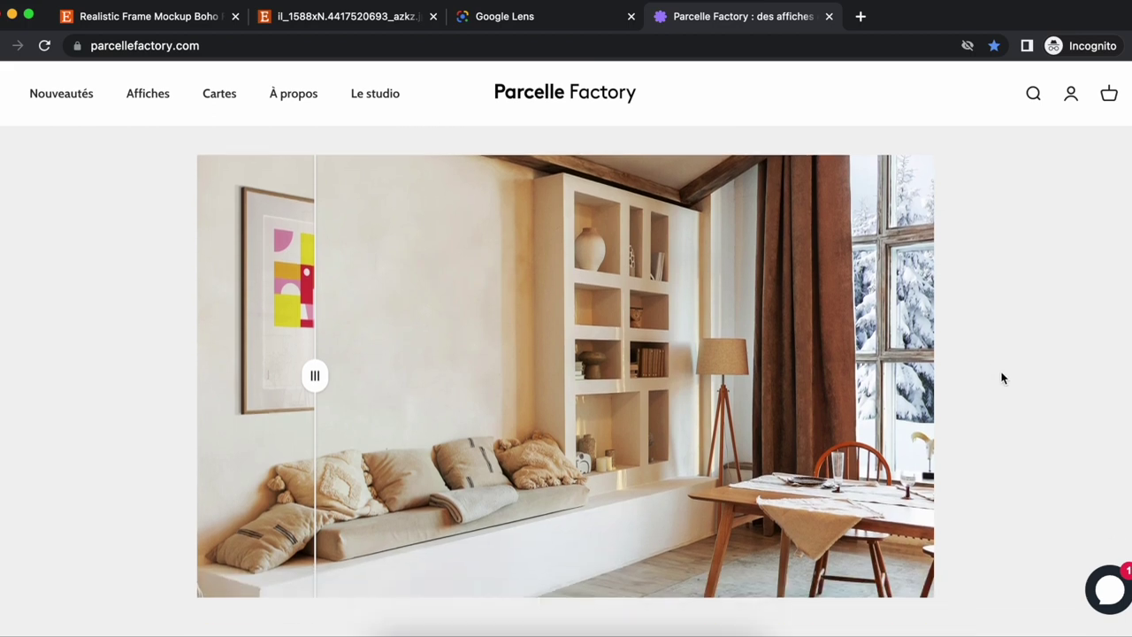
pyautogui.moveTo(316, 339); pyautogui.dragTo(958, 342)
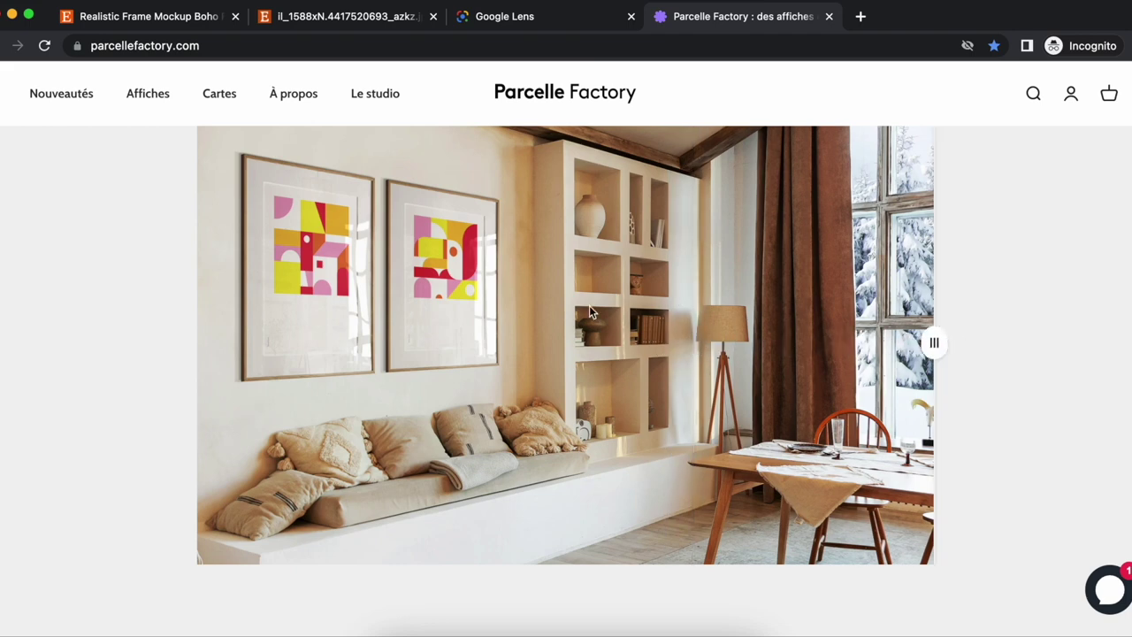
pyautogui.rightClick(537, 301)
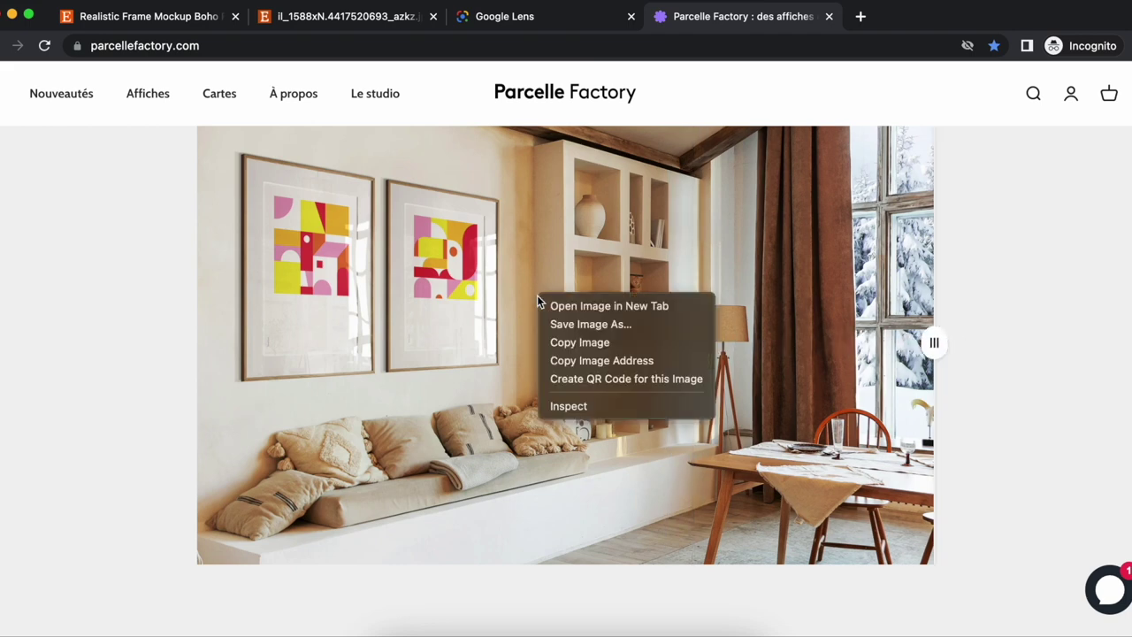
pyautogui.click(599, 306)
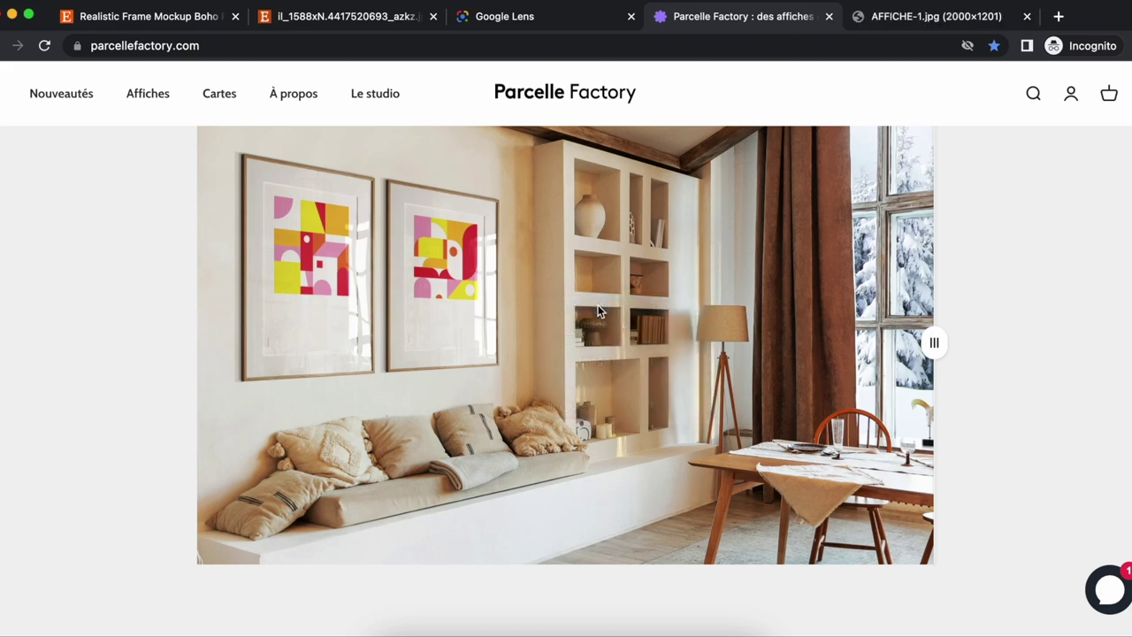
# - Copy the full-size AFFICHE-1.jpg room image to the clipboard and switch to Photoshop
pyautogui.click(898, 18)
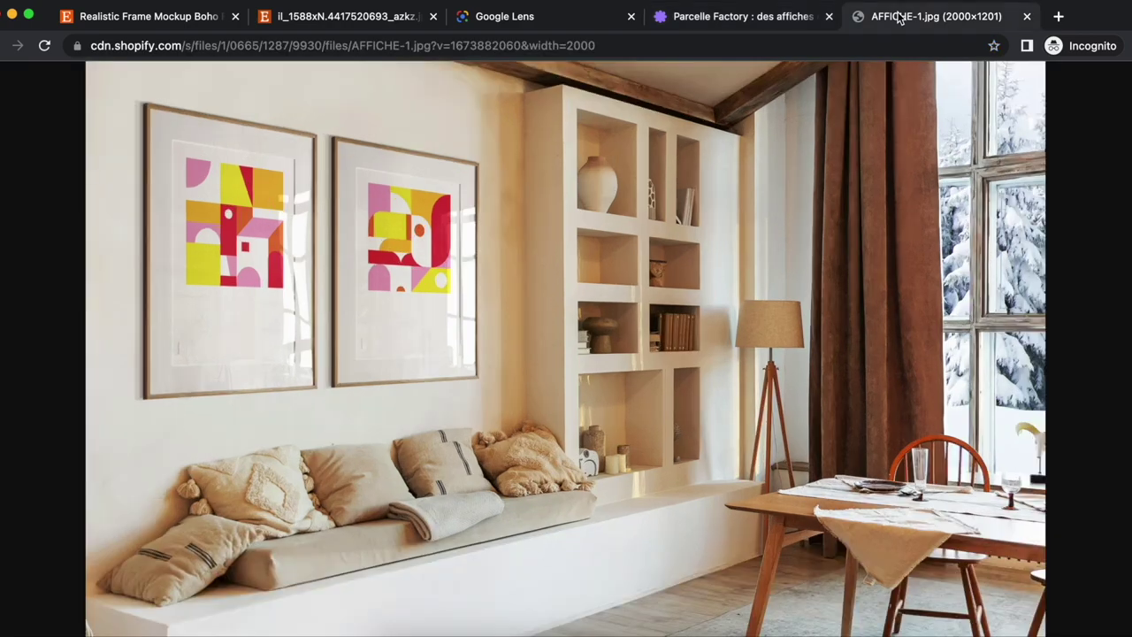
pyautogui.click(605, 254)
pyautogui.click(605, 254)
pyautogui.rightClick(606, 256)
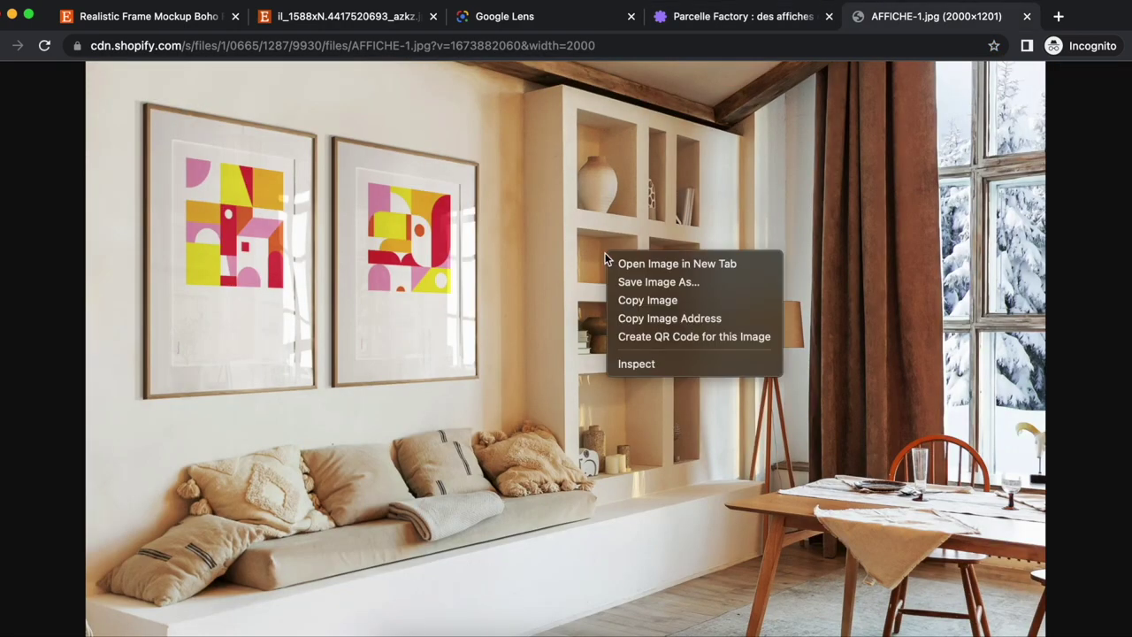
pyautogui.click(657, 303)
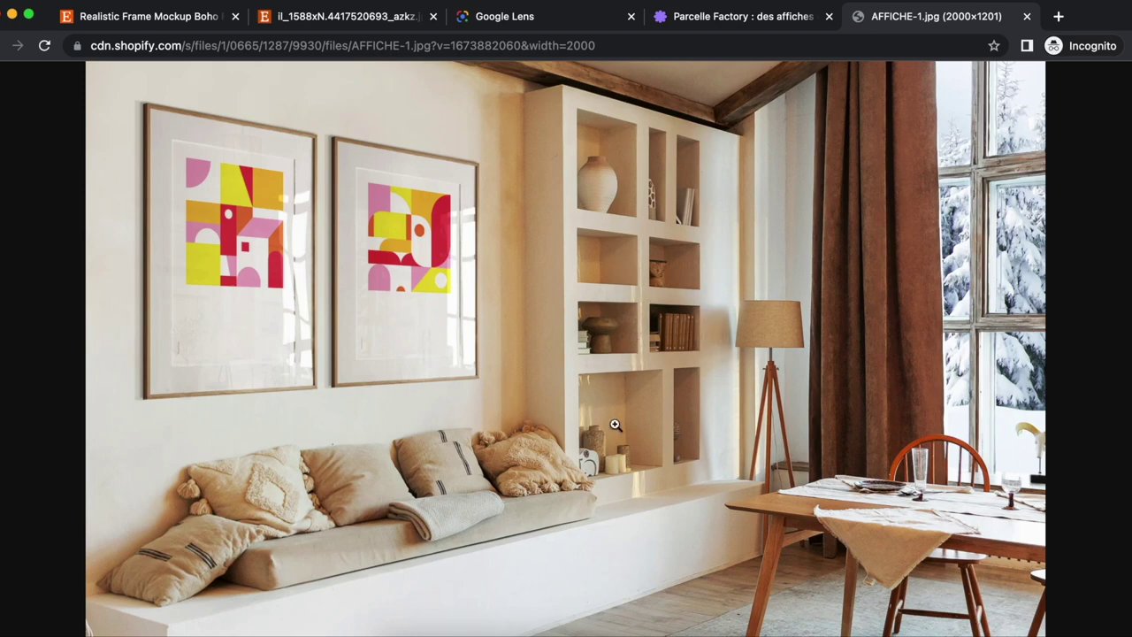
pyautogui.click(570, 634)
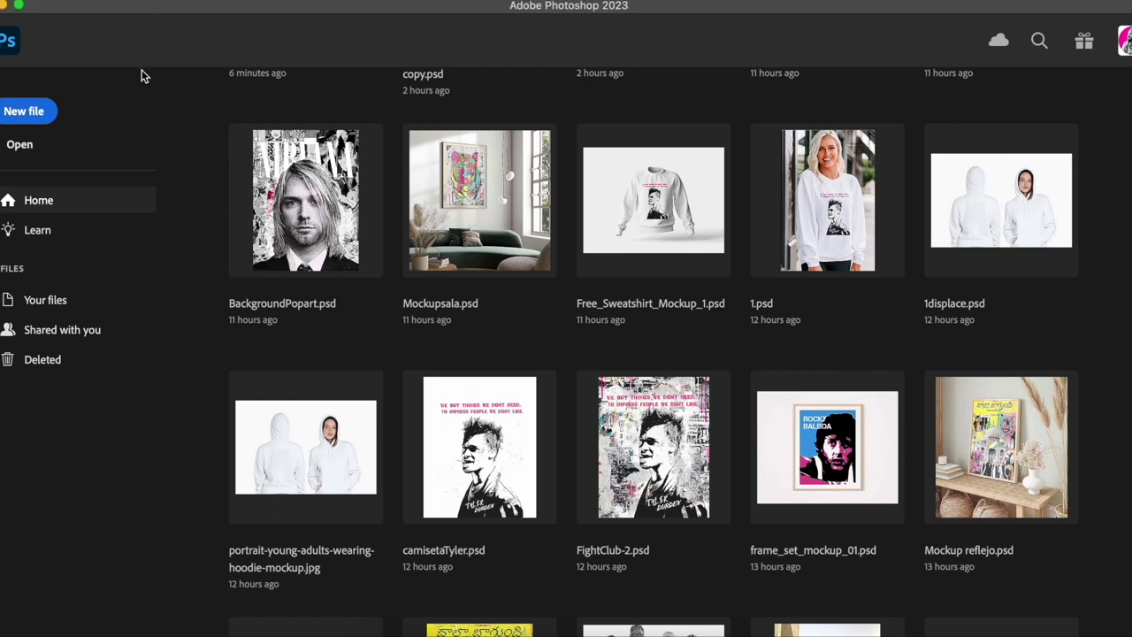
# - Create a blank 2000 × 1201 px document from the Clipboard preset
pyautogui.click(106, 1)
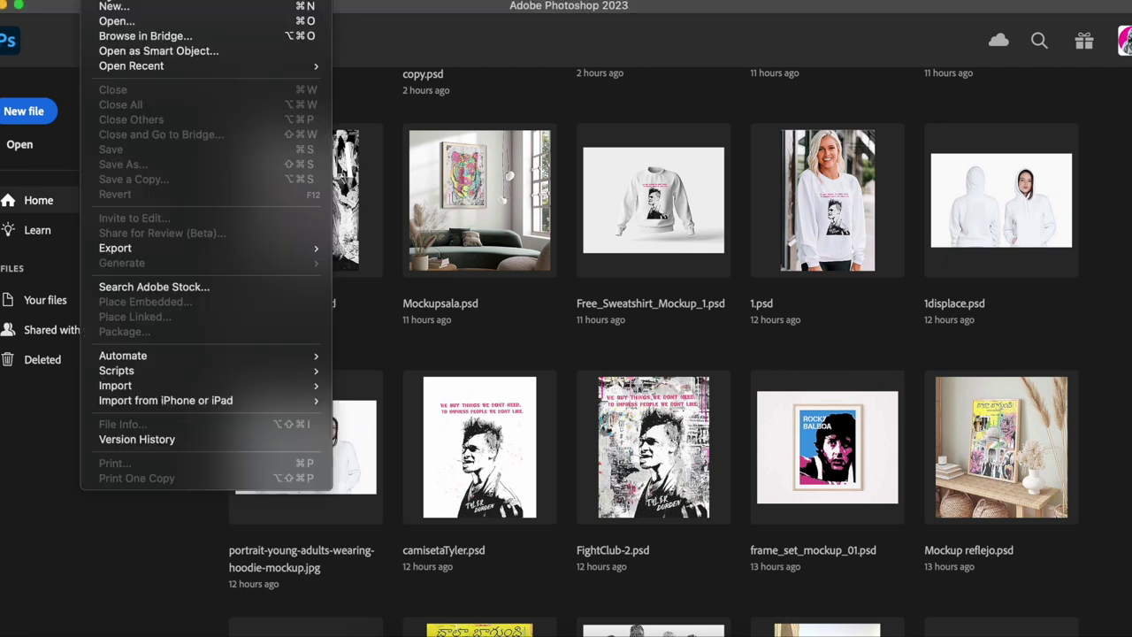
pyautogui.click(112, 8)
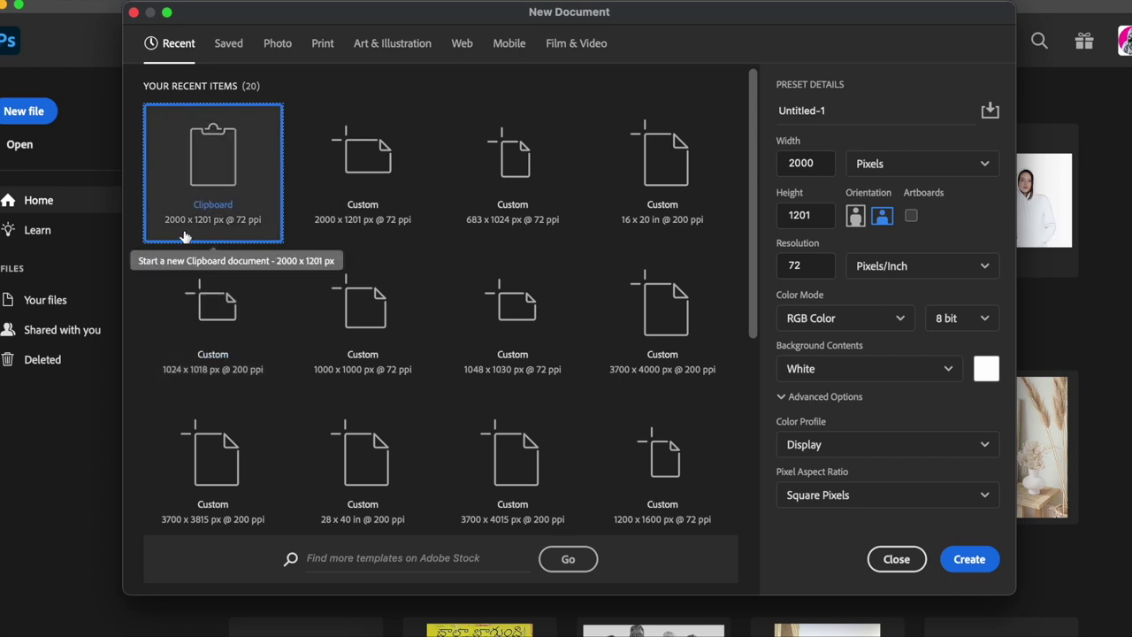
pyautogui.click(979, 557)
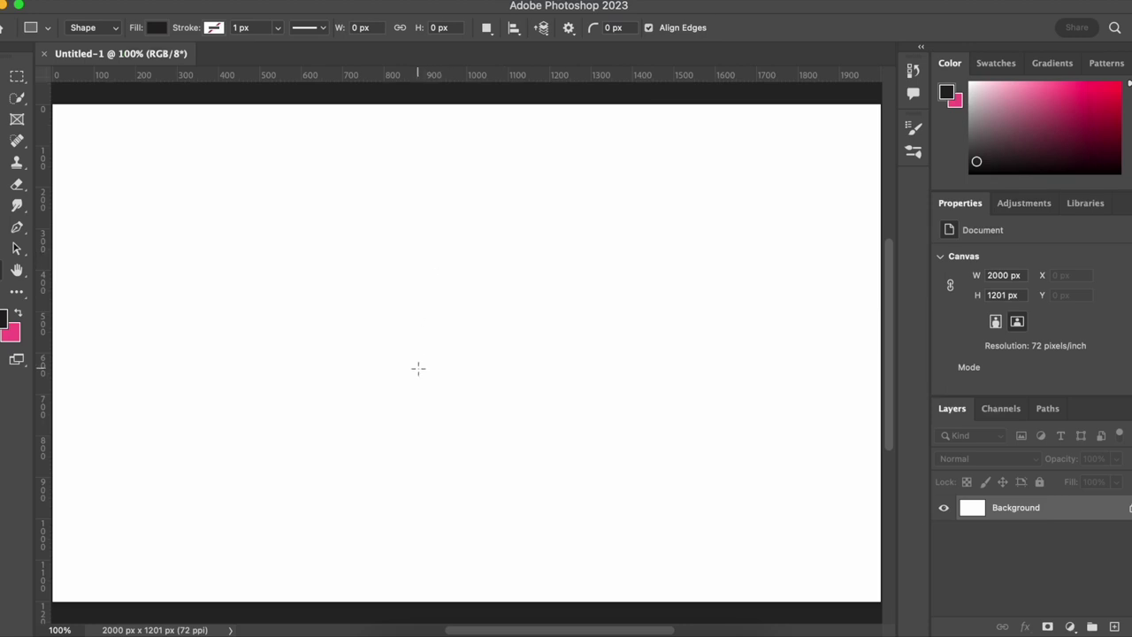
# - Paste the living-room photo as Layer 1 and delete the white Background layer
pyautogui.scroll(-1, 418, 368)
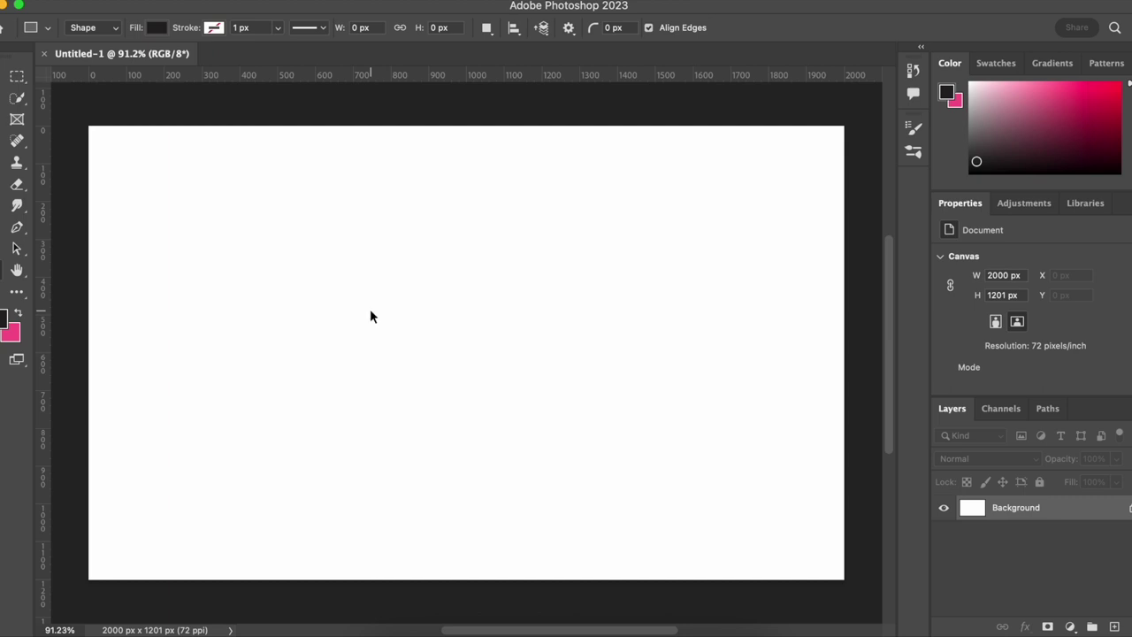
pyautogui.press('super+v')
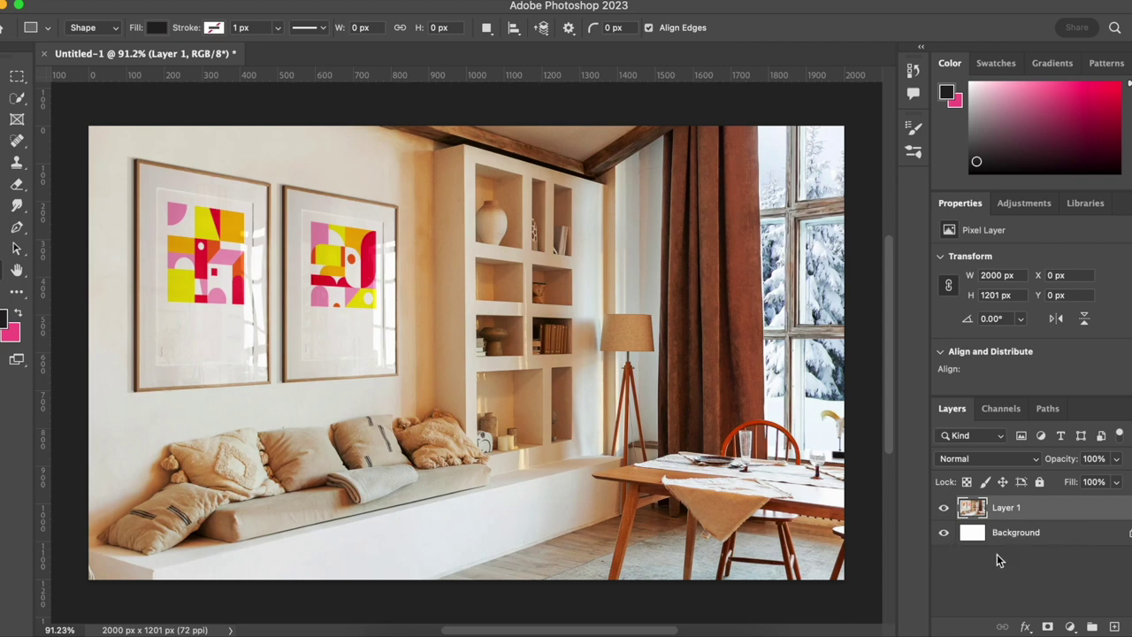
pyautogui.click(1061, 536)
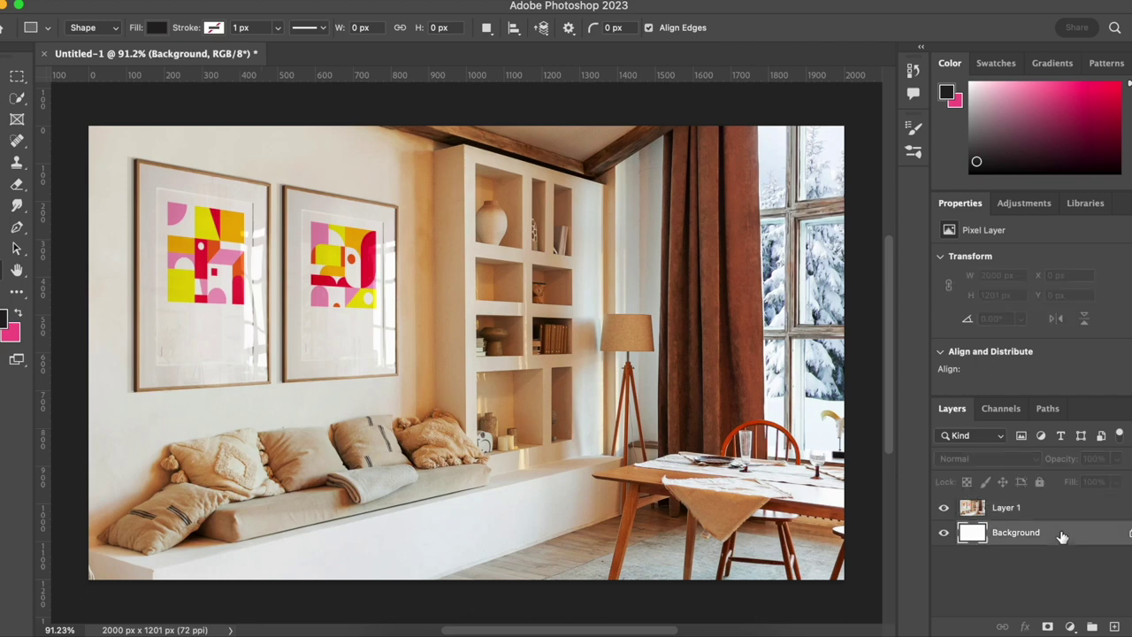
pyautogui.press('Delete')
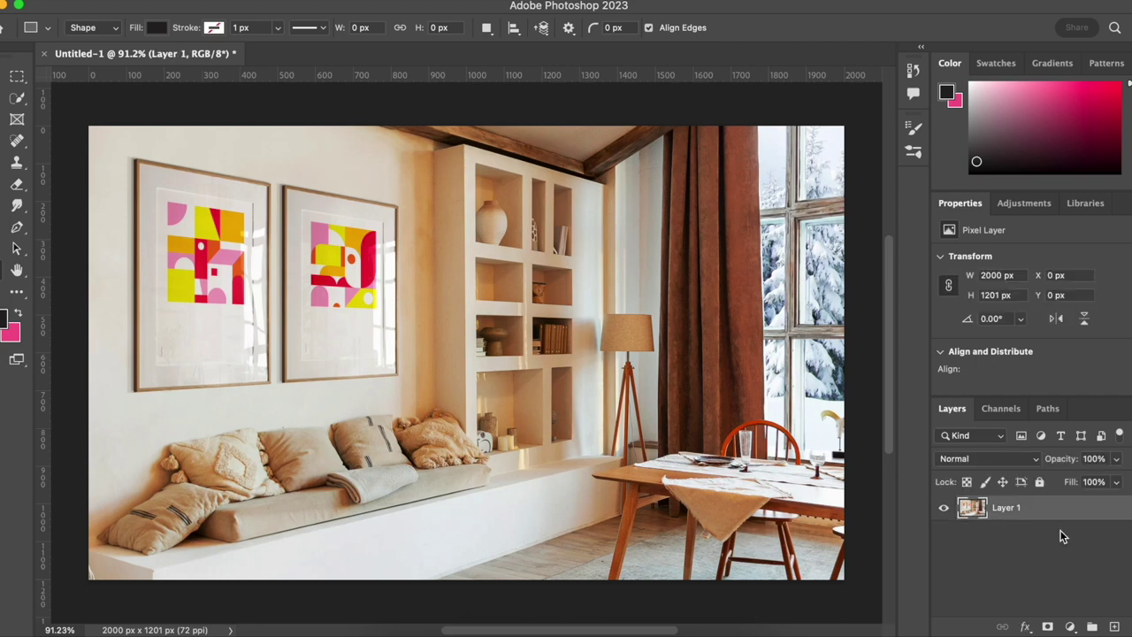
# - Rename Layer 1 to 'Background', duplicate it, and name the copy 'Reflection'
pyautogui.doubleClick(1008, 507)
pyautogui.write('Background')
pyautogui.press('Return')
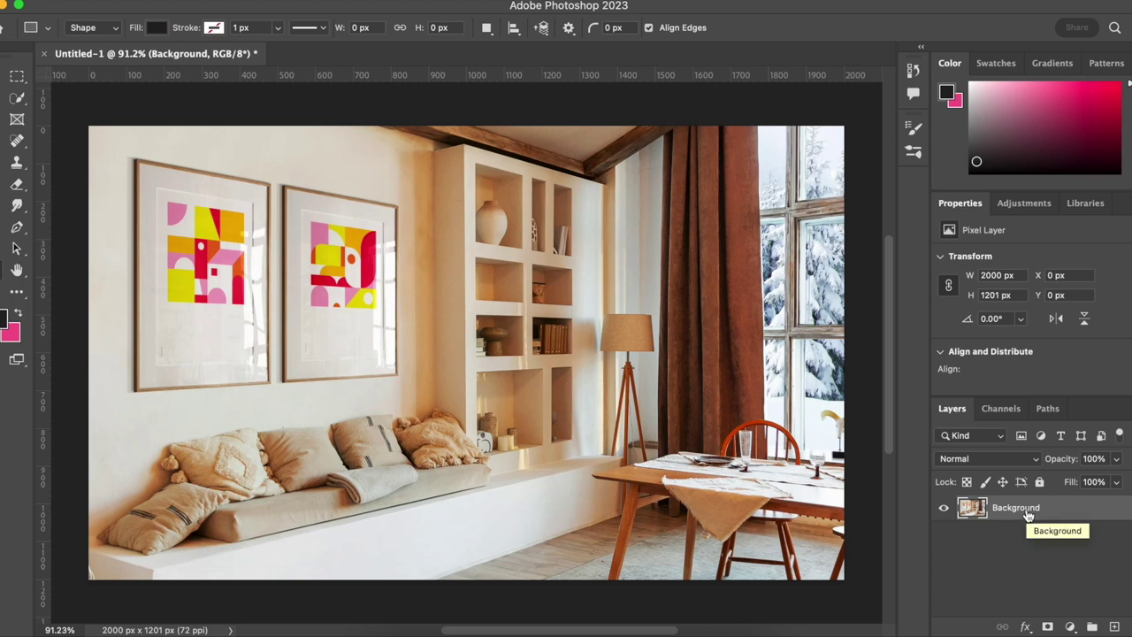
pyautogui.press('super+j')
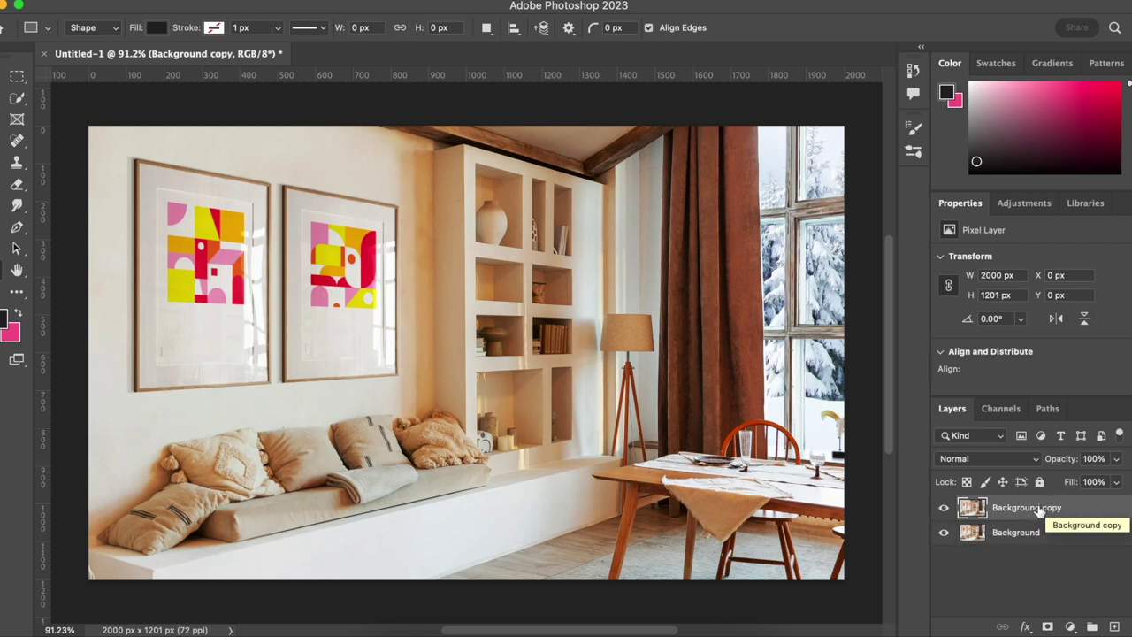
pyautogui.doubleClick(1033, 508)
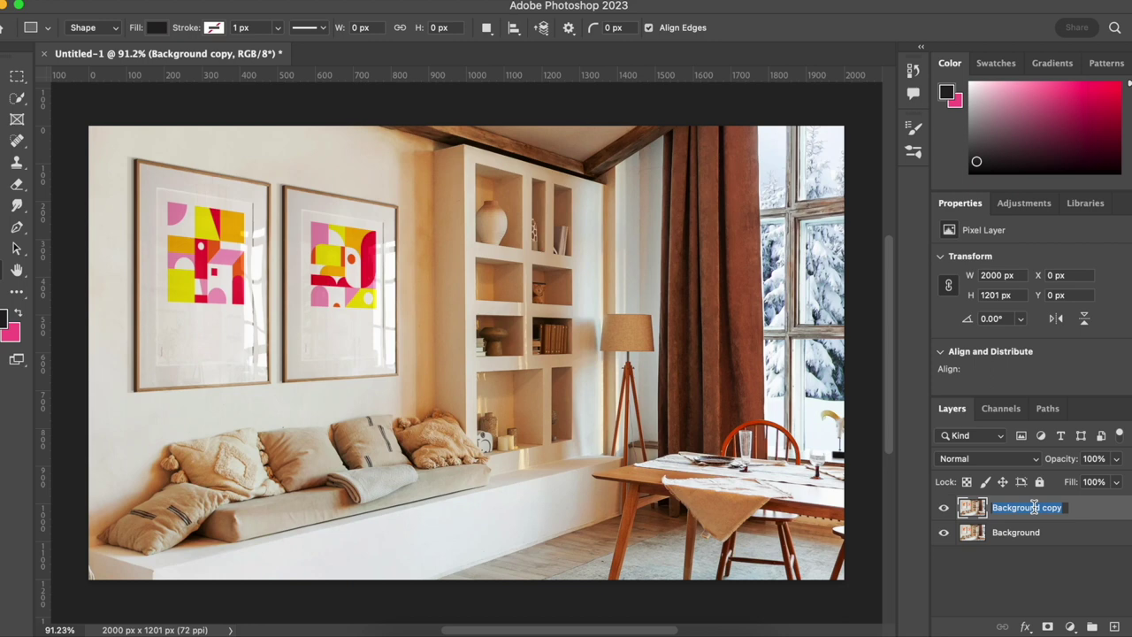
pyautogui.write('Reflection')
pyautogui.press('Return')
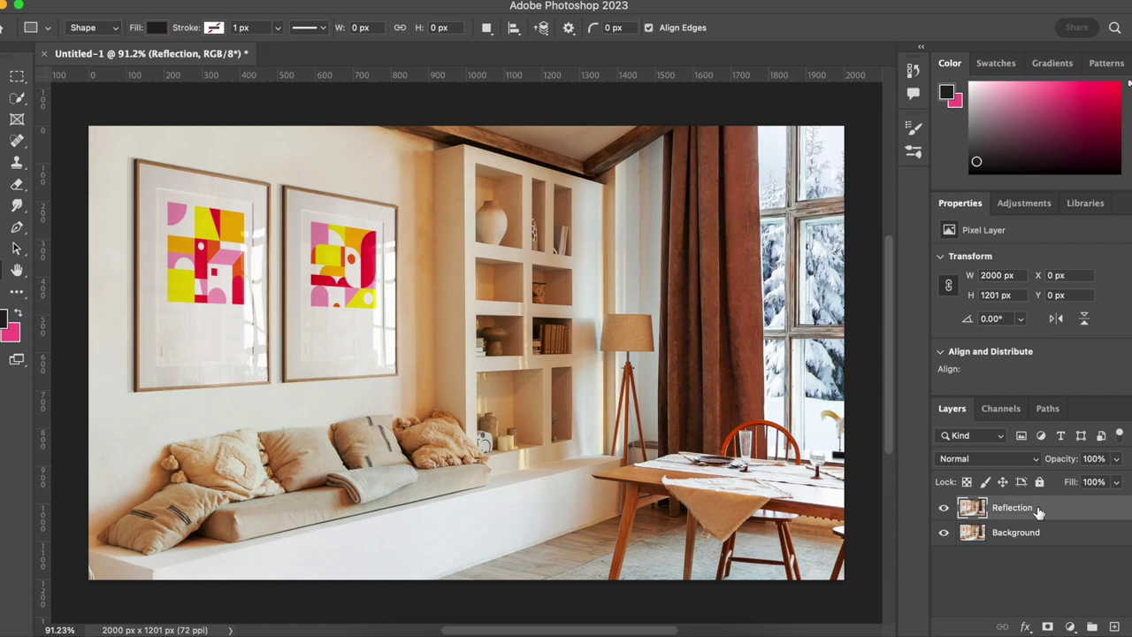
# - Hide the Reflection layer and make the Background layer active again
pyautogui.click(943, 508)
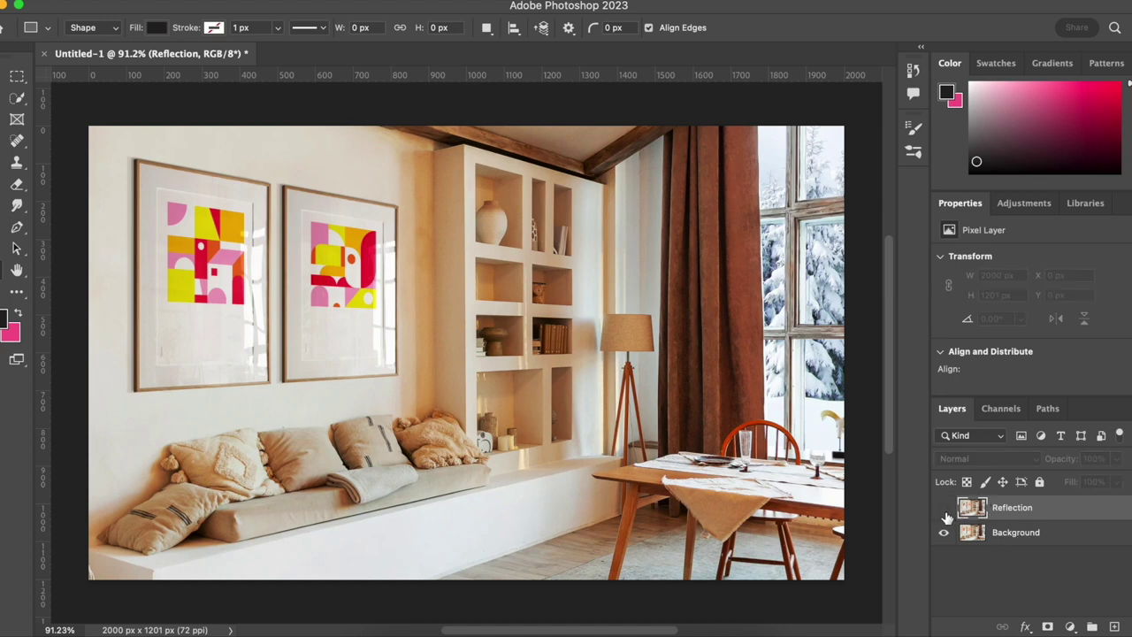
pyautogui.click(1037, 536)
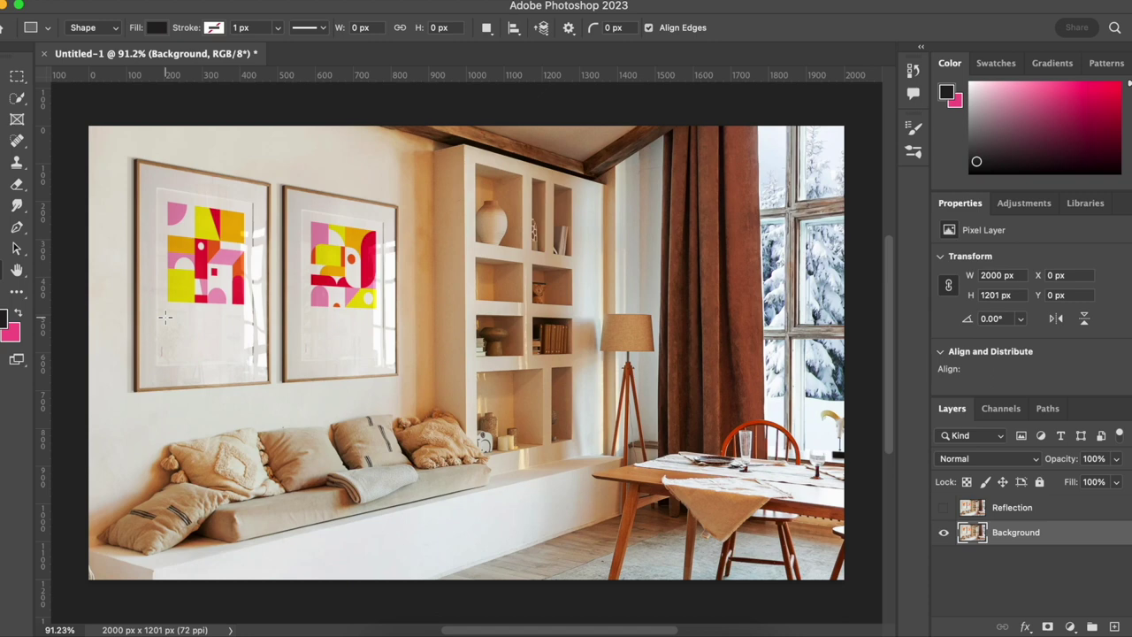
pyautogui.click(18, 292)
# - Draw a black 258 × 474 px rectangle over the left frame's poster
pyautogui.moveTo(155, 187); pyautogui.dragTo(253, 366)
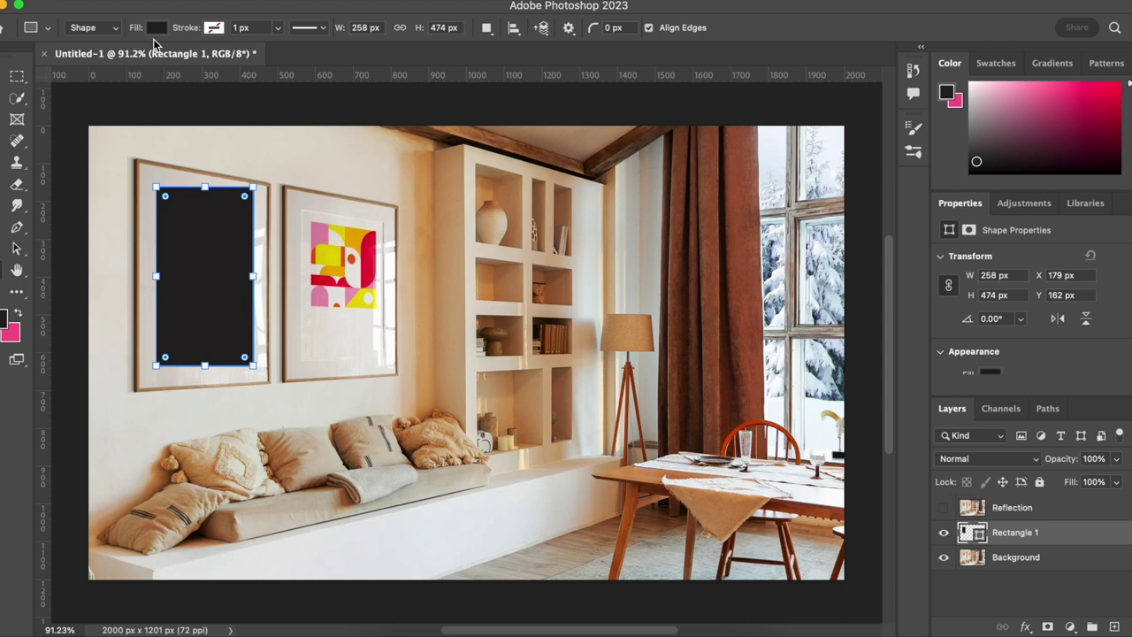
pyautogui.press('Return')
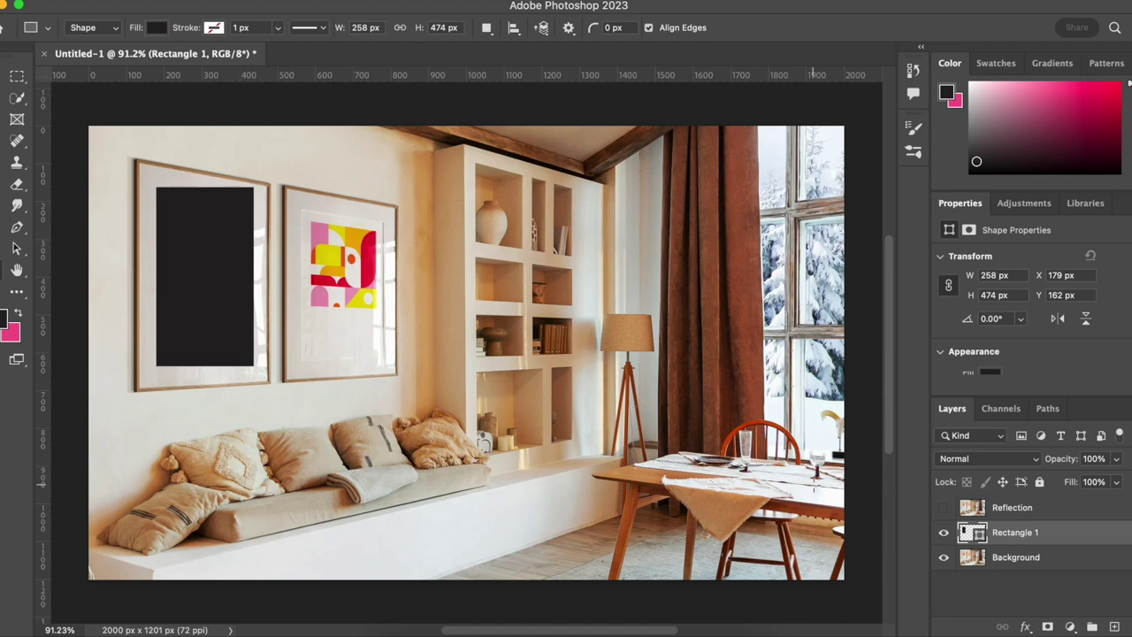
# - Lower Rectangle 1's opacity to 30% so the poster shows through
pyautogui.click(1117, 460)
pyautogui.moveTo(1114, 483); pyautogui.dragTo(1064, 480)
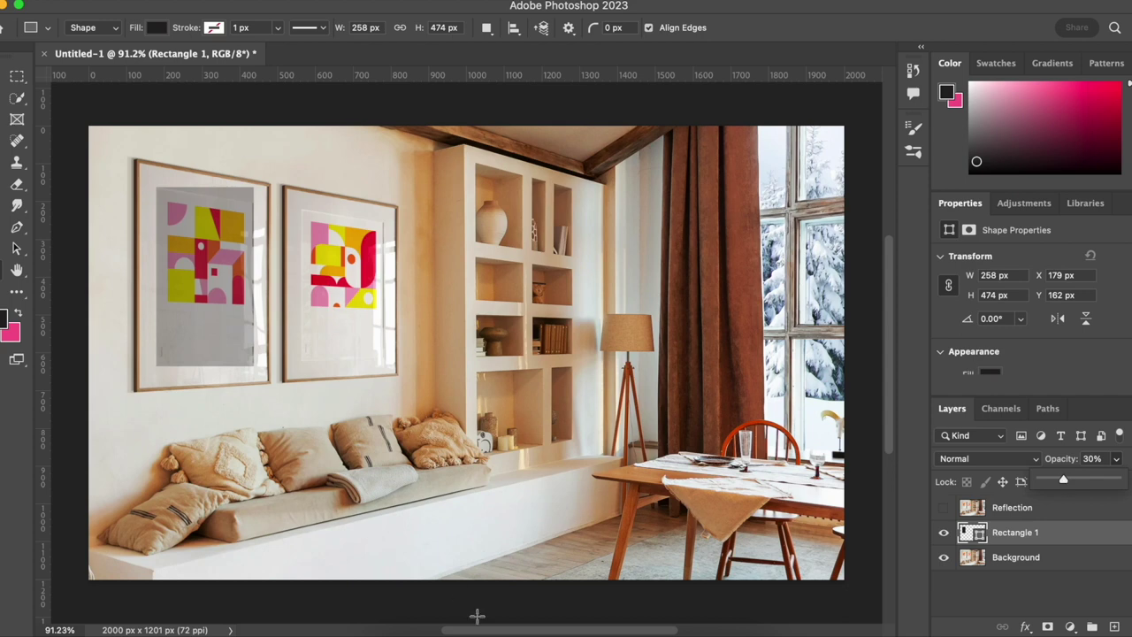
pyautogui.hscroll(-5, 500, 619)
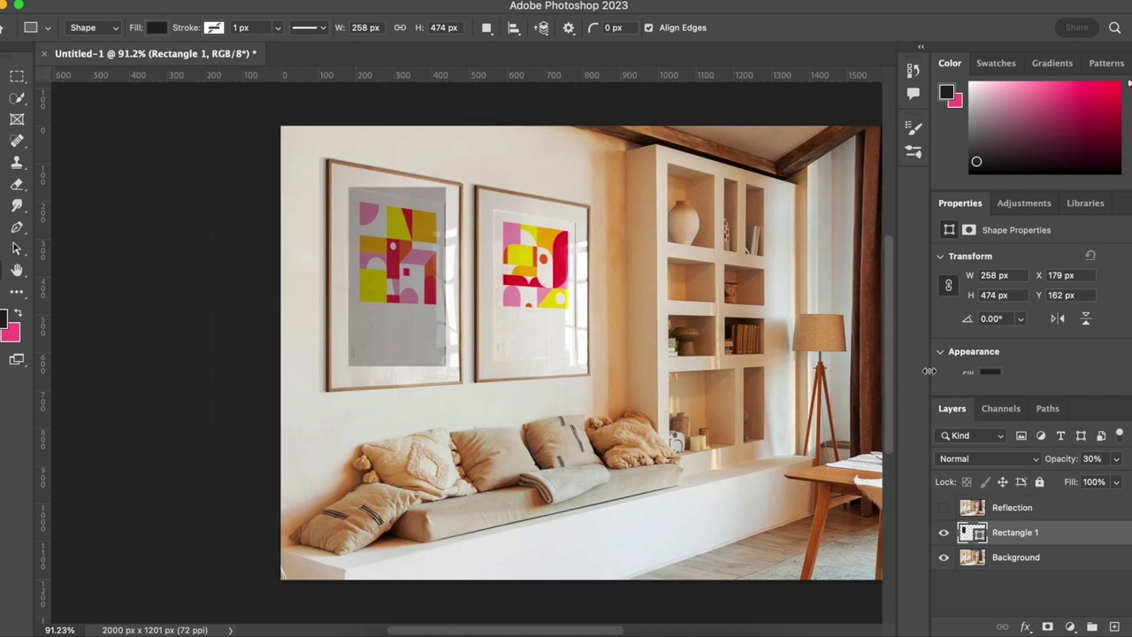
pyautogui.moveTo(893, 380); pyautogui.dragTo(890, 361)
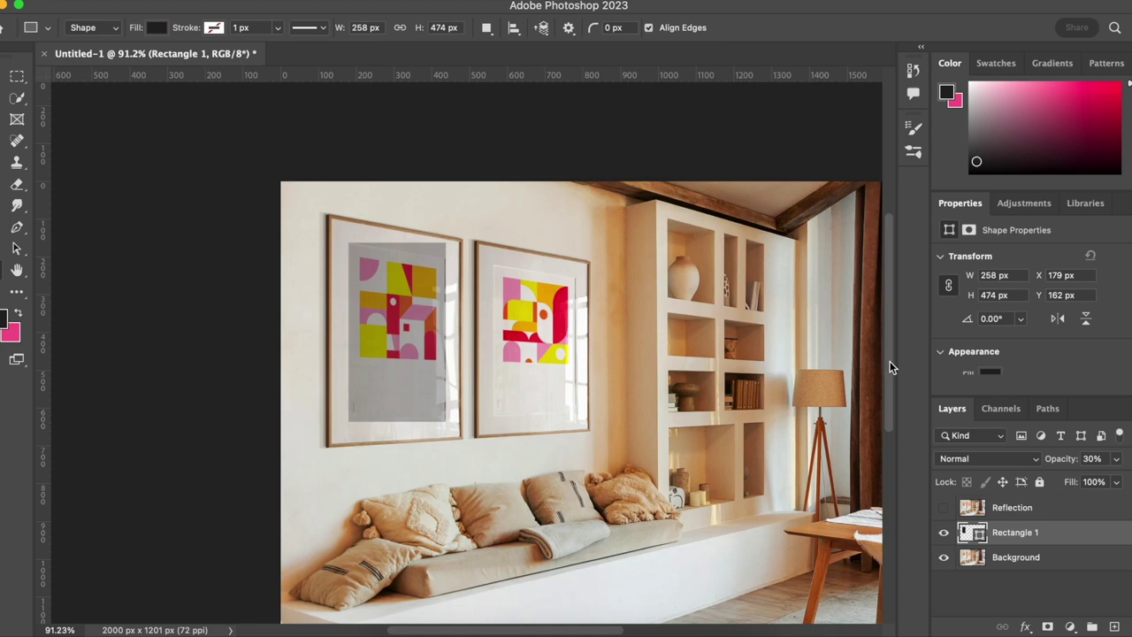
# - Distort the rectangle's corners to match the left frame's tilted inner edges
pyautogui.press('super+t')
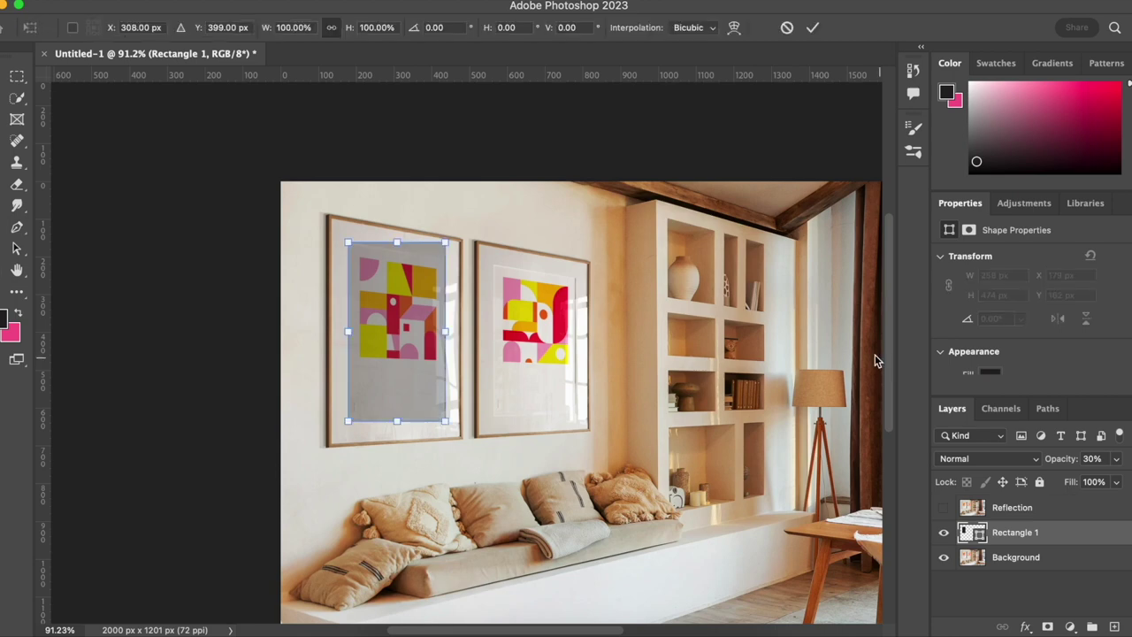
pyautogui.rightClick(420, 276)
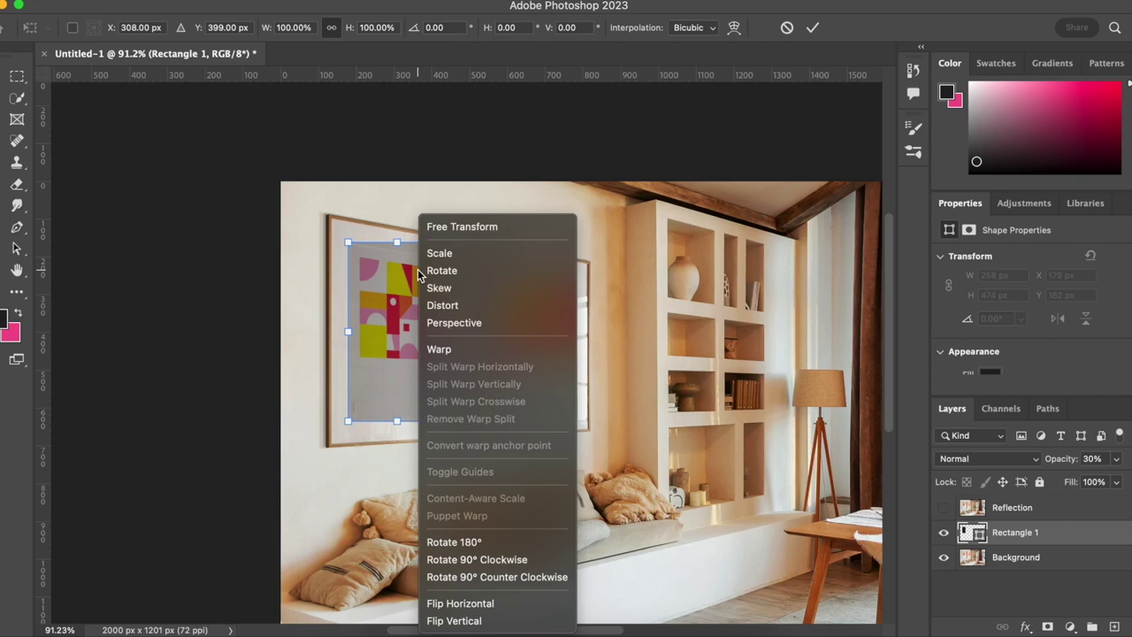
pyautogui.click(467, 306)
pyautogui.scroll(3, 425, 221)
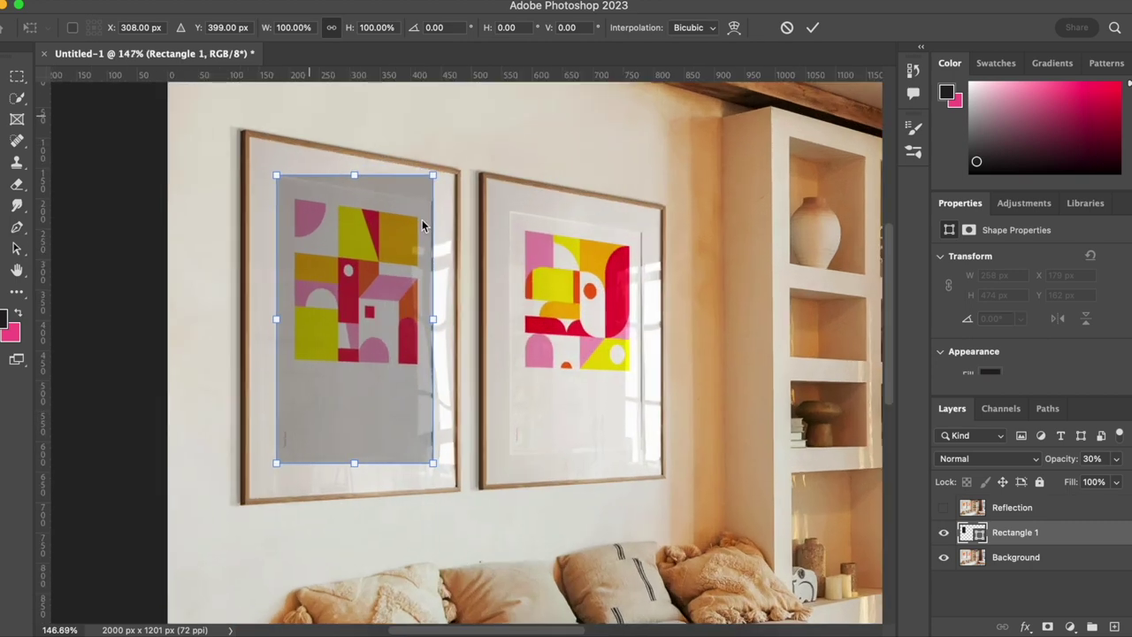
pyautogui.moveTo(437, 177); pyautogui.dragTo(435, 205)
pyautogui.moveTo(277, 176); pyautogui.dragTo(278, 177)
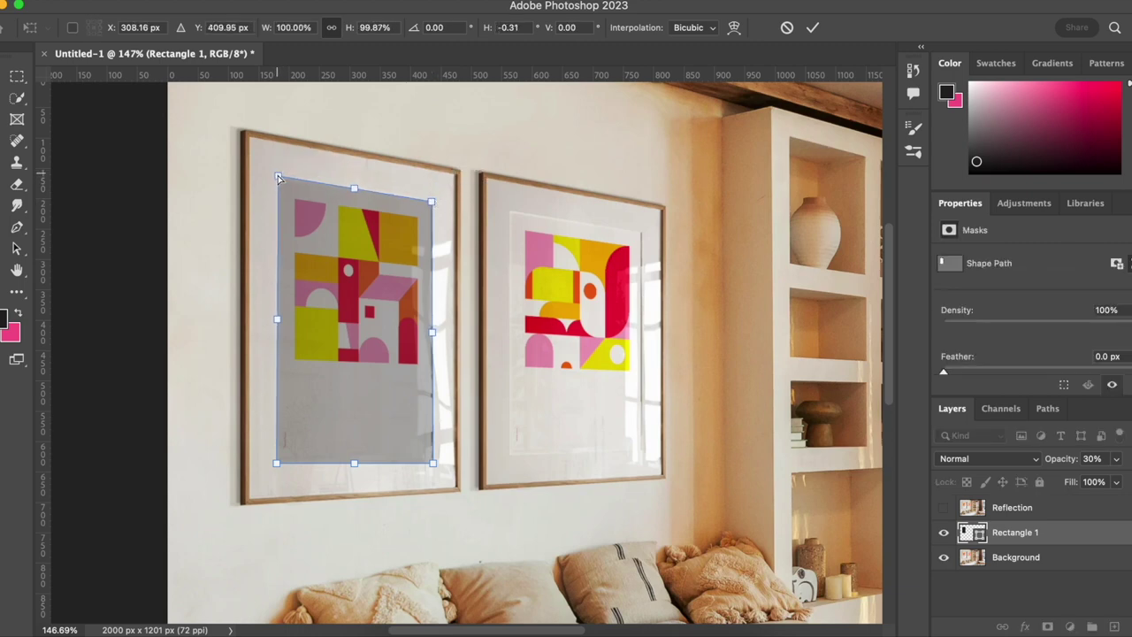
pyautogui.moveTo(434, 468); pyautogui.dragTo(433, 460)
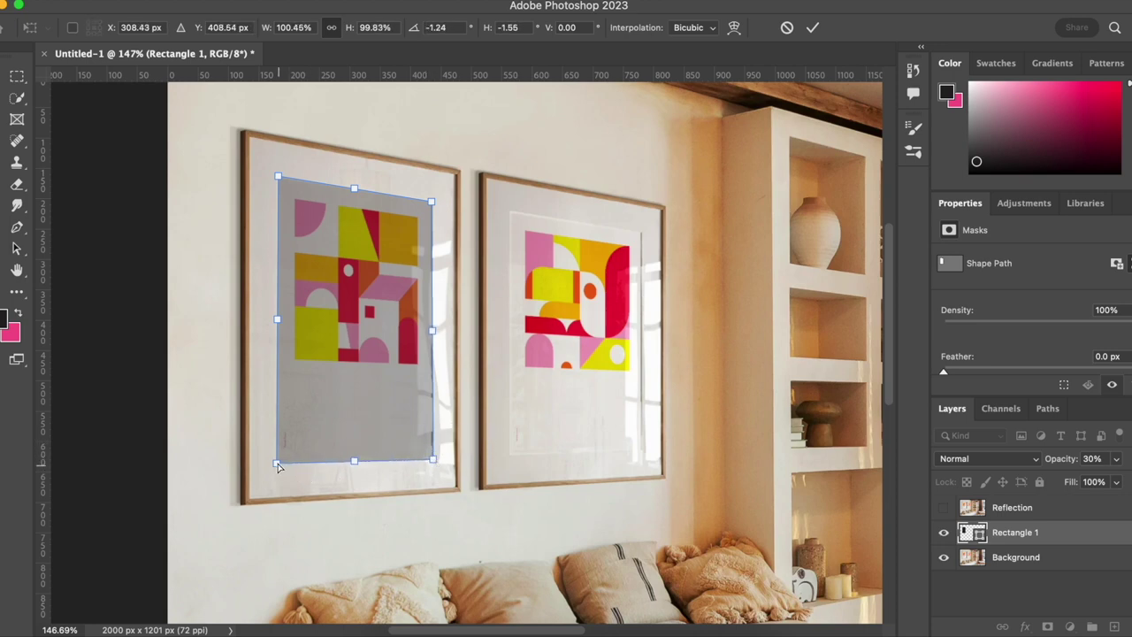
pyautogui.press('Return')
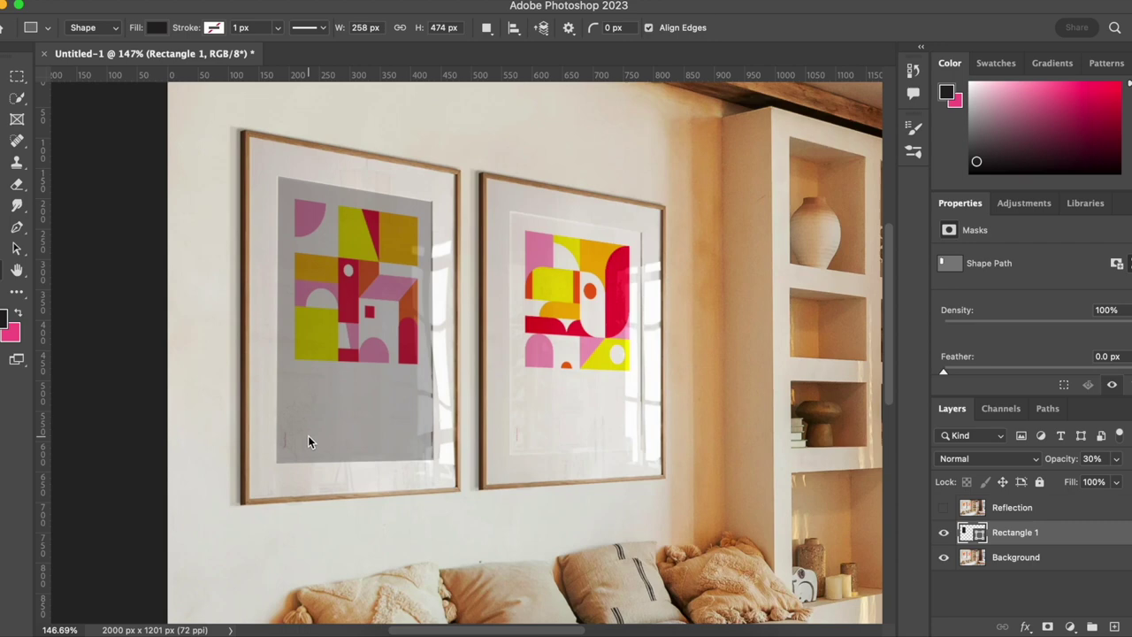
# - Restore the rectangle layer to 100% opacity
pyautogui.click(1116, 479)
pyautogui.moveTo(1103, 482); pyautogui.dragTo(1129, 482)
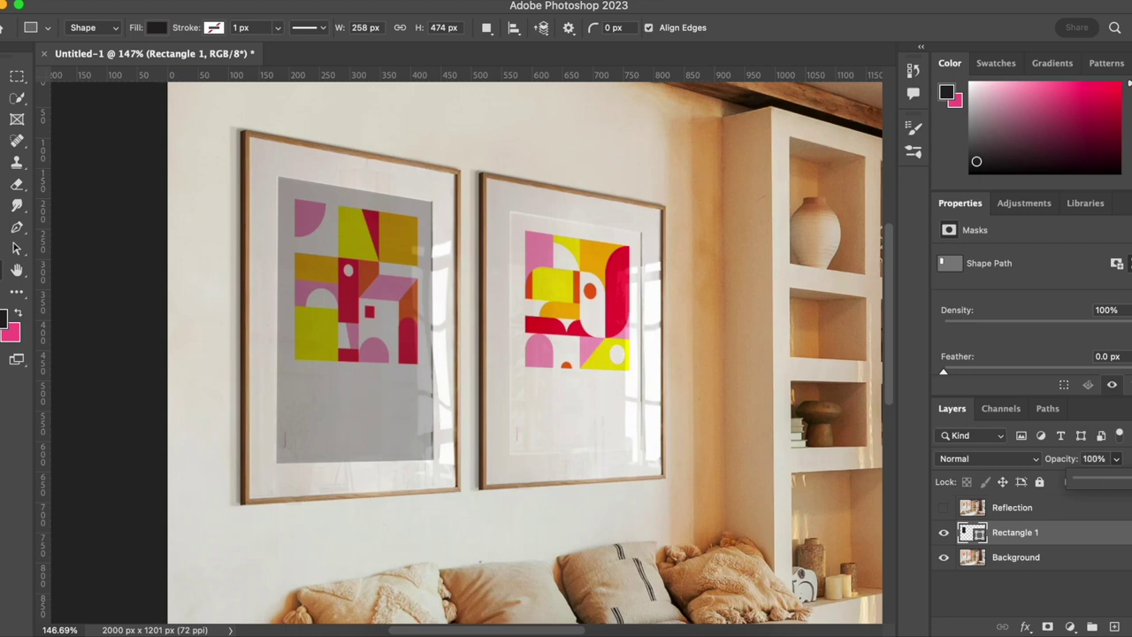
pyautogui.click(1057, 540)
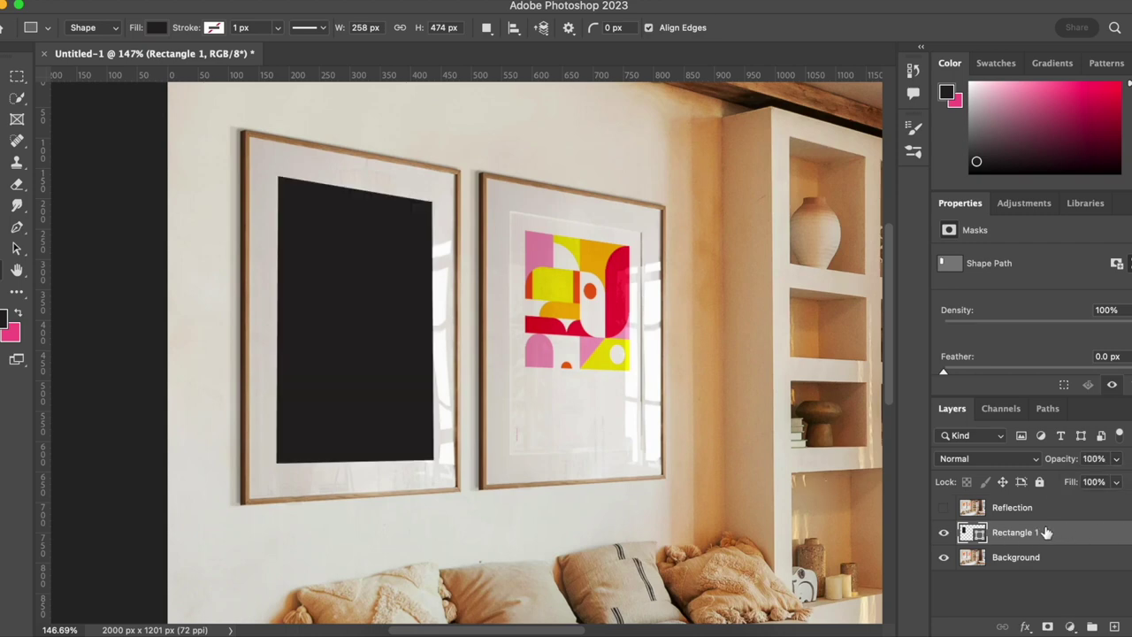
# - Duplicate the rectangle, rasterize the copy, name it 'Effects', and hide it
pyautogui.press('super+j')
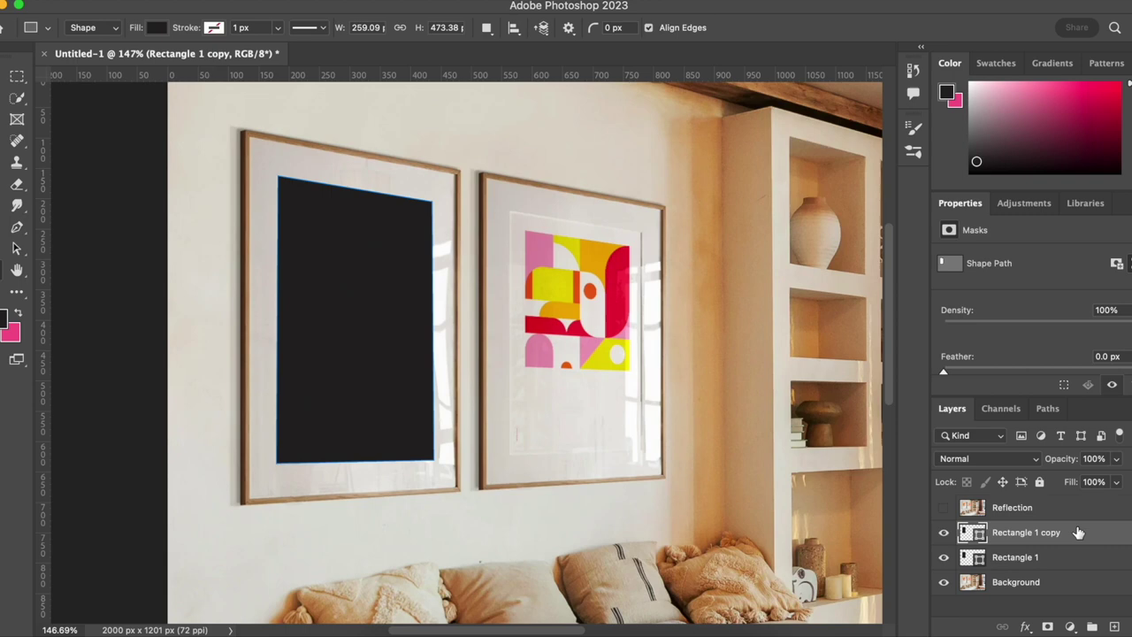
pyautogui.rightClick(1078, 533)
pyautogui.moveTo(1034, 621)
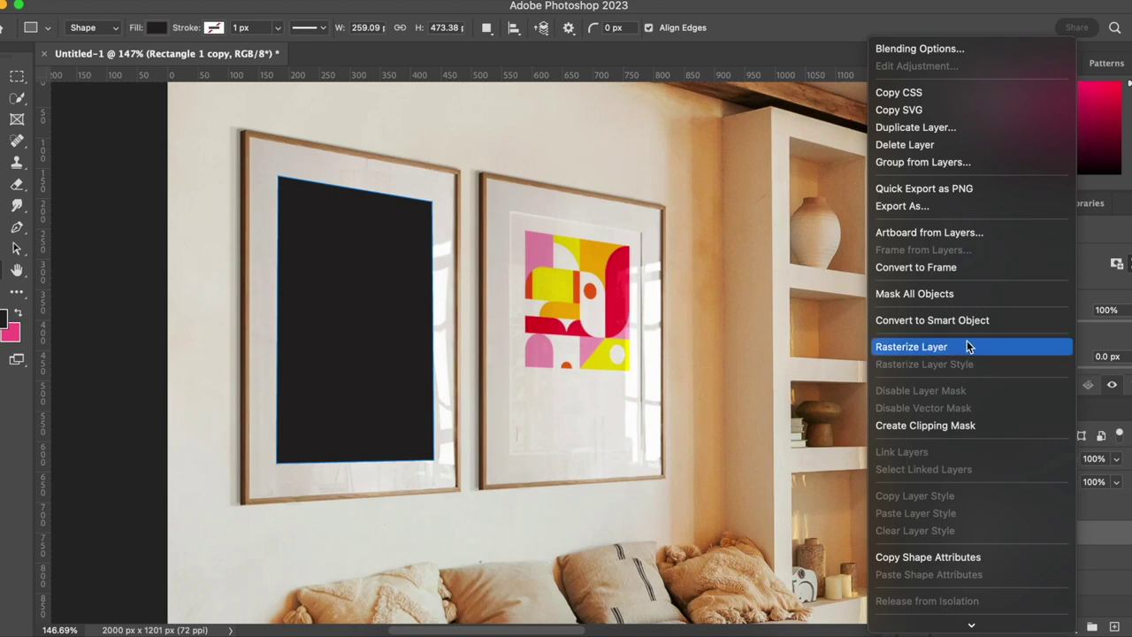
pyautogui.click(968, 346)
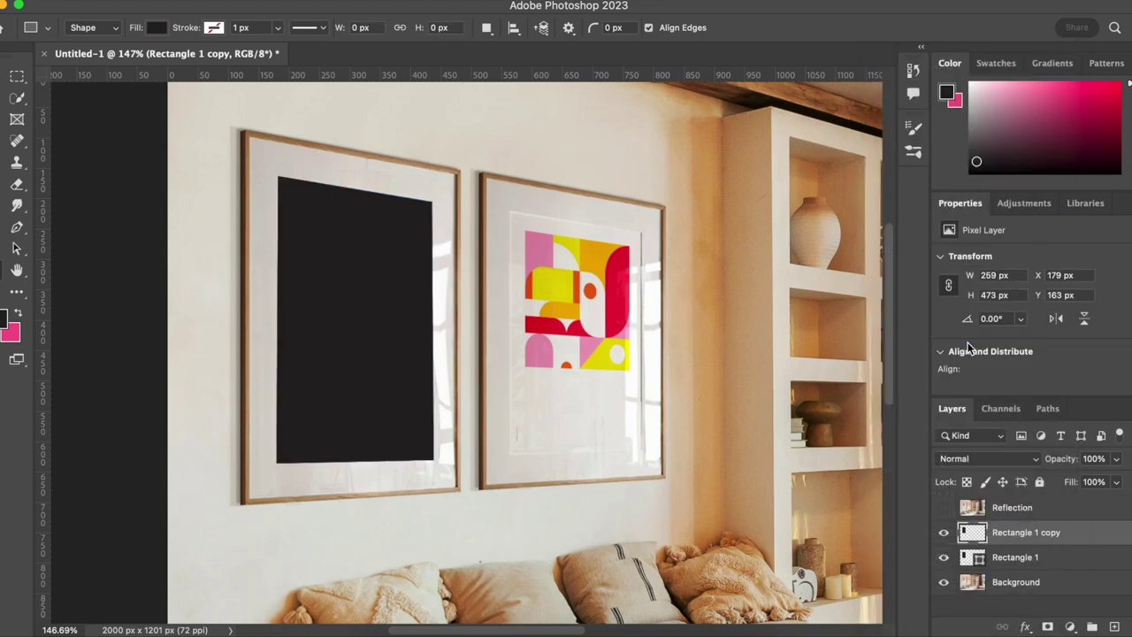
pyautogui.doubleClick(1021, 532)
pyautogui.write('Effects')
pyautogui.press('Return')
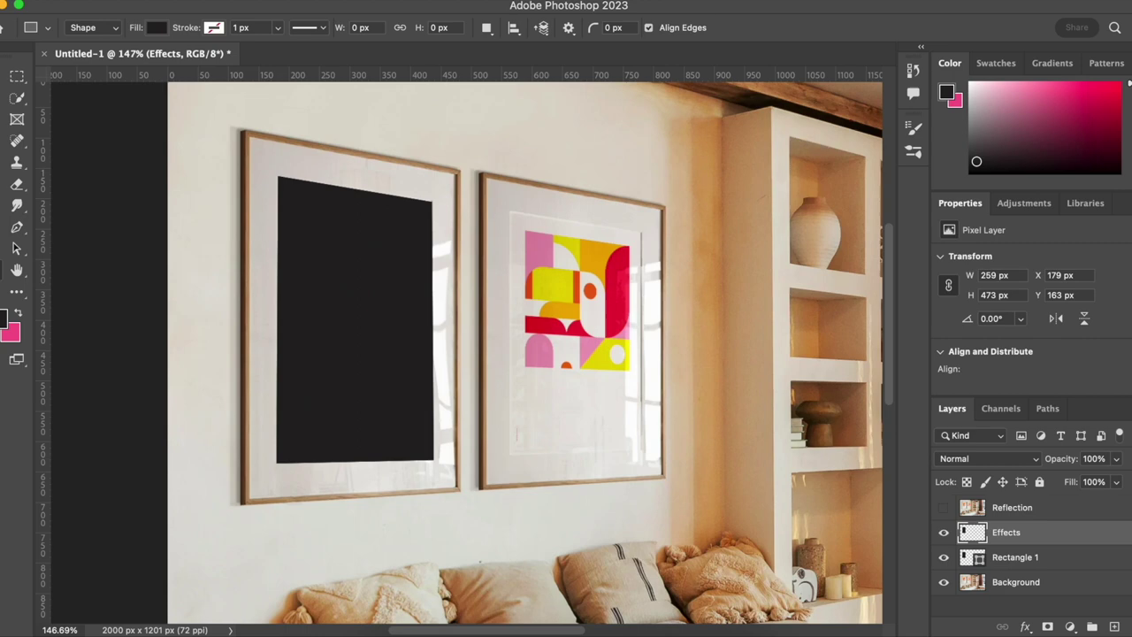
pyautogui.click(944, 533)
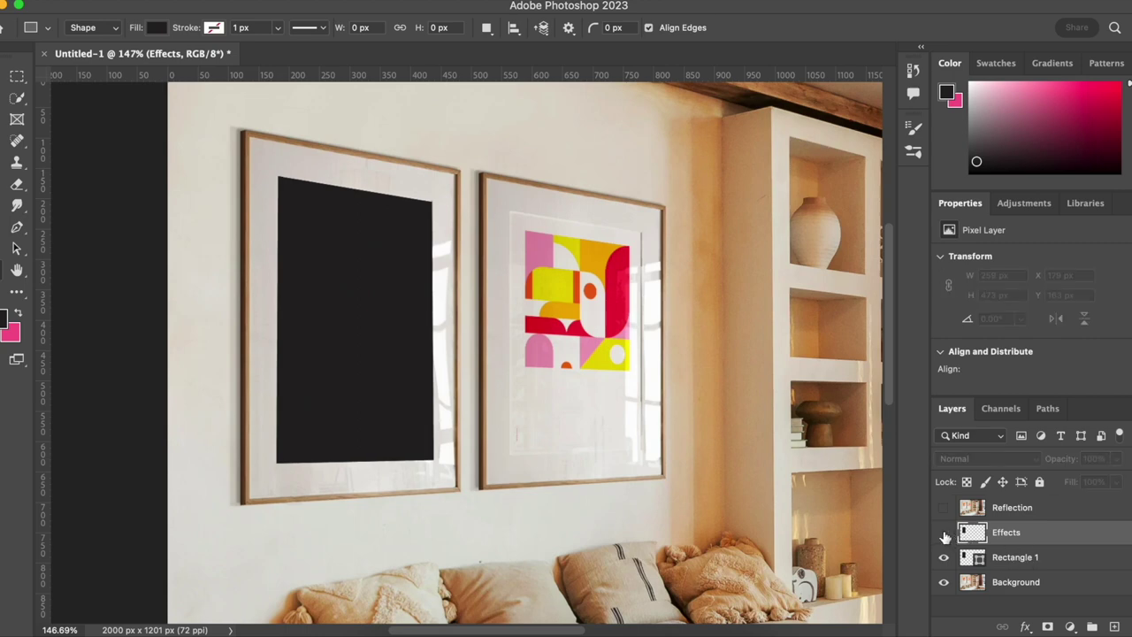
# - Rename the original Rectangle 1 layer to 'Frame 1'
pyautogui.doubleClick(1014, 558)
pyautogui.write('Frame 1')
pyautogui.press('Return')
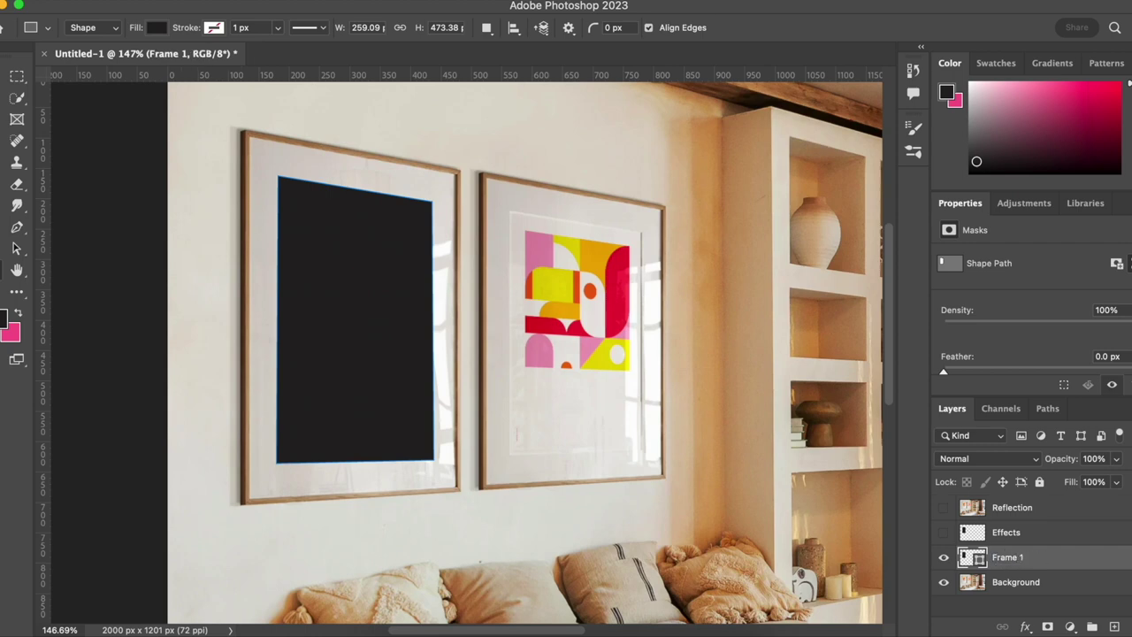
# - Convert the Frame 1 layer into an embedded smart object, Frame 1.psb
pyautogui.rightClick(1066, 563)
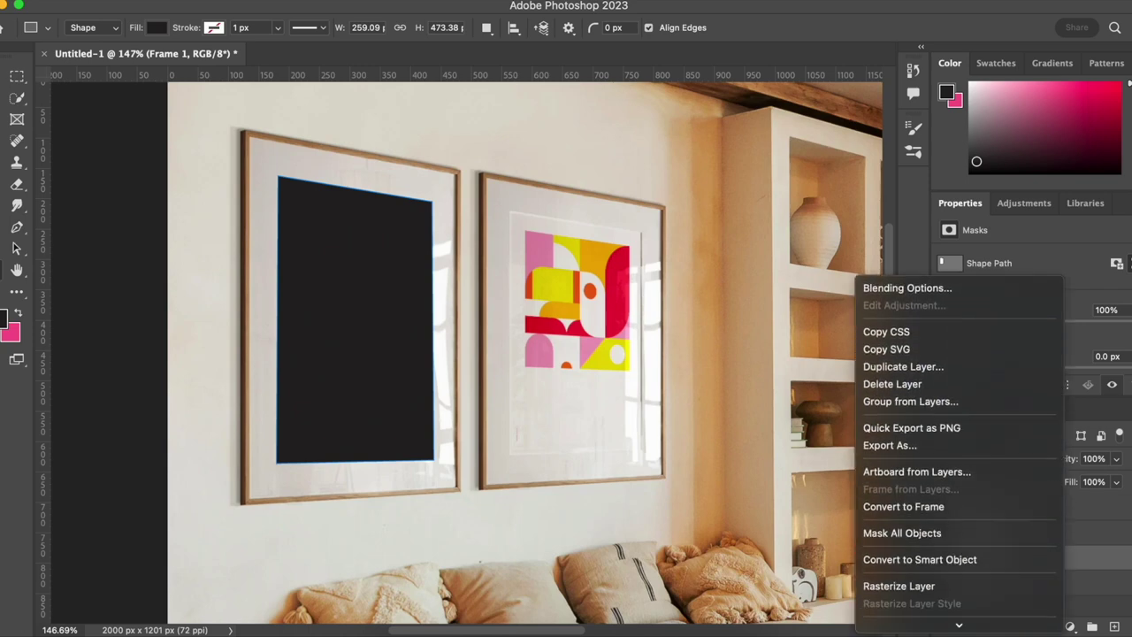
pyautogui.scroll(-5, 1006, 602)
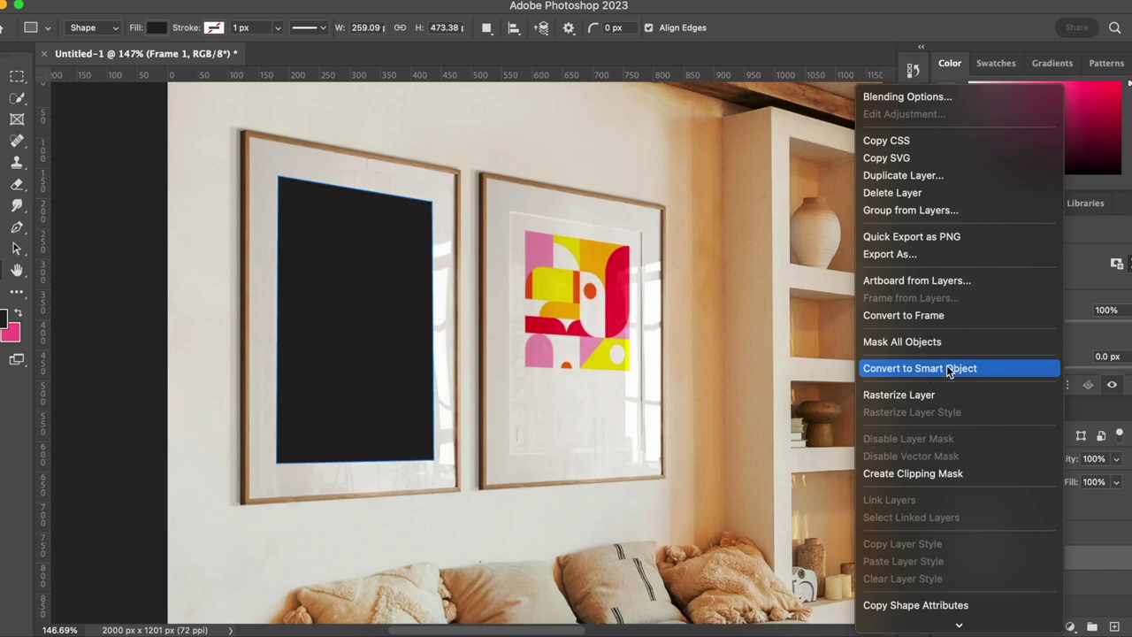
pyautogui.click(943, 367)
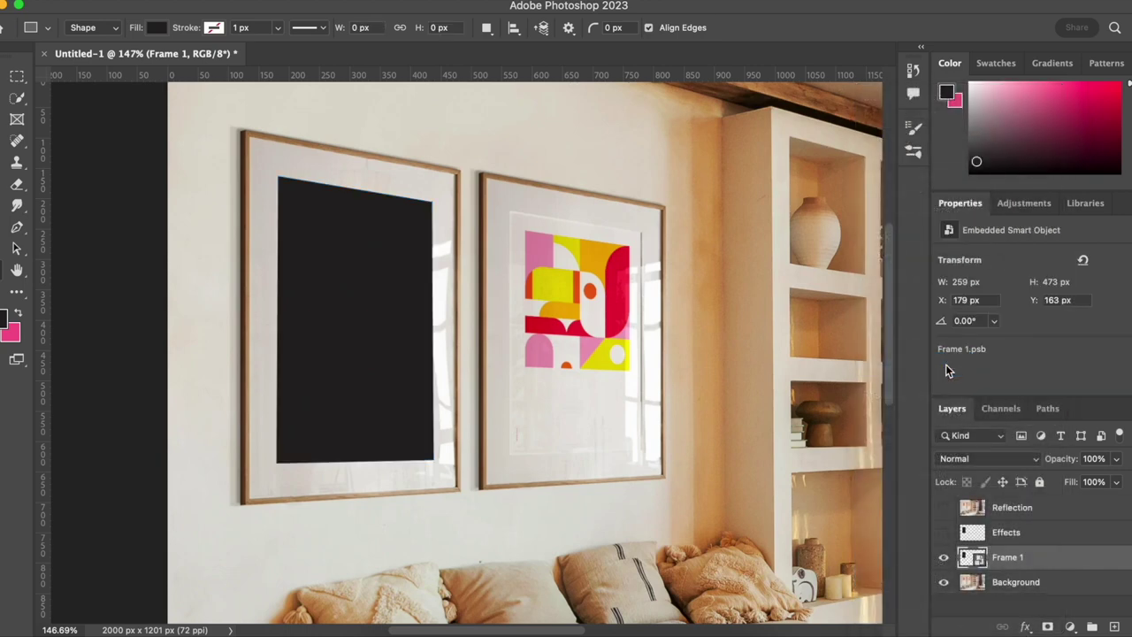
# - Open the Frame 1 smart object's contents as Frame 1.psb in its own tab
pyautogui.doubleClick(979, 564)
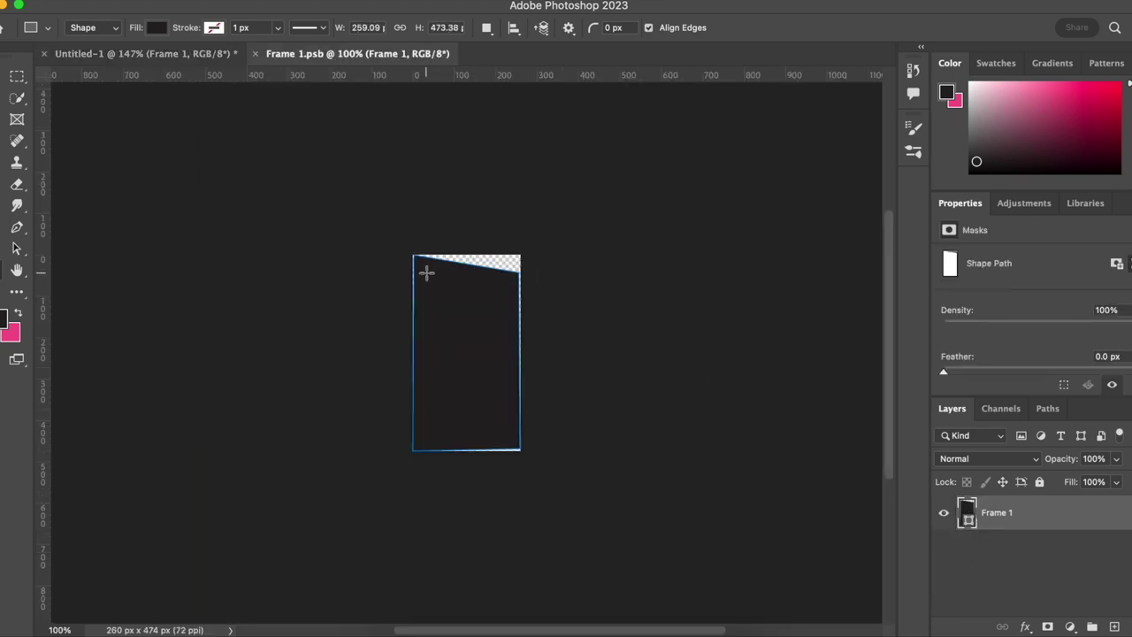
pyautogui.scroll(6, 425, 272)
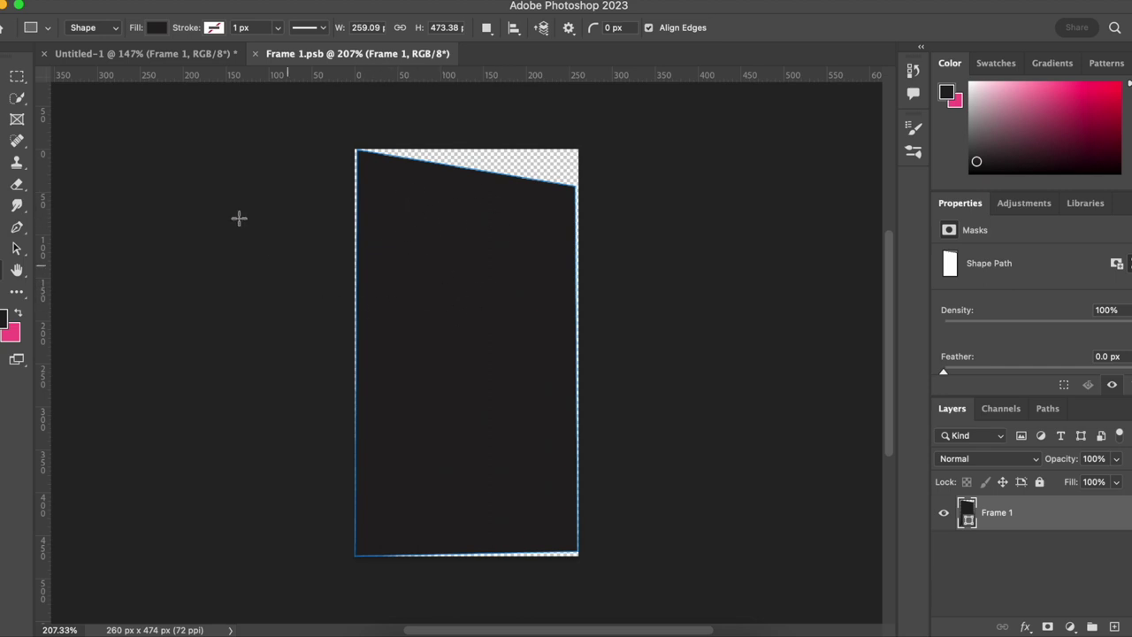
pyautogui.click(106, 1)
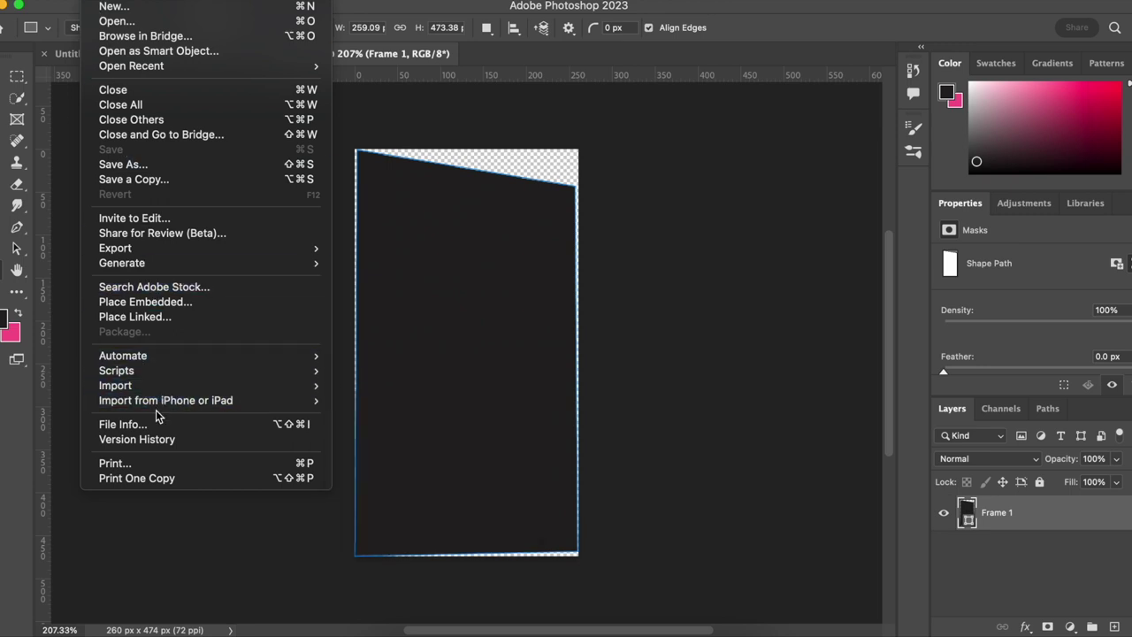
# - Place 1.jpg from the Instagram folder as an embedded layer in Frame 1.psb
pyautogui.click(167, 302)
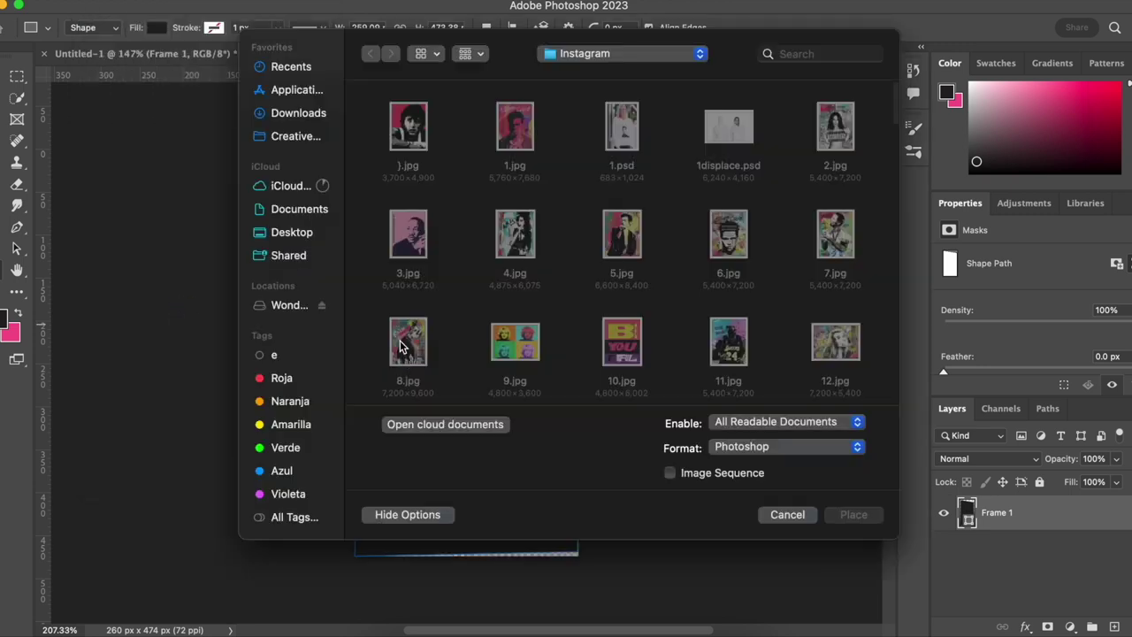
pyautogui.click(522, 235)
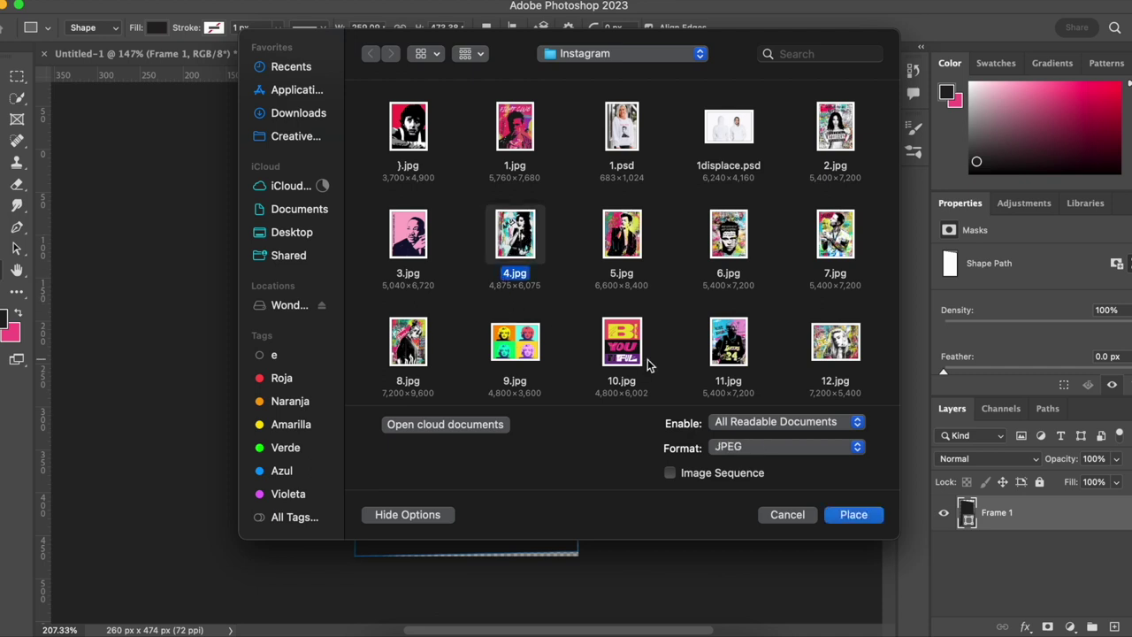
pyautogui.doubleClick(522, 121)
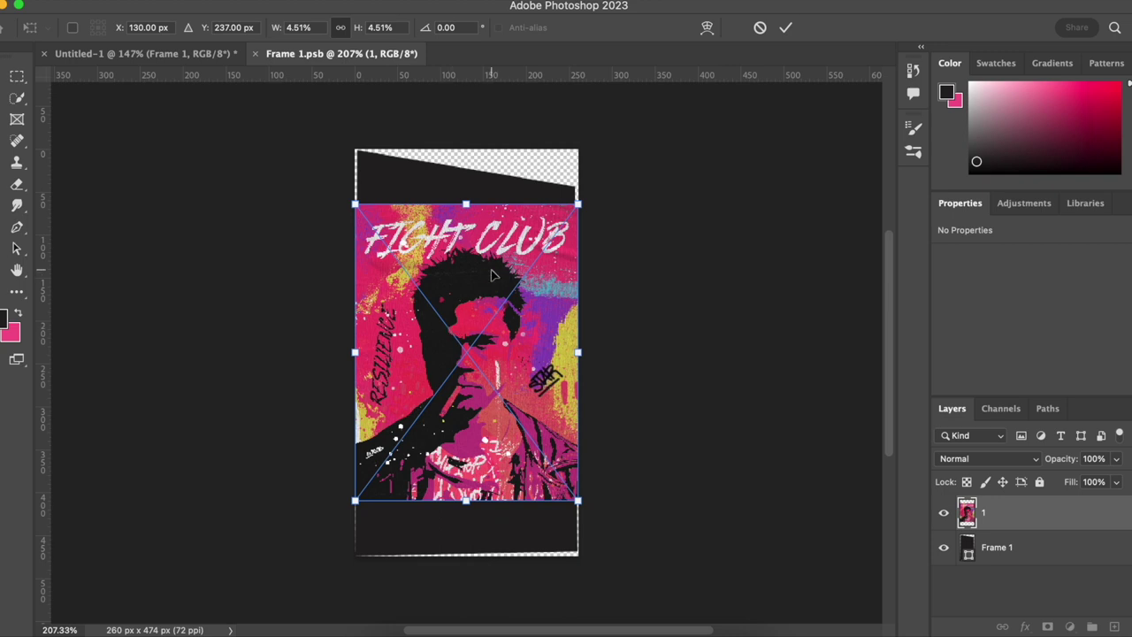
# - Commit the placed poster, then distort its four corners onto the slanted frame edges
pyautogui.press('Return')
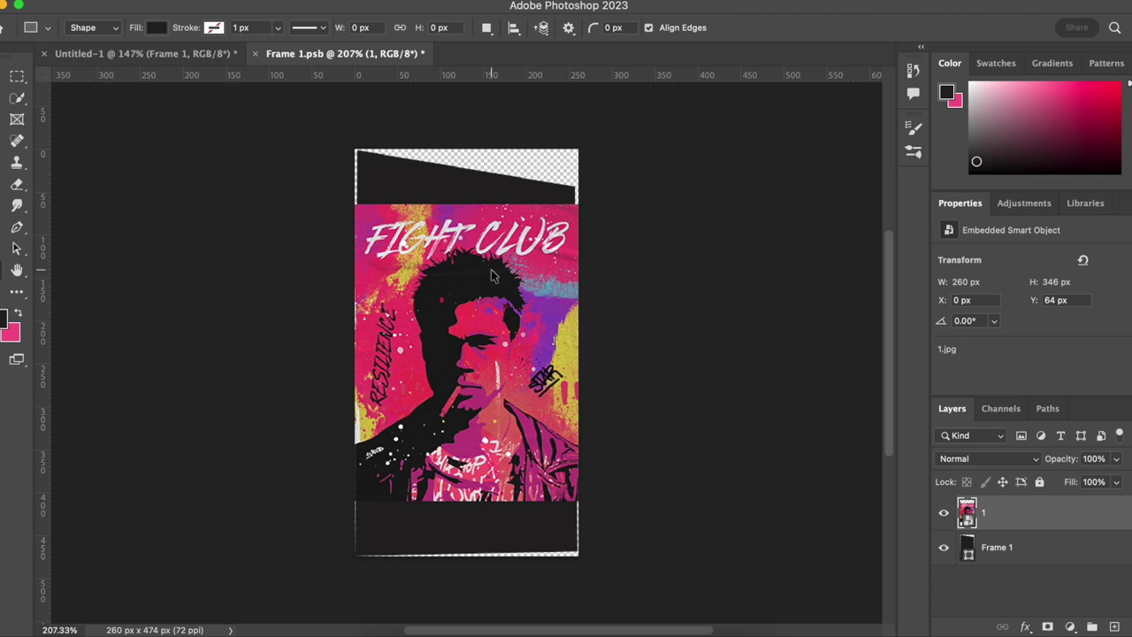
pyautogui.press('super+t')
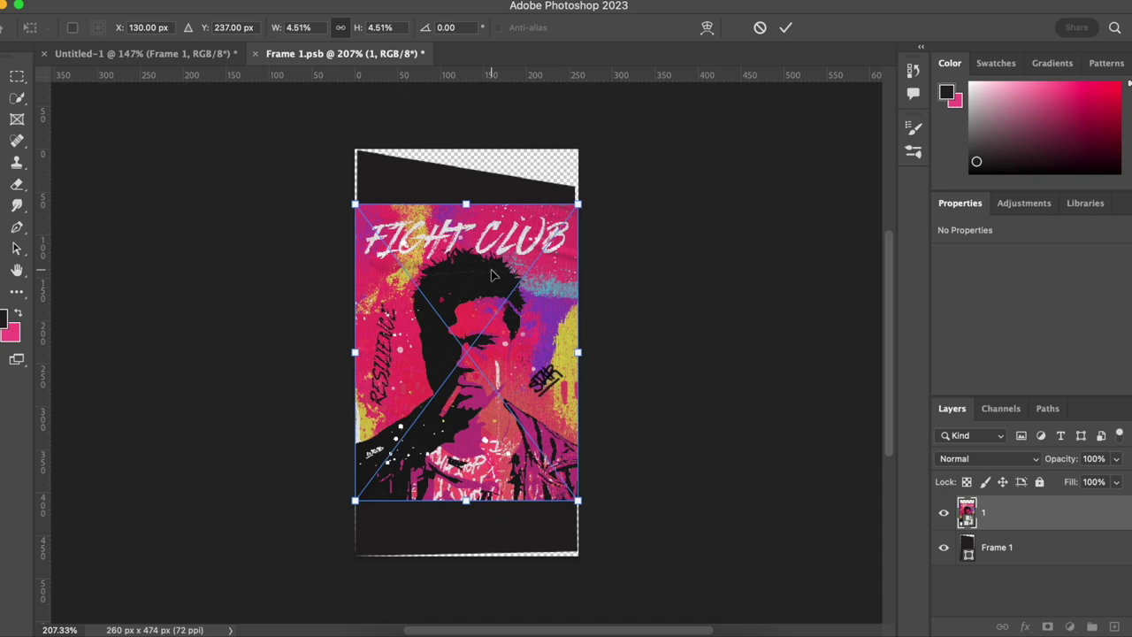
pyautogui.rightClick(492, 270)
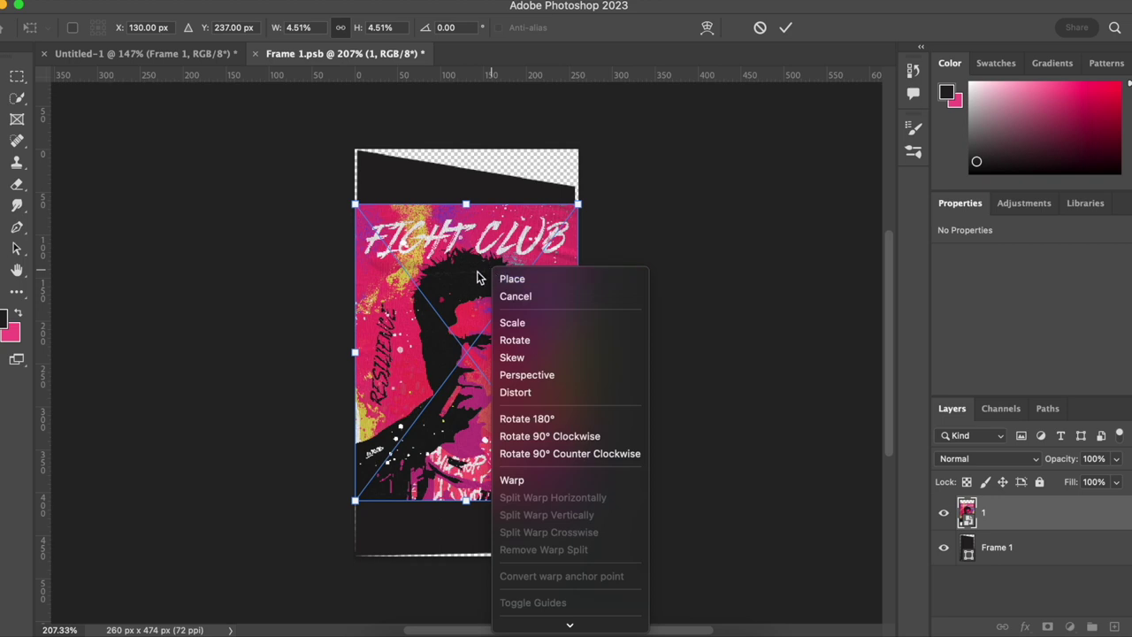
pyautogui.click(529, 393)
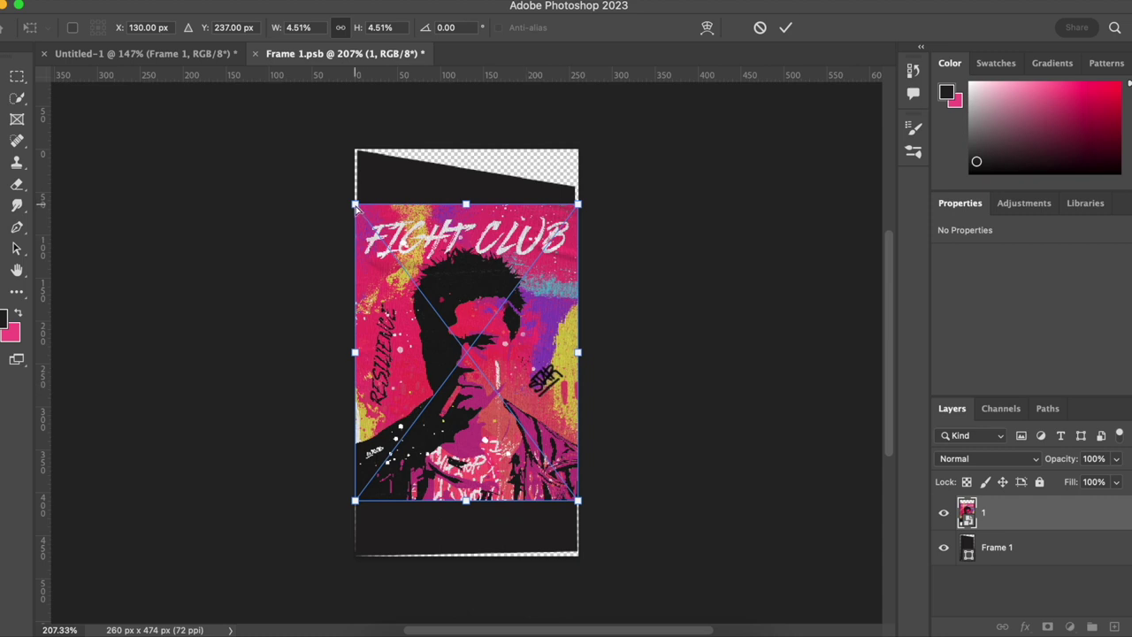
pyautogui.moveTo(355, 204); pyautogui.dragTo(358, 151)
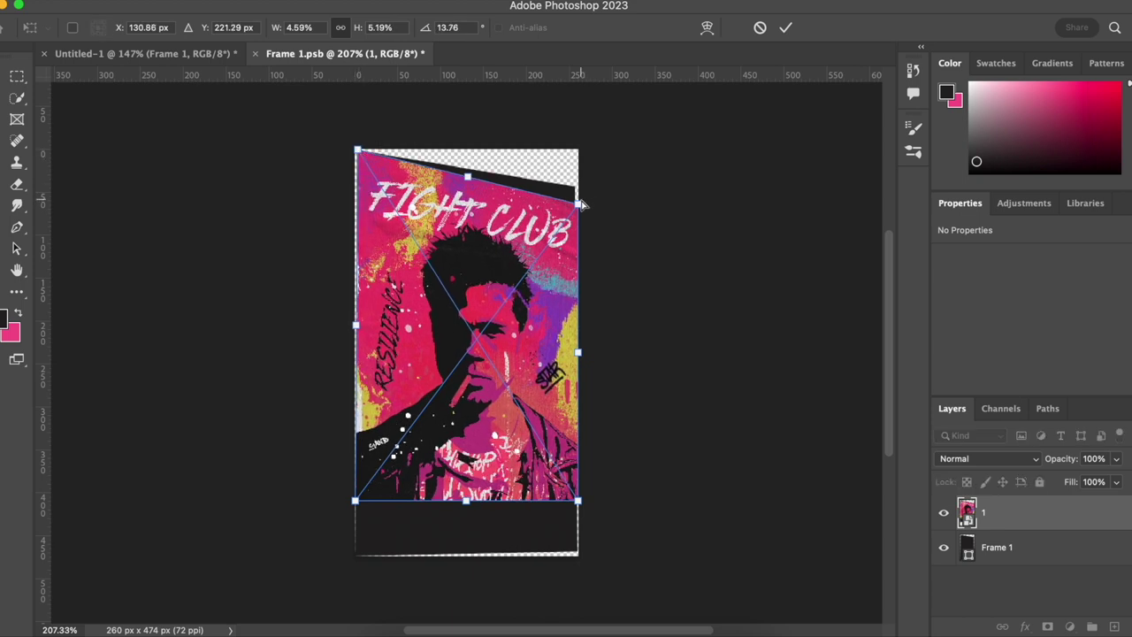
pyautogui.moveTo(580, 202); pyautogui.dragTo(578, 193)
pyautogui.moveTo(578, 501); pyautogui.dragTo(579, 552)
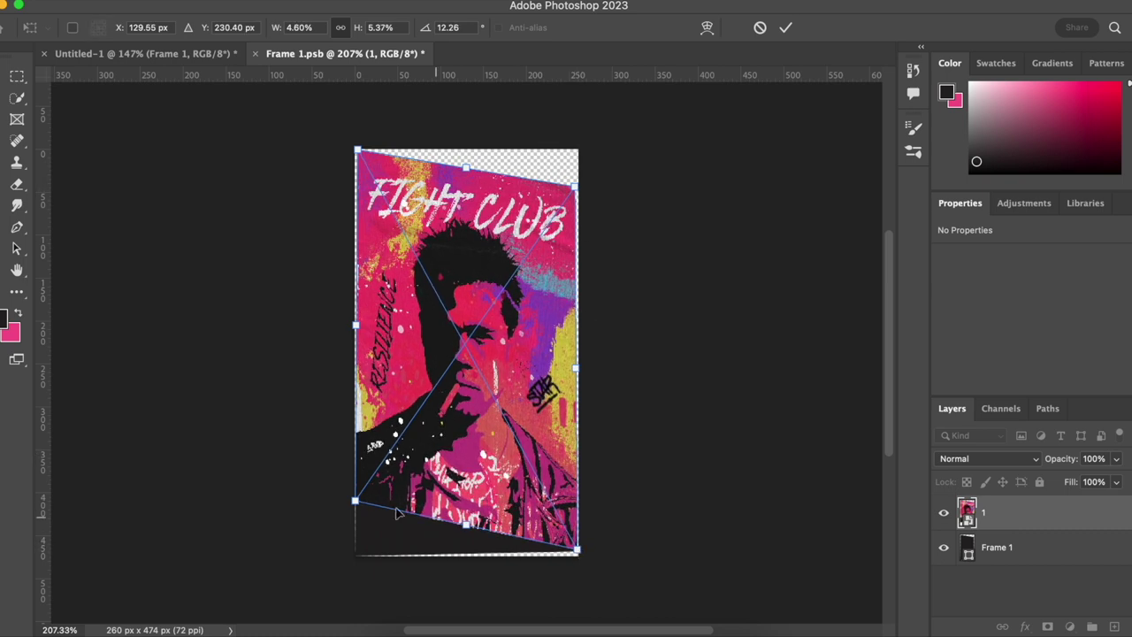
pyautogui.moveTo(354, 501); pyautogui.dragTo(356, 557)
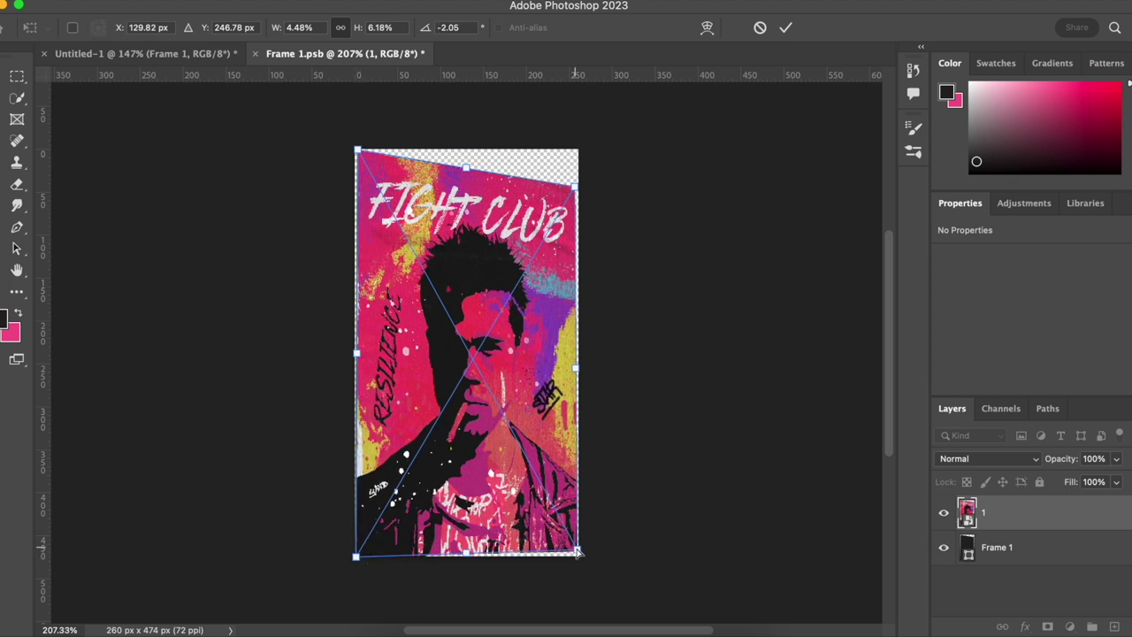
pyautogui.moveTo(580, 553); pyautogui.dragTo(580, 551)
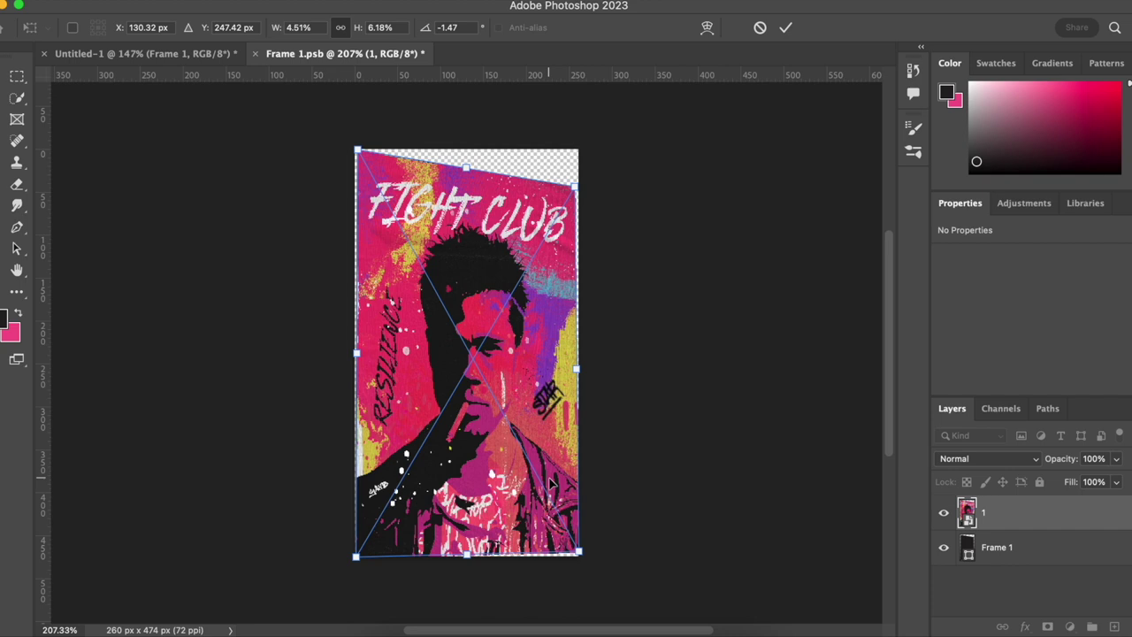
pyautogui.press('Return')
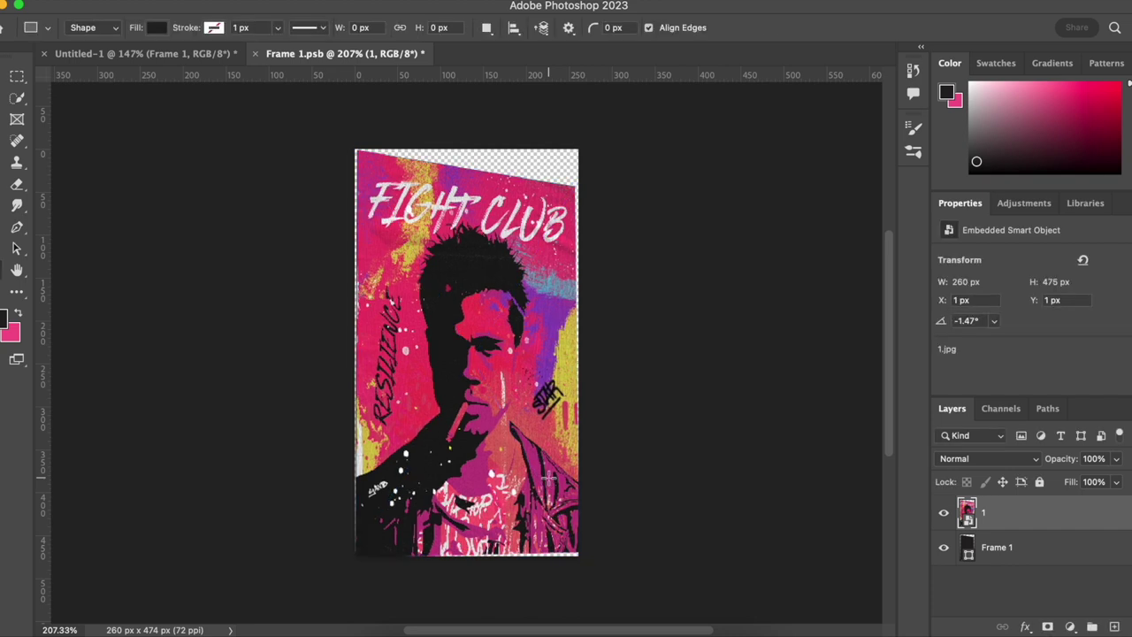
# - Save Frame 1.psb and return to the Untitled-1 living-room mockup
pyautogui.press('super+s')
pyautogui.click(126, 54)
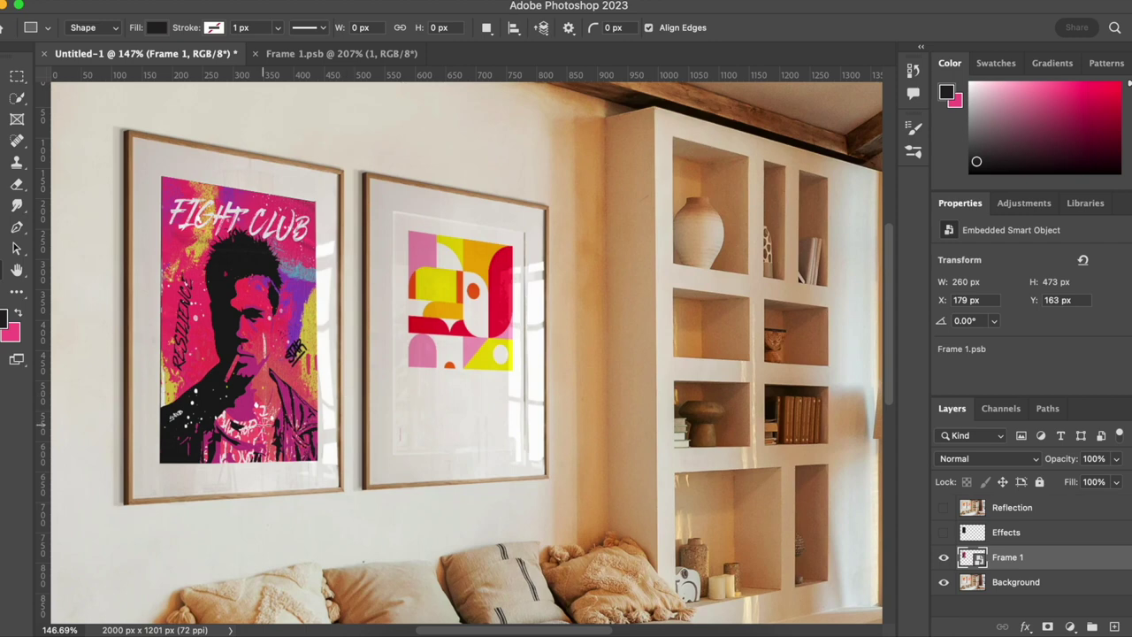
pyautogui.scroll(-3, 264, 424)
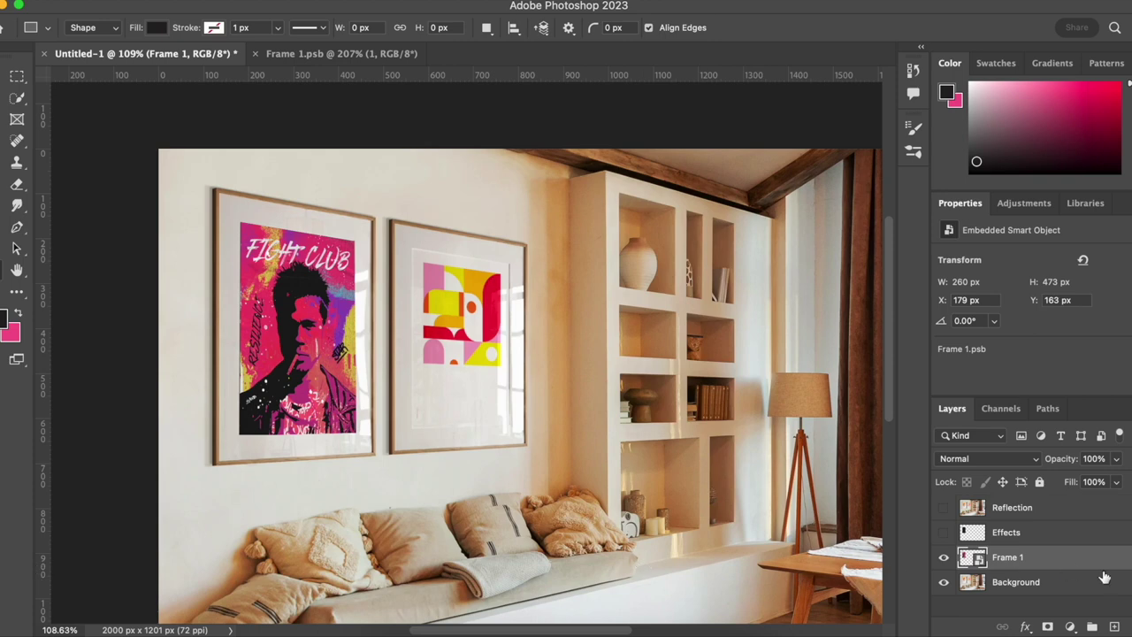
# - Make the Effects and Reflection layers visible and select Reflection
pyautogui.click(942, 533)
pyautogui.click(943, 507)
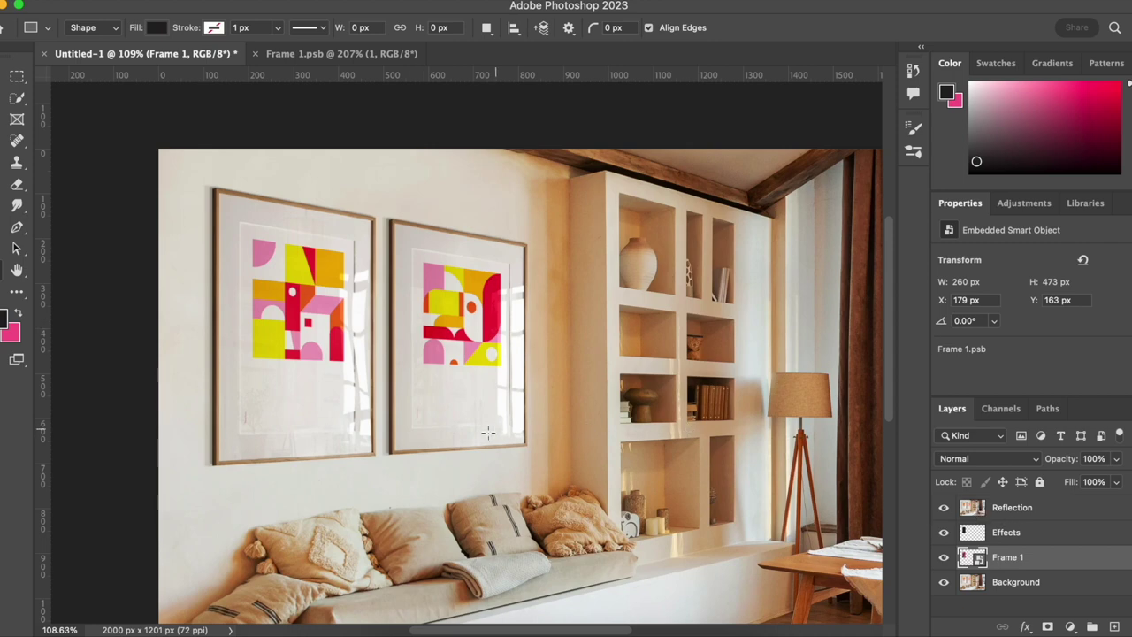
pyautogui.moveTo(464, 629); pyautogui.dragTo(546, 630)
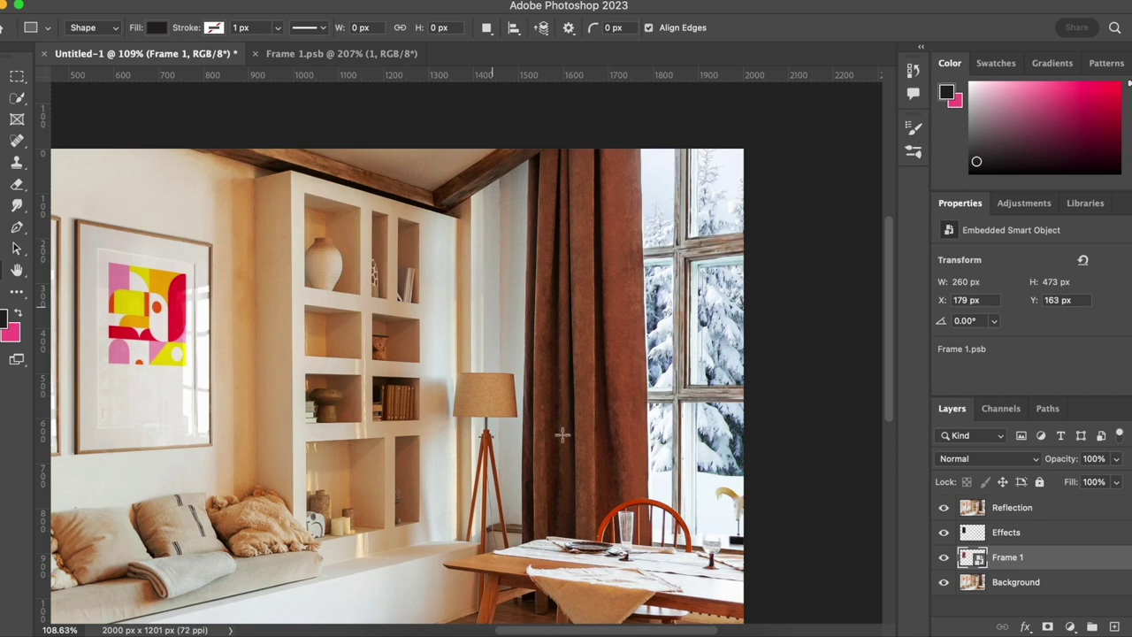
pyautogui.click(1043, 511)
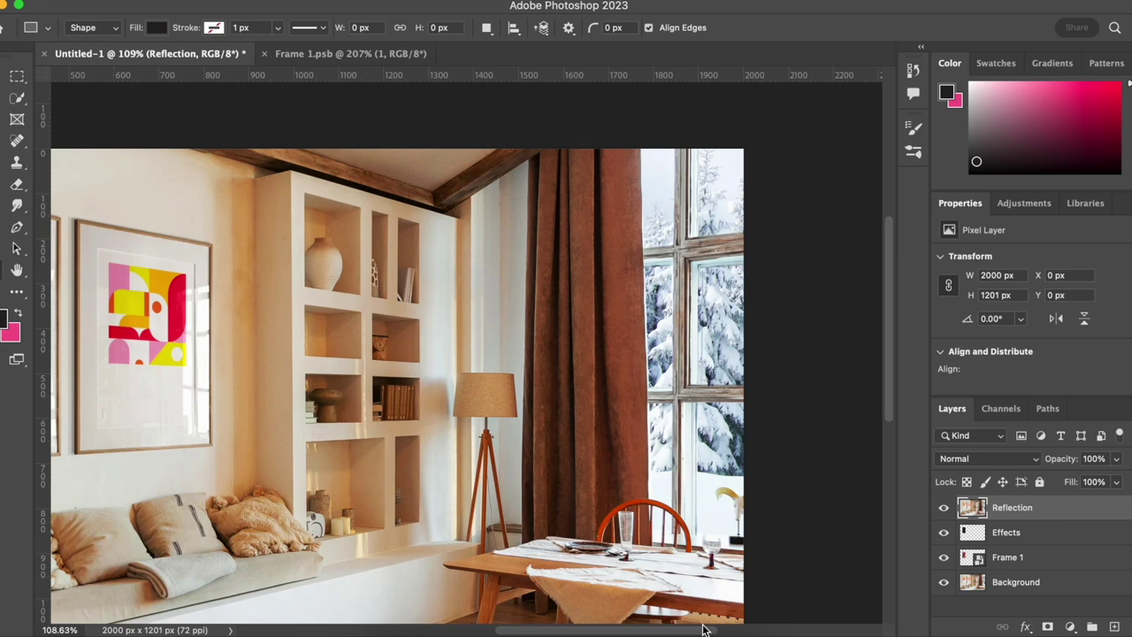
pyautogui.moveTo(703, 630); pyautogui.dragTo(690, 632)
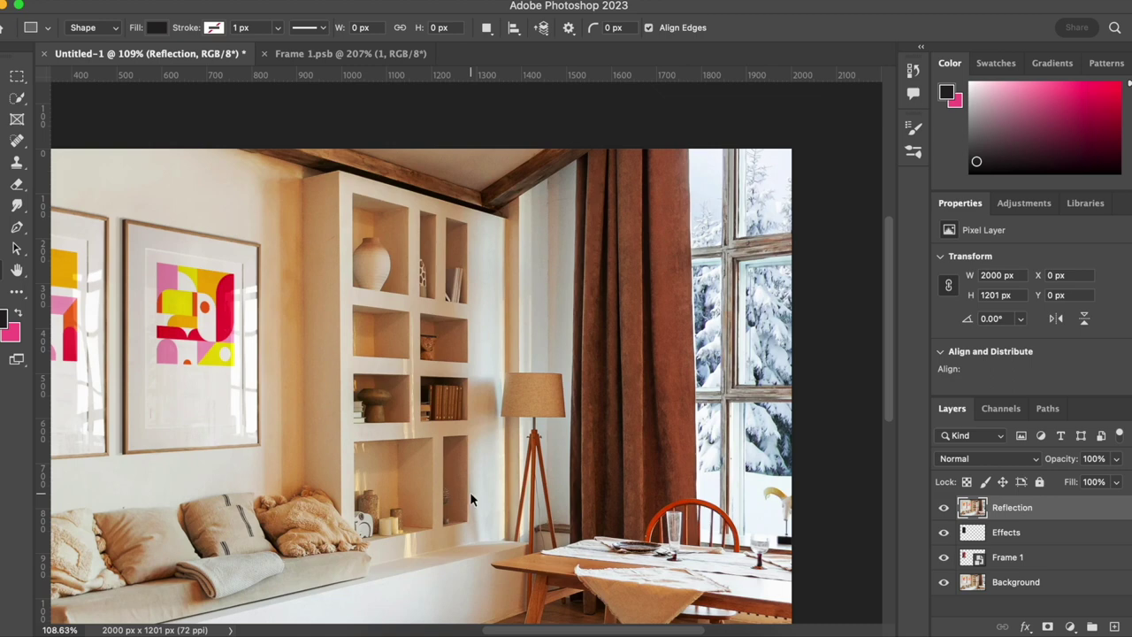
# - Move the Reflection image about 894 px to the left
pyautogui.press('super+t')
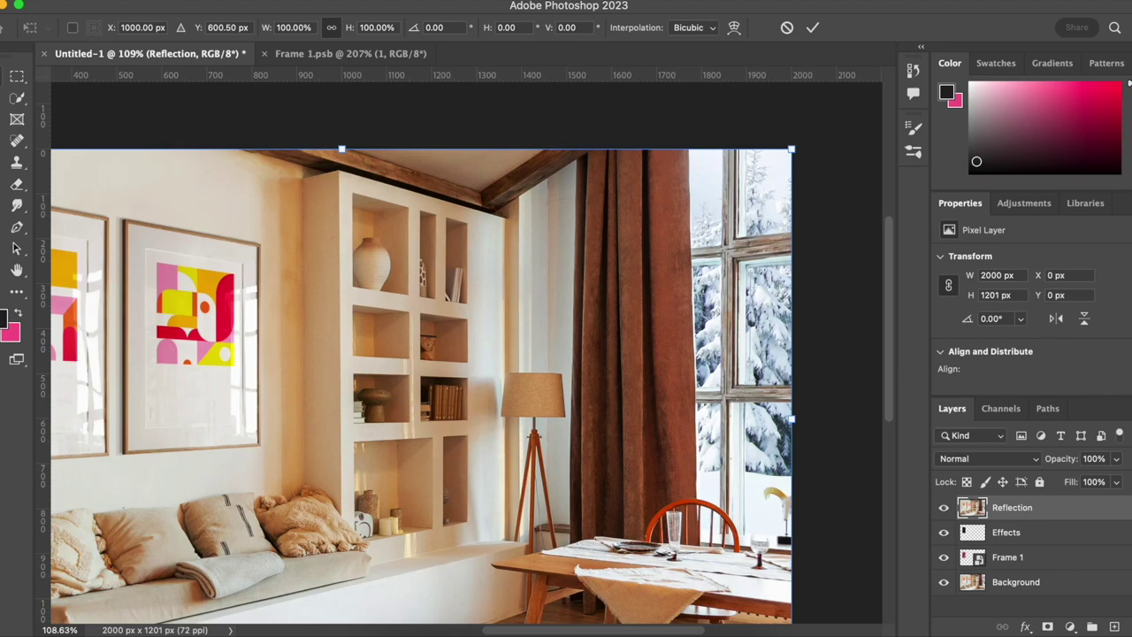
pyautogui.press('Return')
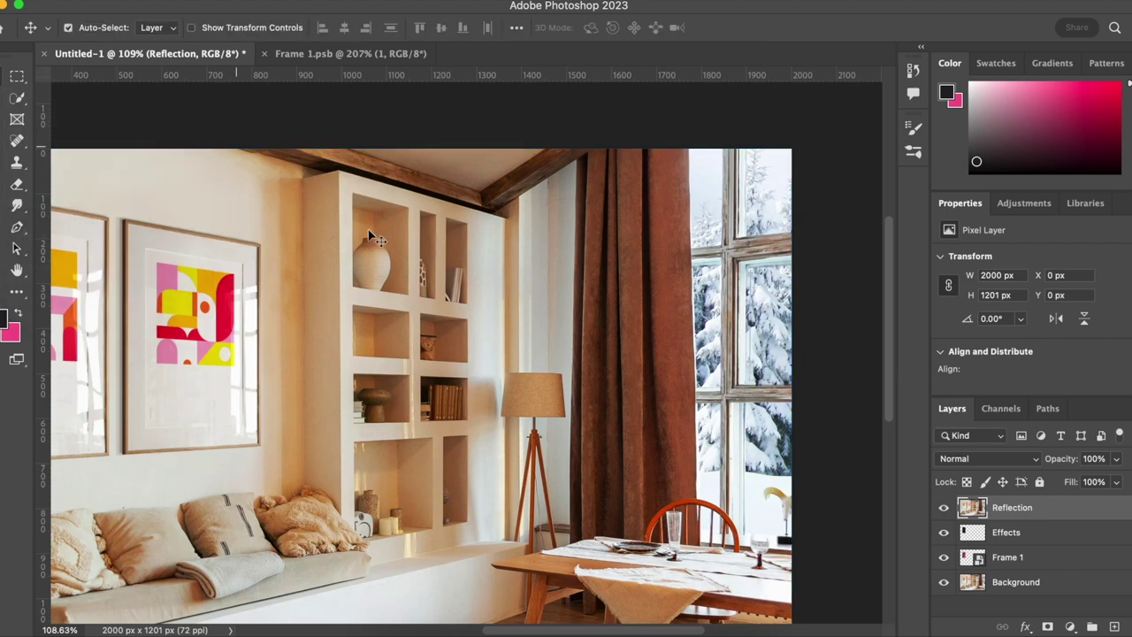
pyautogui.moveTo(613, 306); pyautogui.dragTo(439, 307)
pyautogui.scroll(-3, 438, 307)
pyautogui.moveTo(457, 347); pyautogui.dragTo(324, 349)
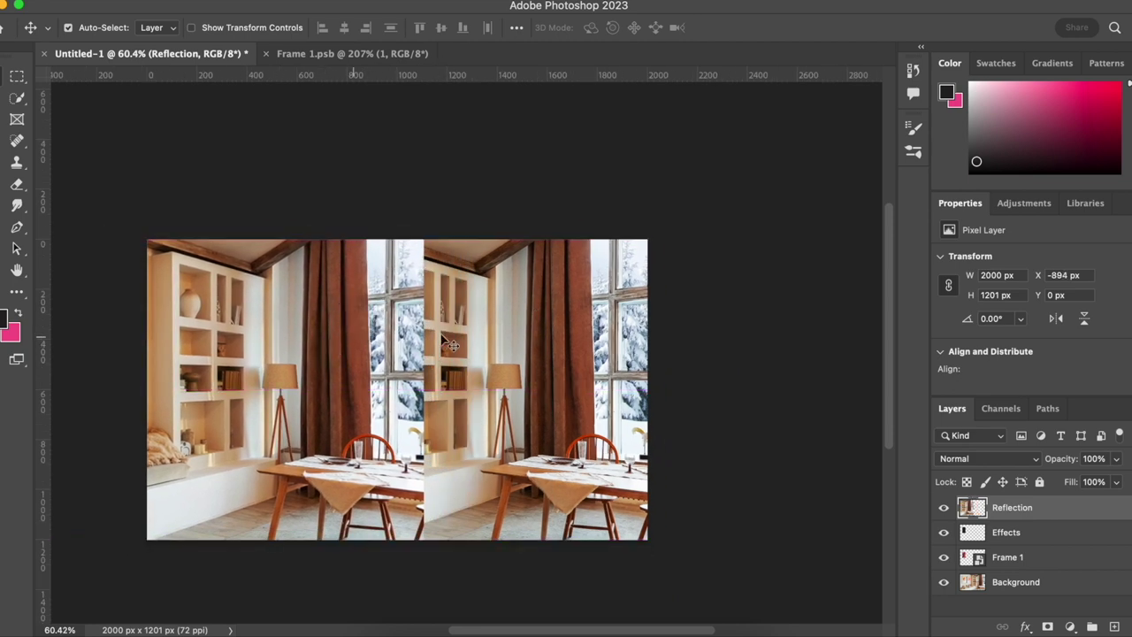
# - Clip the Reflection layer to the Effects layer with Create Clipping Mask
pyautogui.rightClick(1073, 513)
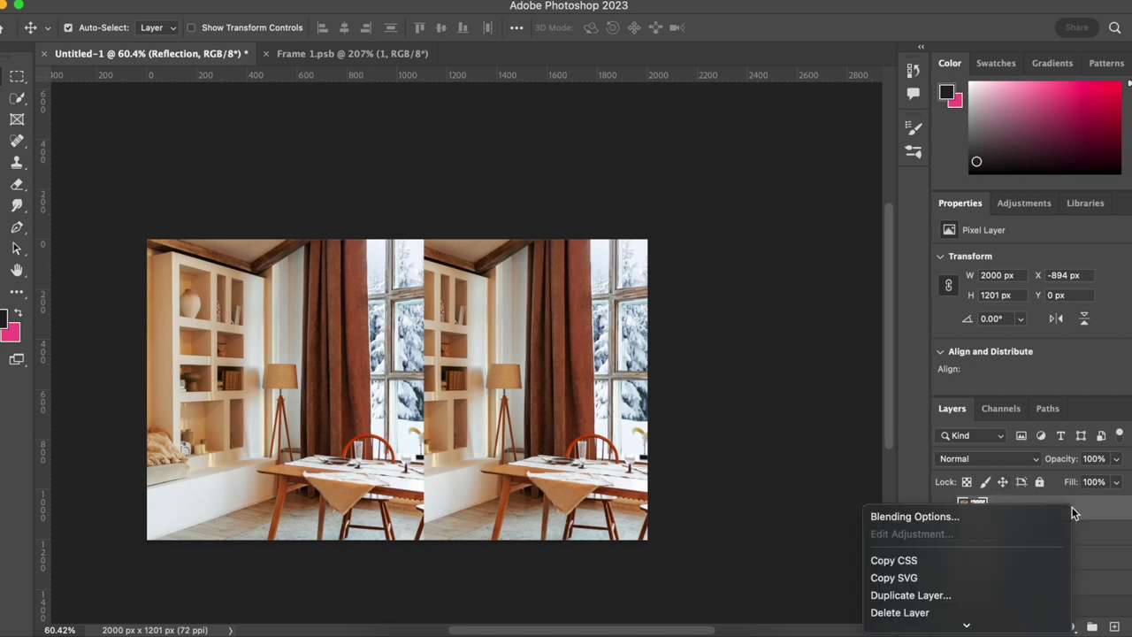
pyautogui.moveTo(1046, 634)
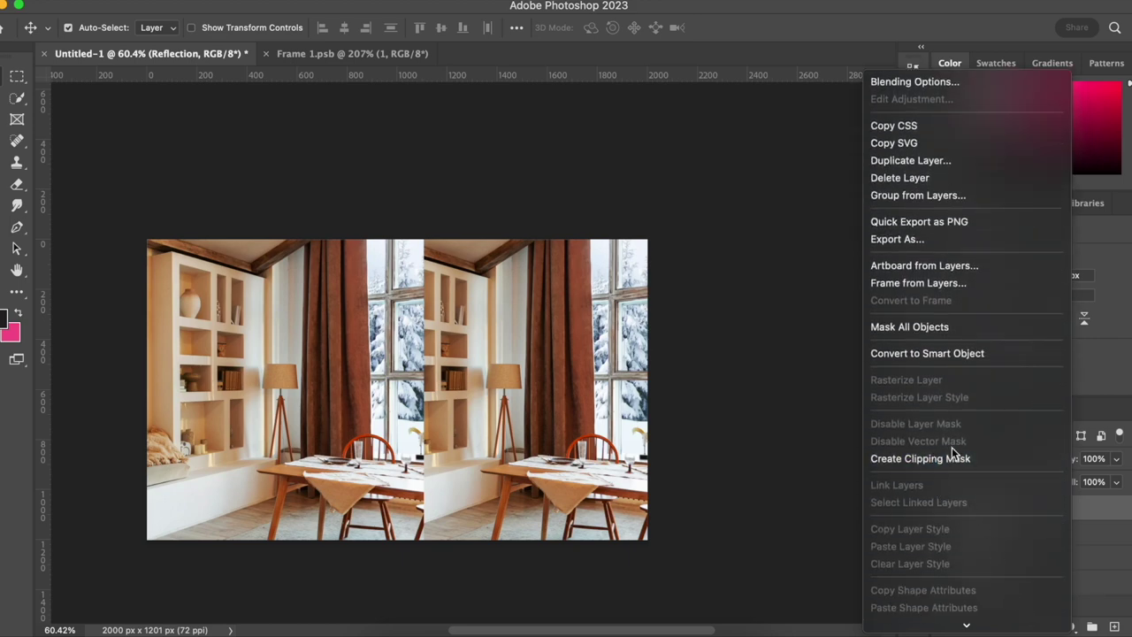
pyautogui.click(949, 457)
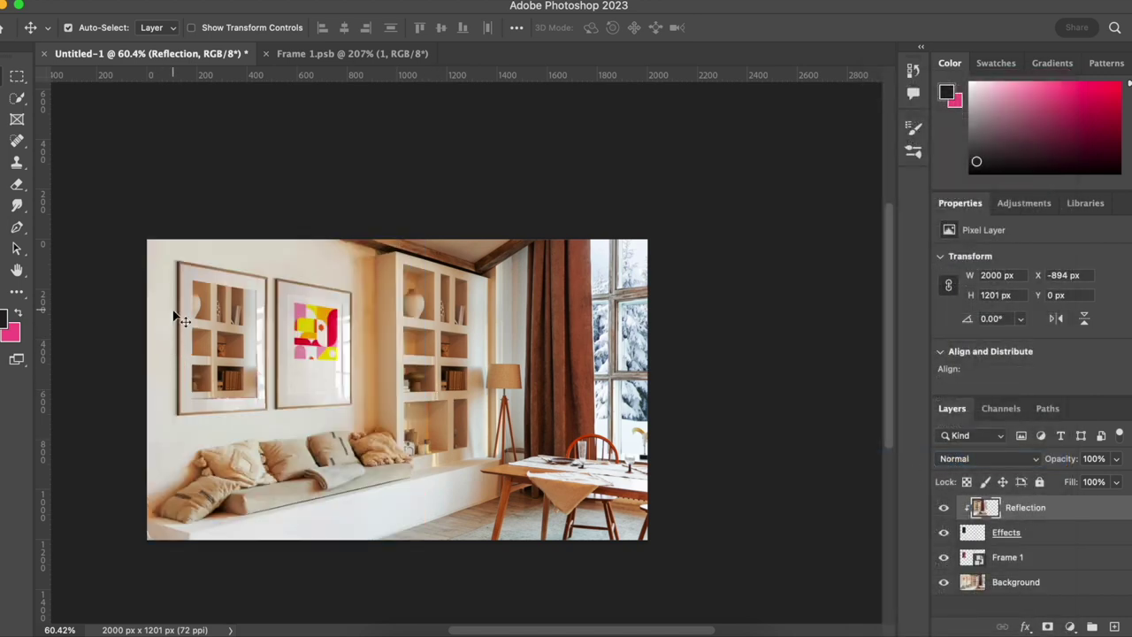
pyautogui.scroll(3, 177, 320)
# - Slide Reflection left until the snowy window shows, then merge it with Effects
pyautogui.moveTo(594, 634); pyautogui.dragTo(550, 634)
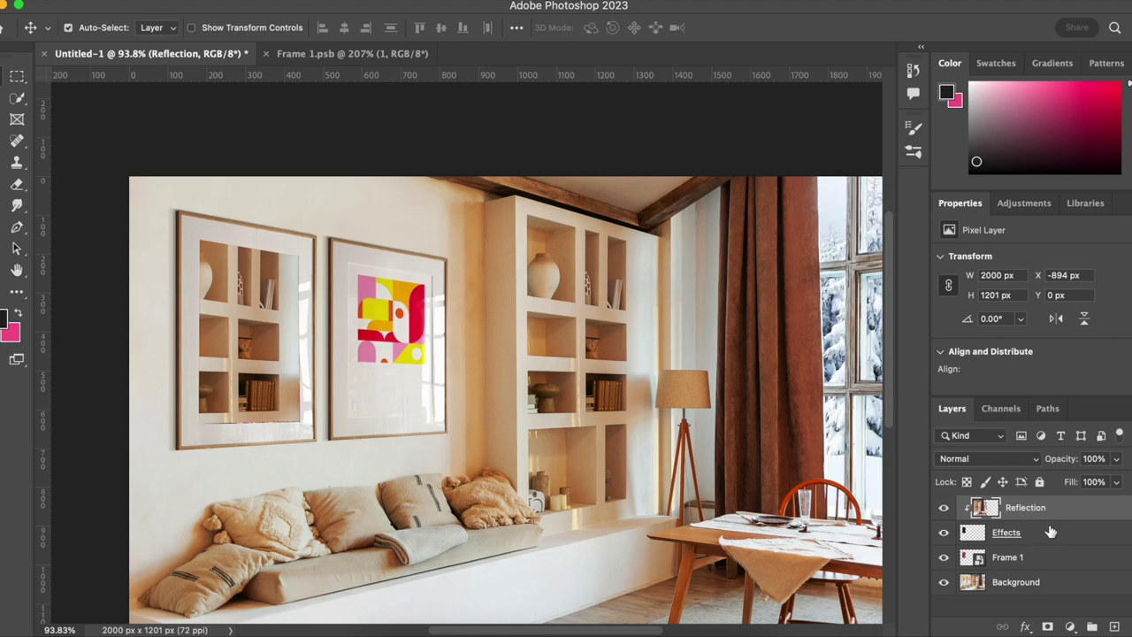
pyautogui.click(1064, 536)
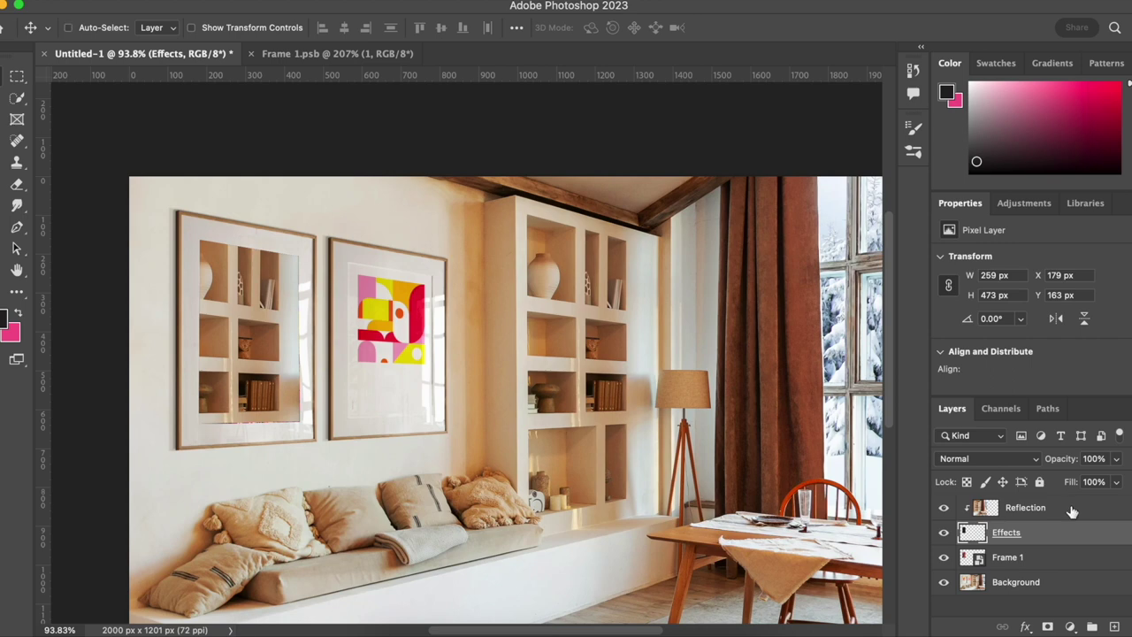
pyautogui.keyDown('super'); pyautogui.click(1072, 511); pyautogui.keyUp('super')
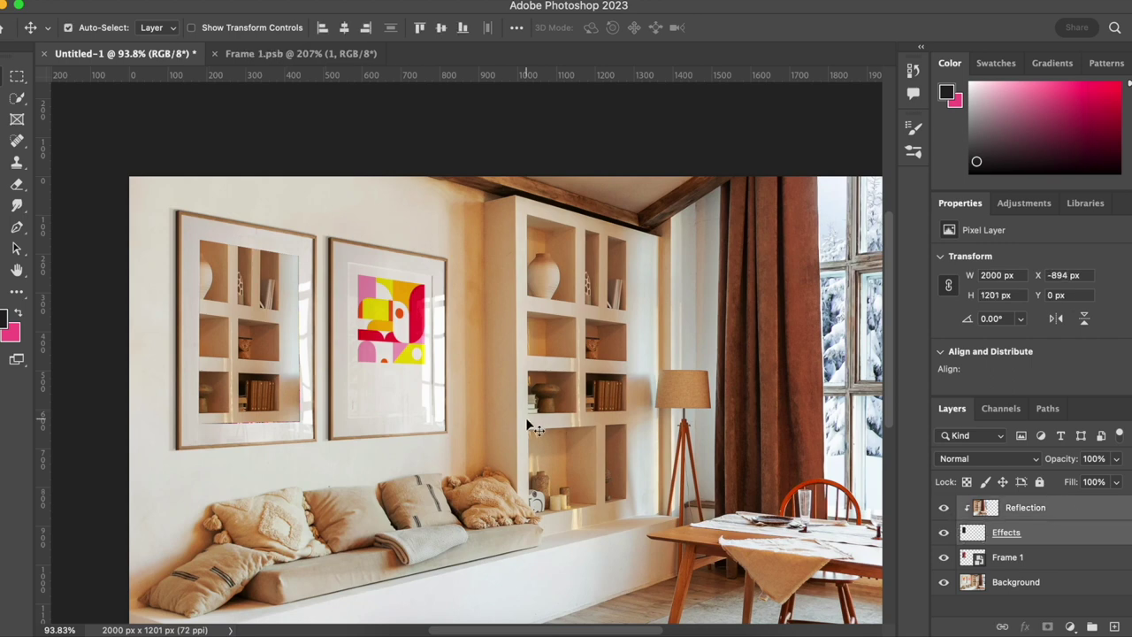
pyautogui.keyDown('super'); pyautogui.click(221, 361); pyautogui.keyUp('super')
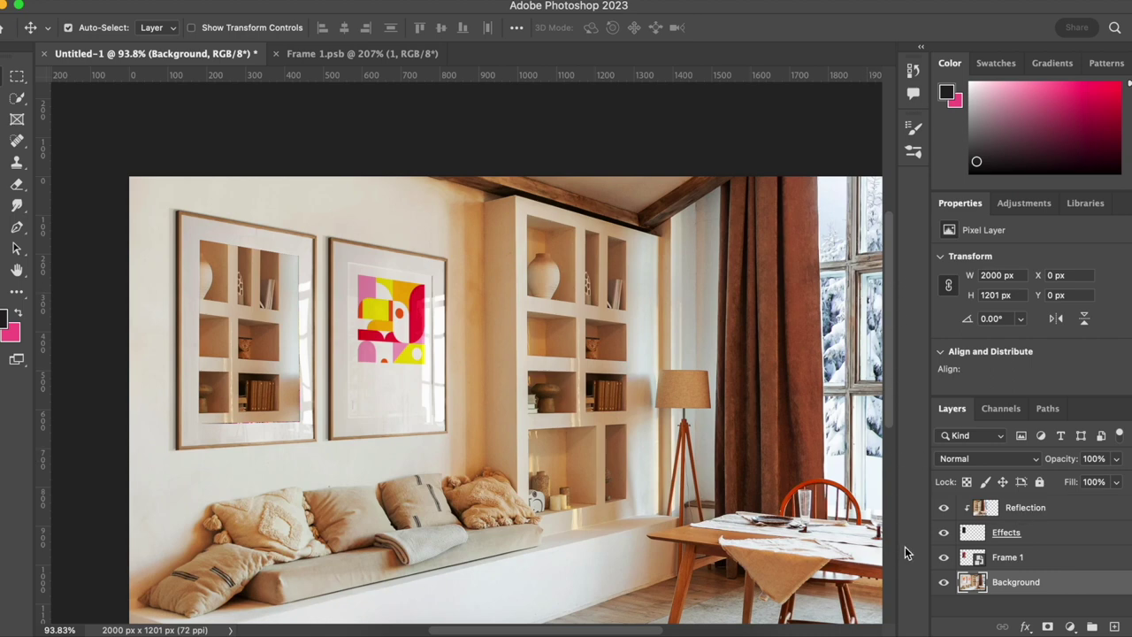
pyautogui.click(1037, 514)
pyautogui.moveTo(265, 396); pyautogui.dragTo(222, 385)
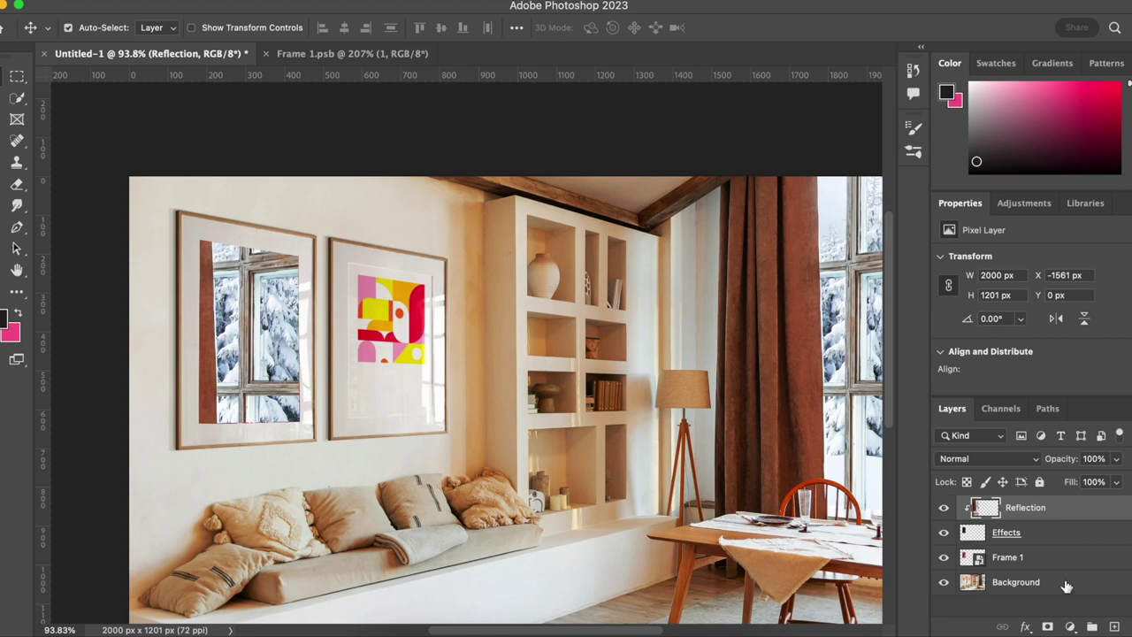
pyautogui.keyDown('shift'); pyautogui.click(1056, 538); pyautogui.keyUp('shift')
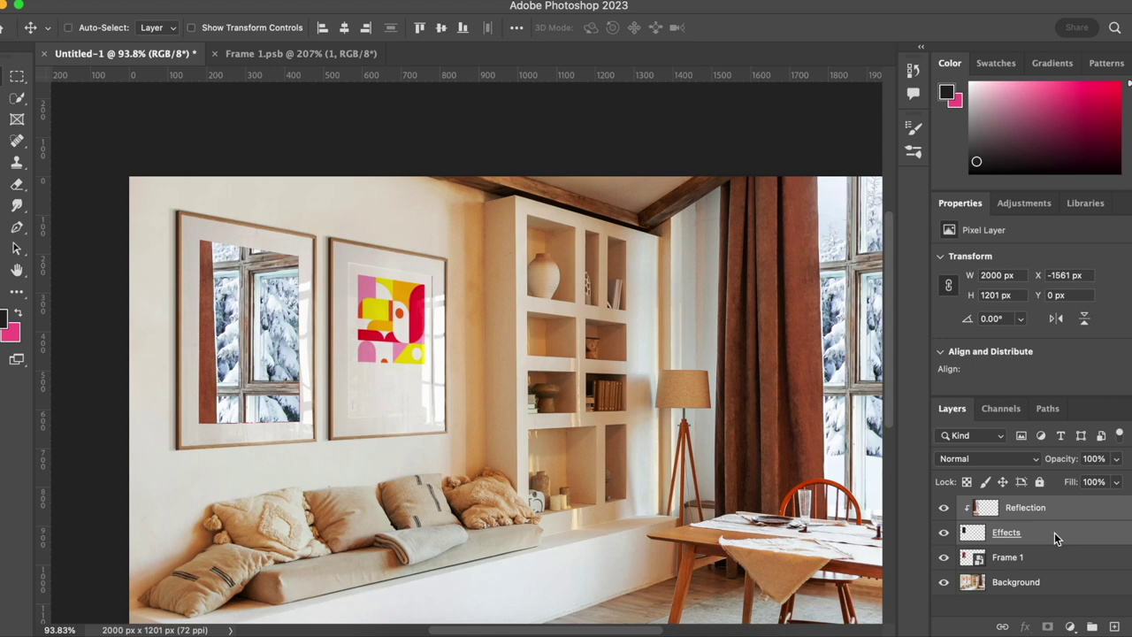
pyautogui.press('super+e')
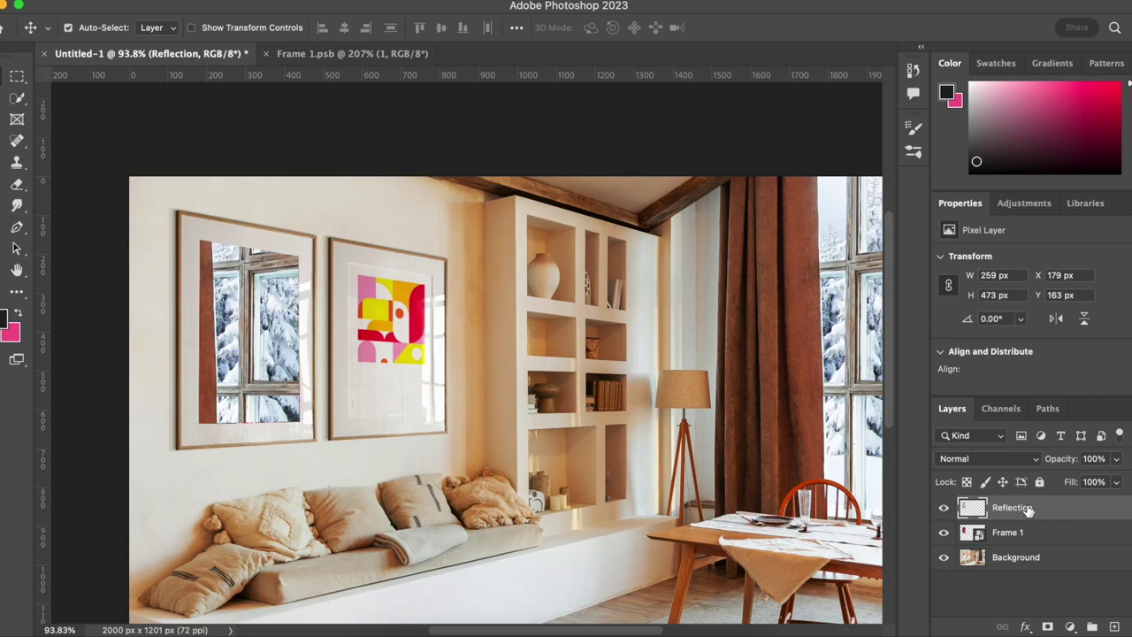
# - Duplicate the merged layer and rename the two layers Softlight and Screen
pyautogui.press('super+j')
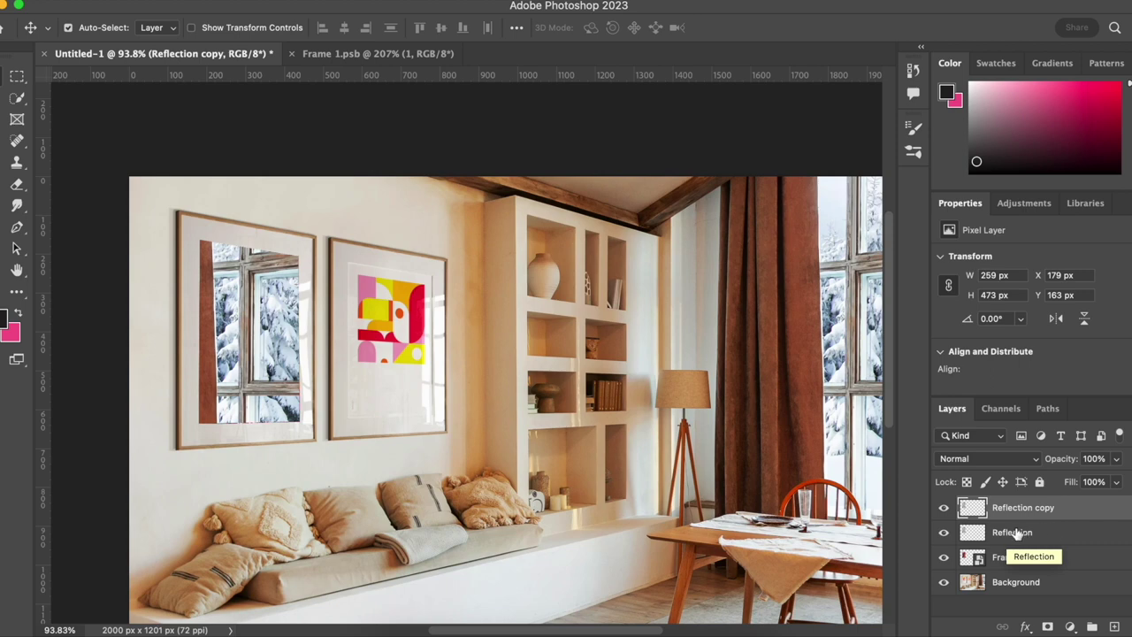
pyautogui.click(1014, 534)
pyautogui.doubleClick(1013, 534)
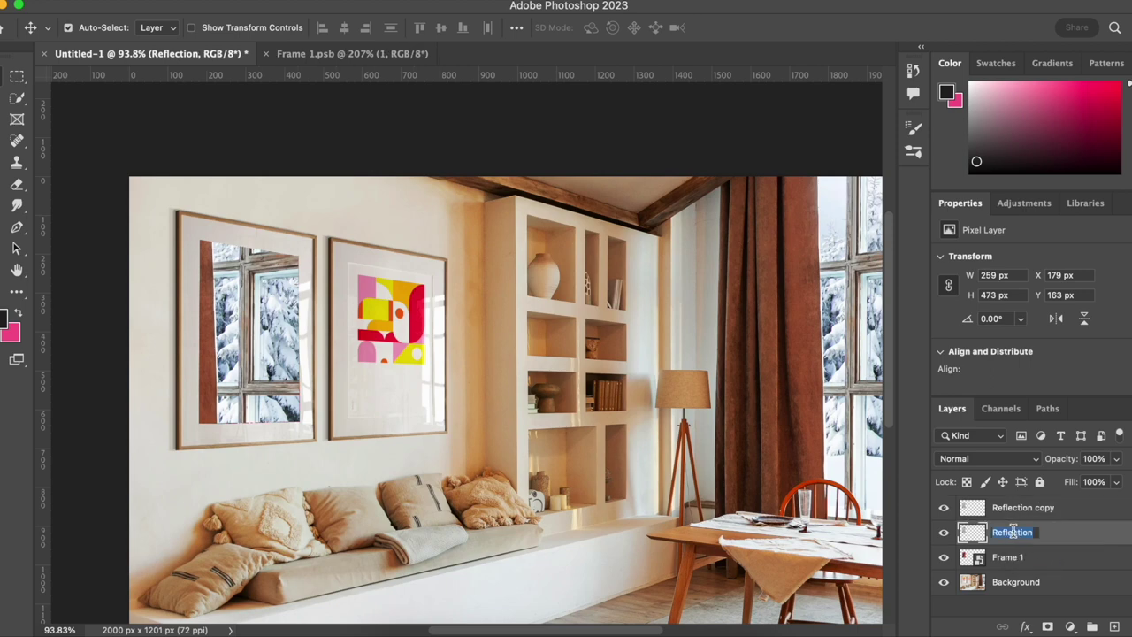
pyautogui.write('Softlight')
pyautogui.doubleClick(1030, 510)
pyautogui.write('Screen')
pyautogui.press('Return')
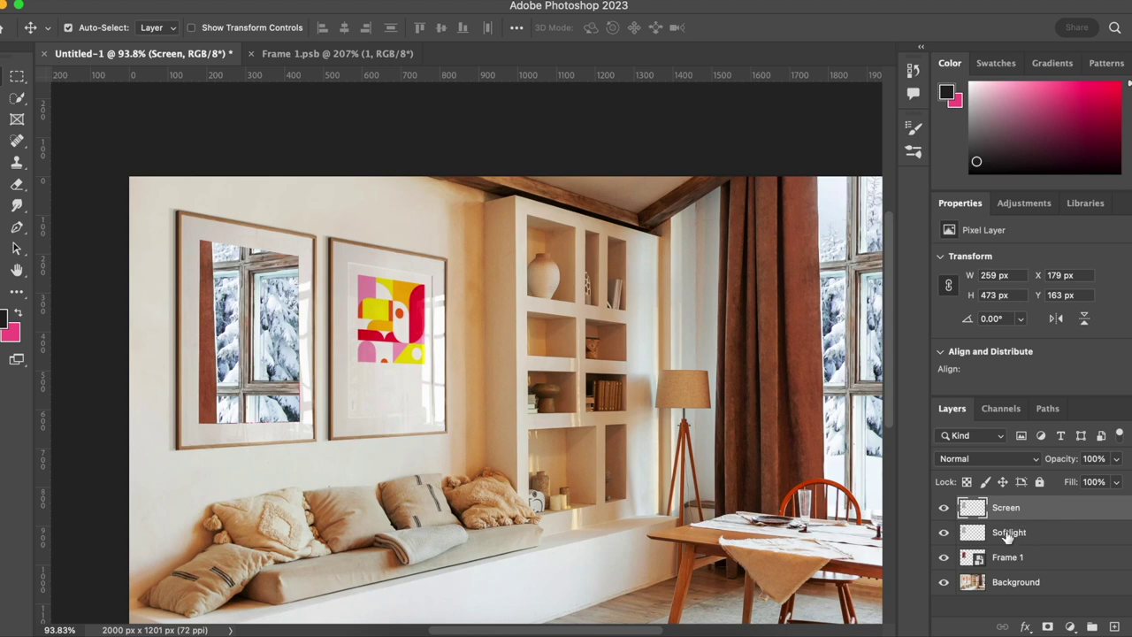
# - Set the Softlight layer to Soft Light blend mode and lower its opacity
pyautogui.click(1040, 533)
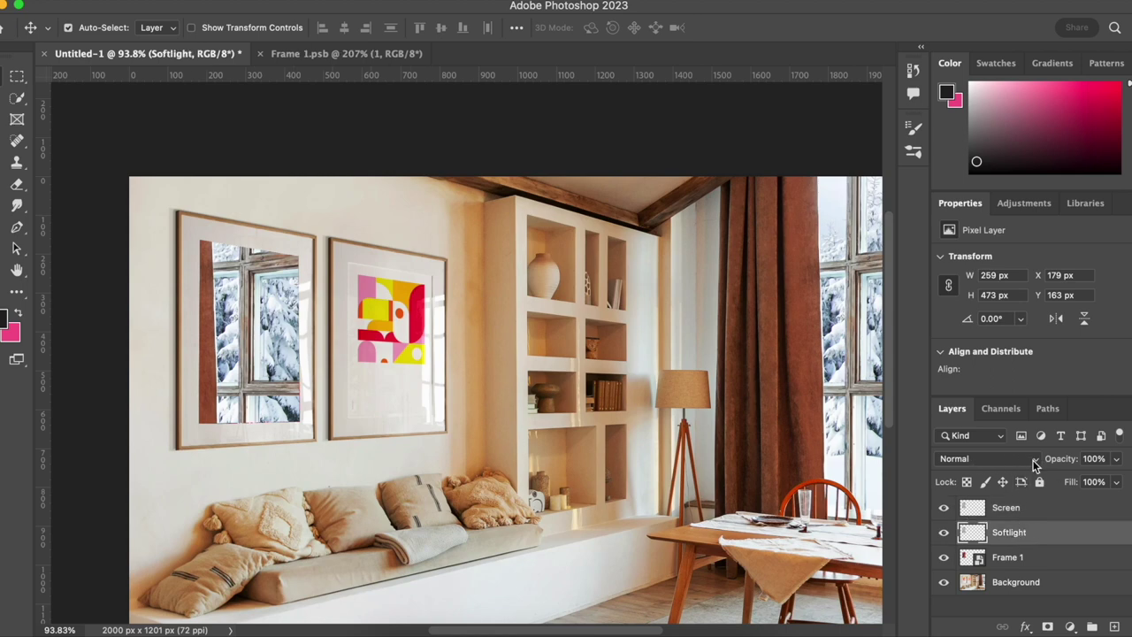
pyautogui.click(1034, 462)
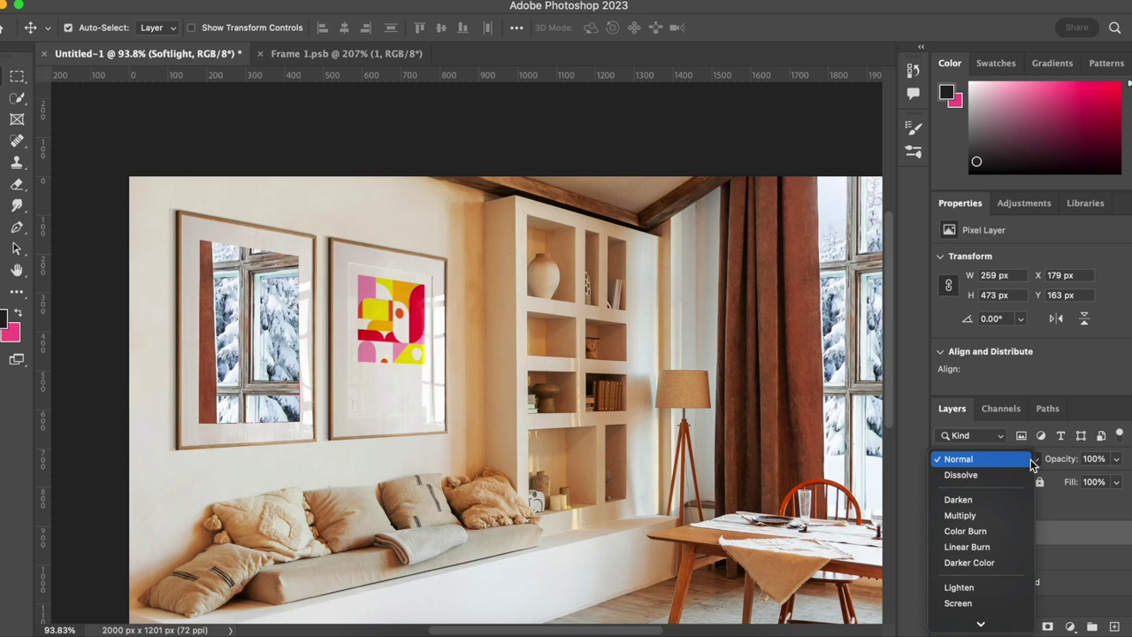
pyautogui.moveTo(999, 615)
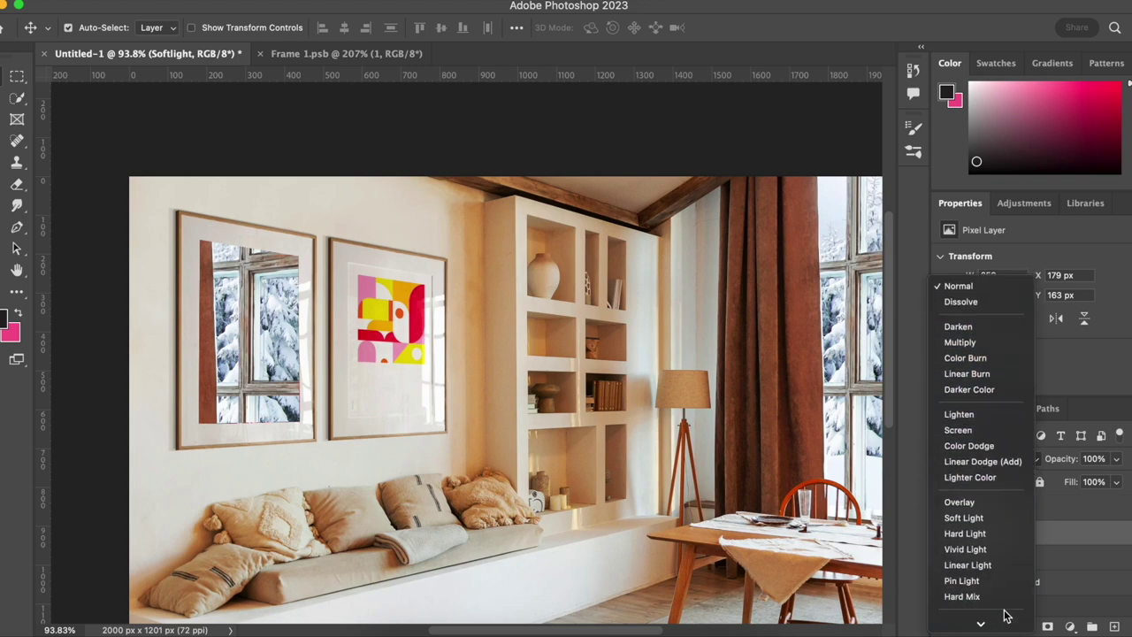
pyautogui.click(984, 519)
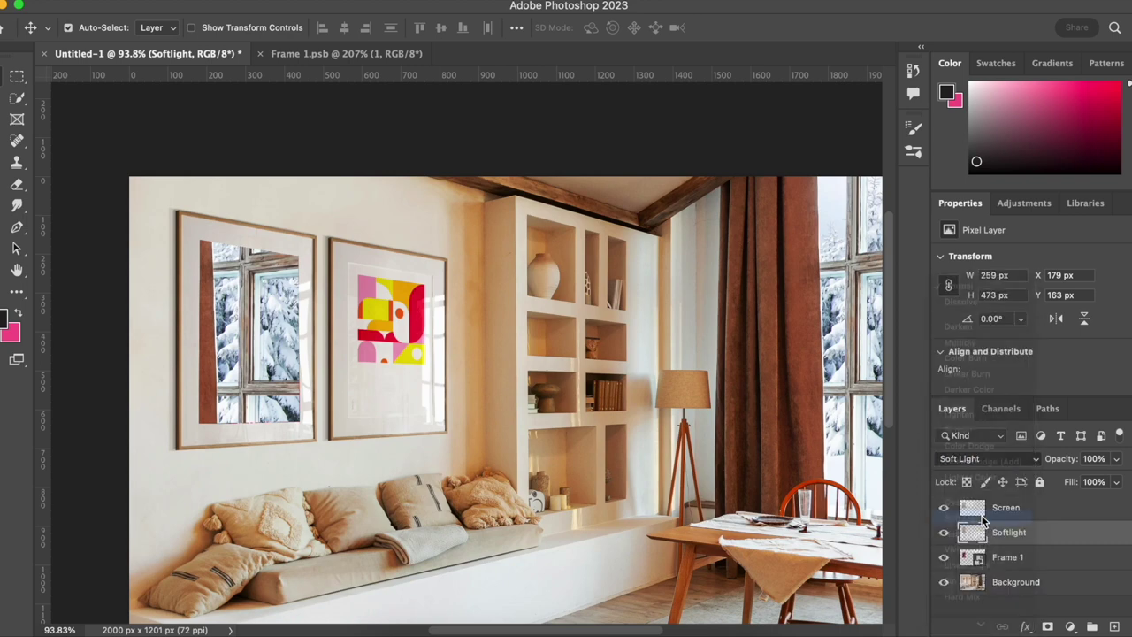
pyautogui.click(1116, 458)
pyautogui.moveTo(1120, 480); pyautogui.dragTo(1087, 480)
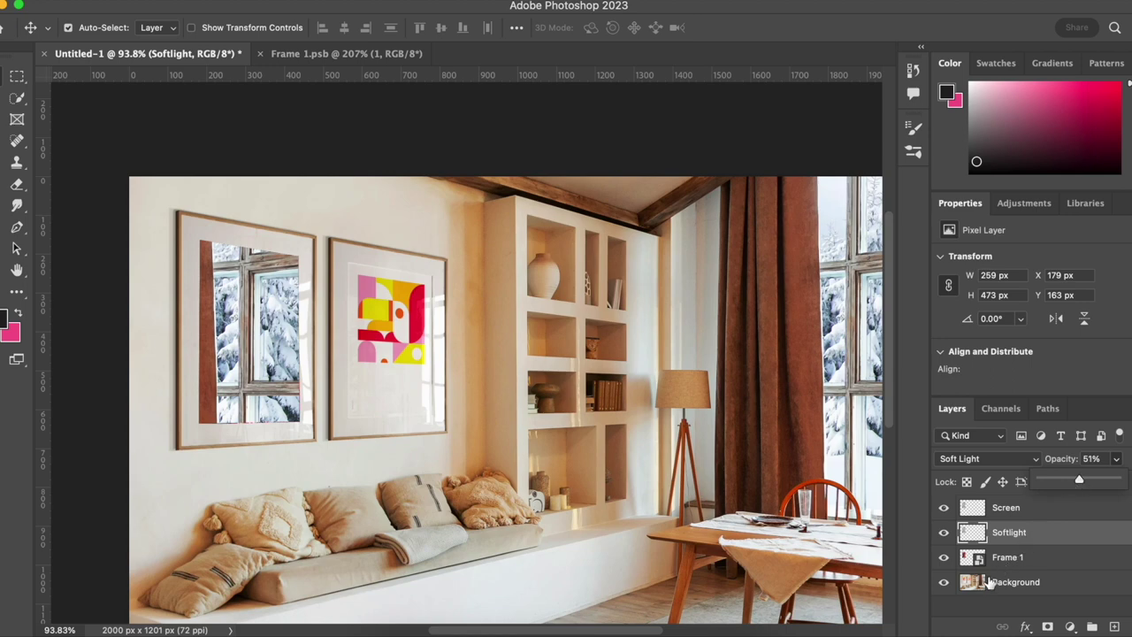
pyautogui.click(1039, 512)
# - Set the Screen layer to Screen blend mode and make it much more transparent
pyautogui.click(1040, 512)
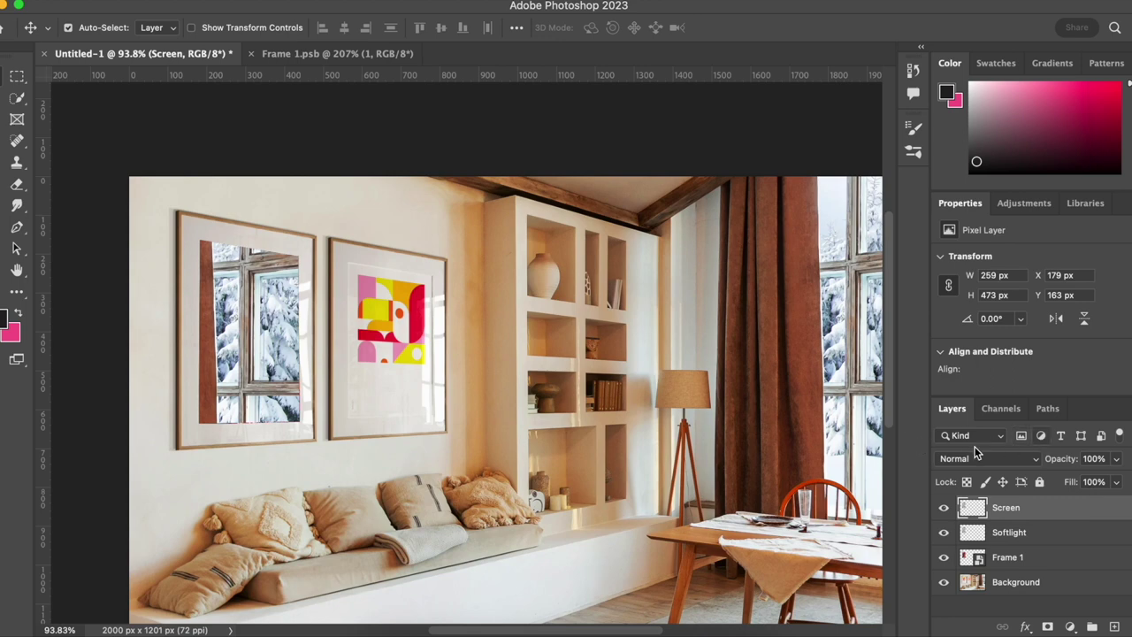
pyautogui.click(994, 457)
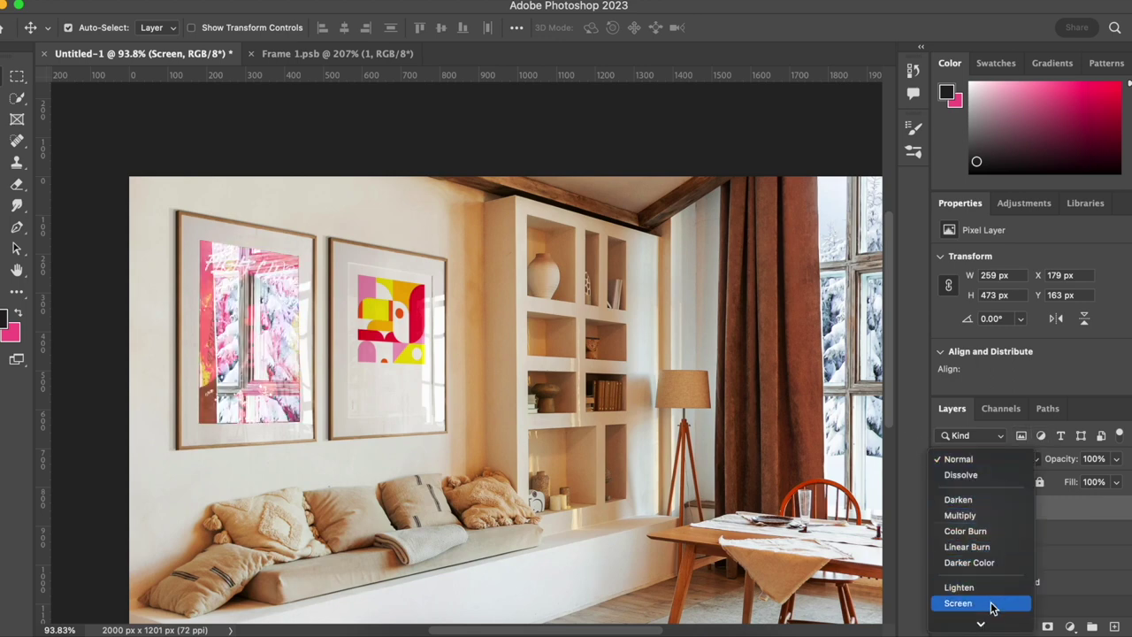
pyautogui.scroll(-4, 992, 607)
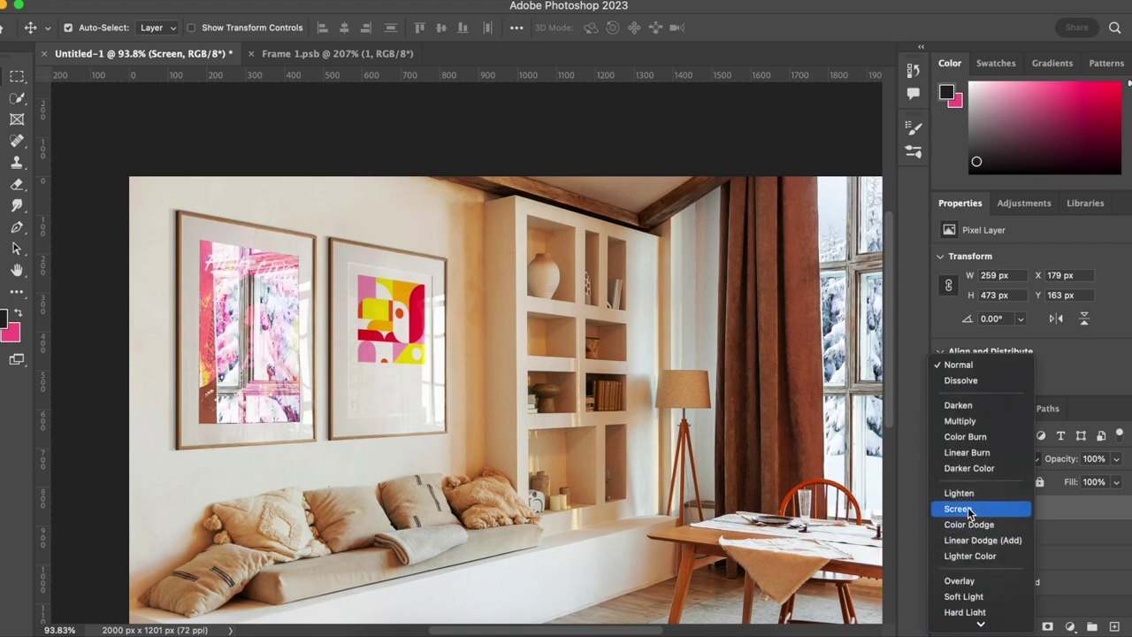
pyautogui.click(982, 511)
pyautogui.click(1118, 462)
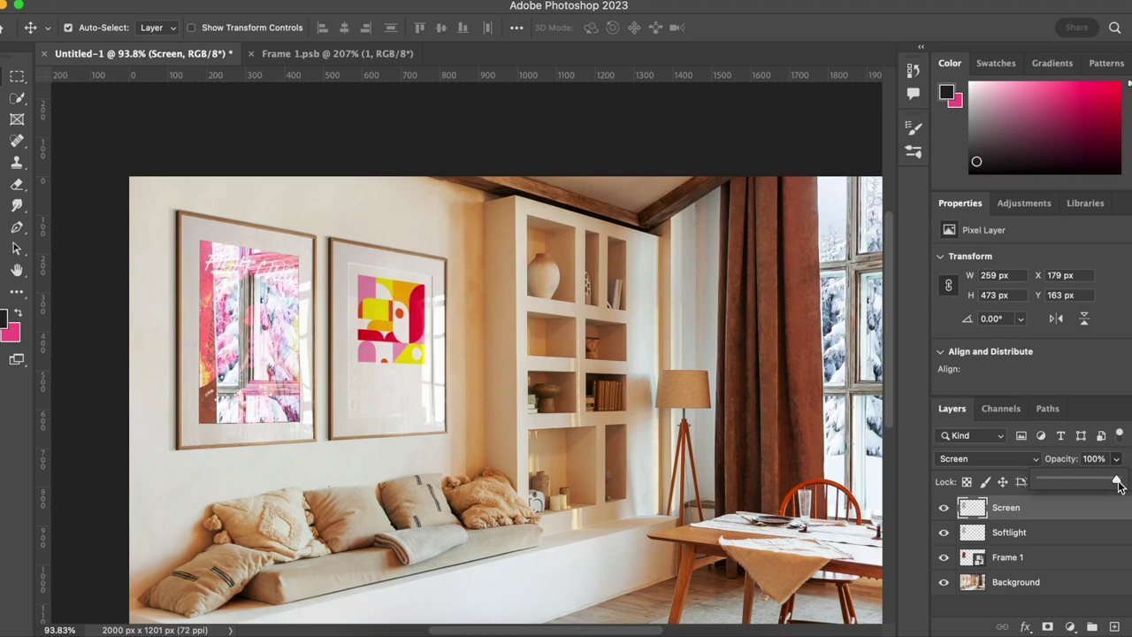
pyautogui.moveTo(1119, 482); pyautogui.dragTo(1075, 481)
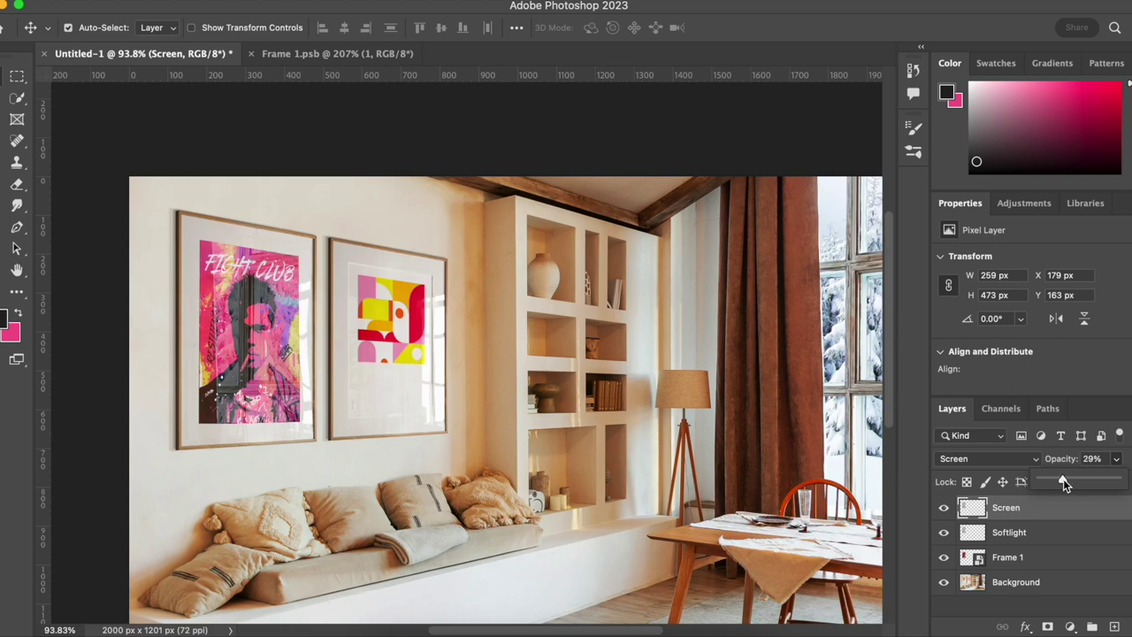
# - Reduce the Softlight layer's opacity further, to 32%
pyautogui.click(1049, 534)
pyautogui.click(1116, 466)
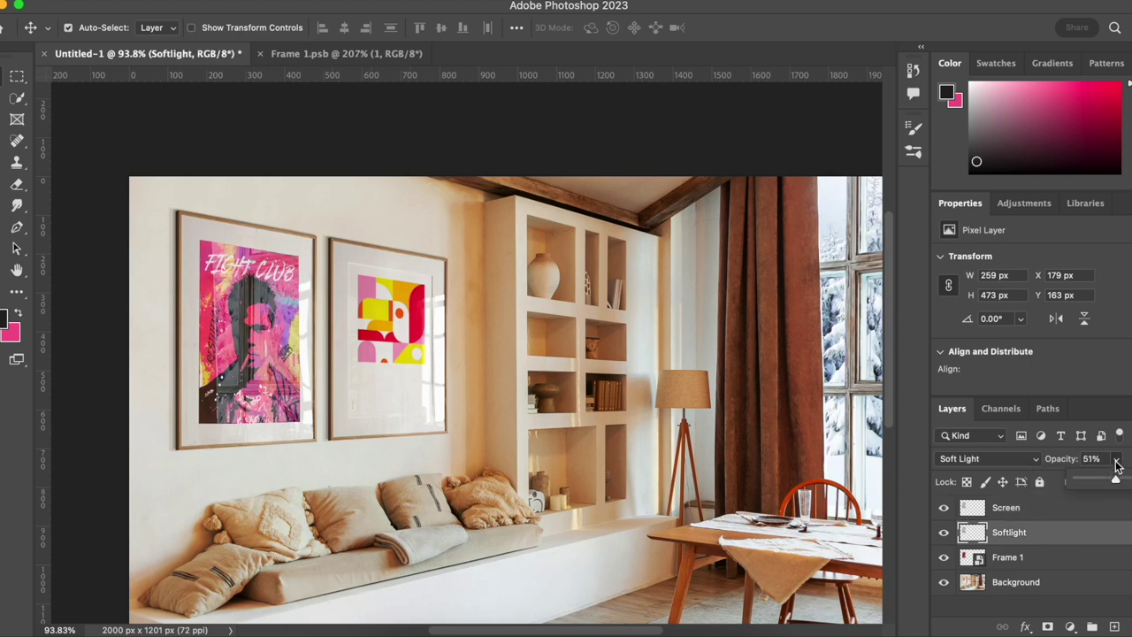
pyautogui.moveTo(1111, 481); pyautogui.dragTo(1102, 485)
# - Nudge the Screen overlay down 2 px
pyautogui.scroll(2, 468, 351)
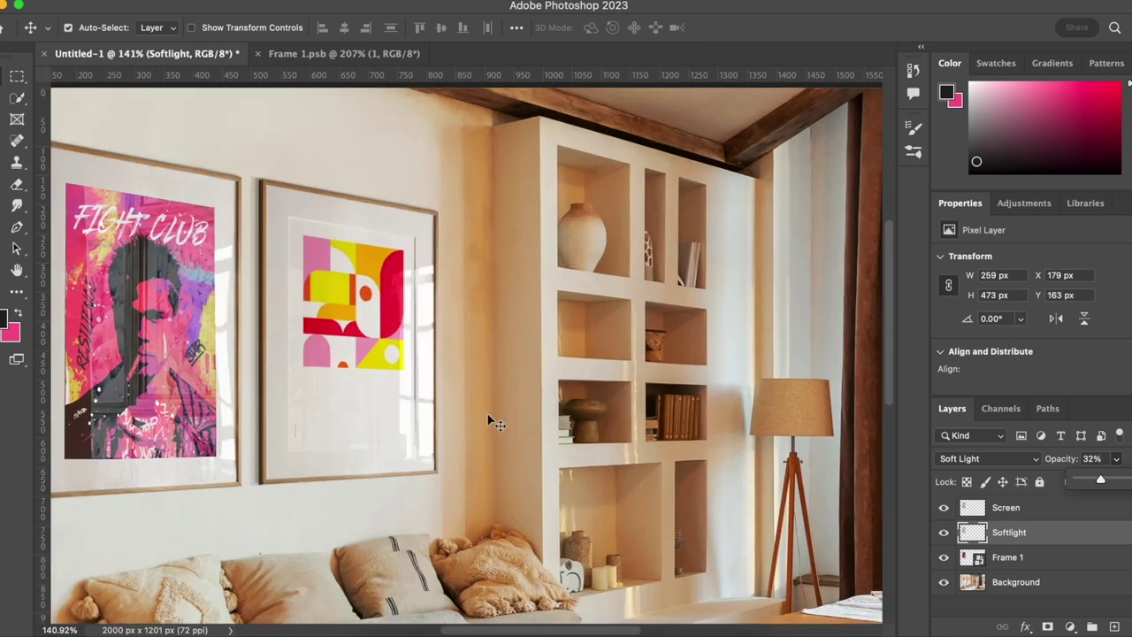
pyautogui.hotkey('alt', ']')
pyautogui.press('Down')
pyautogui.press('Down')
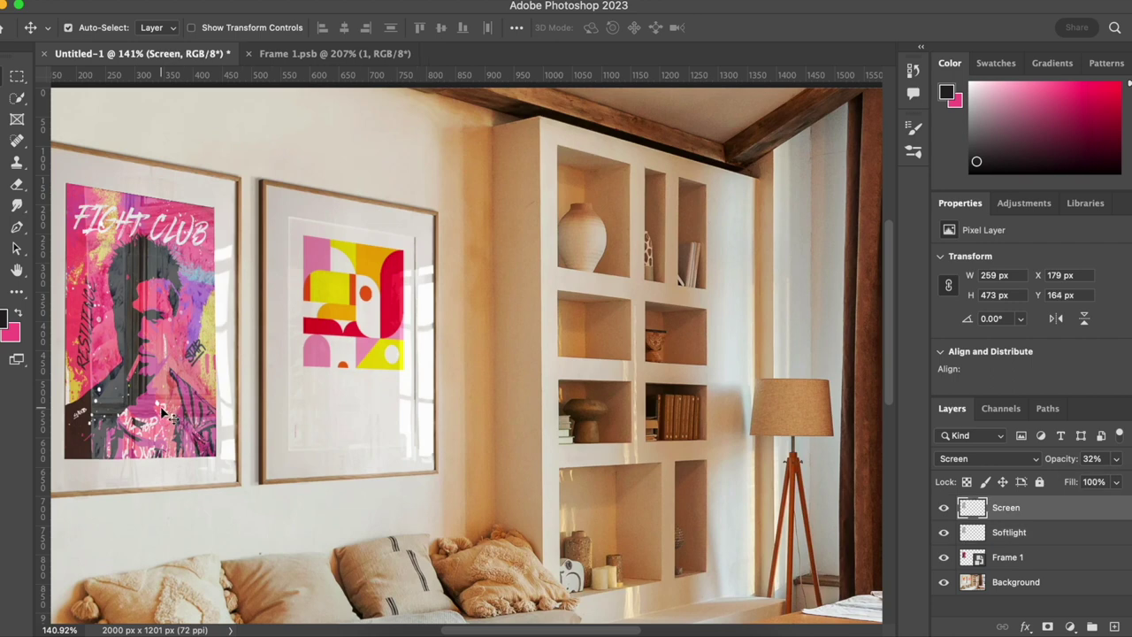
pyautogui.click(243, 392)
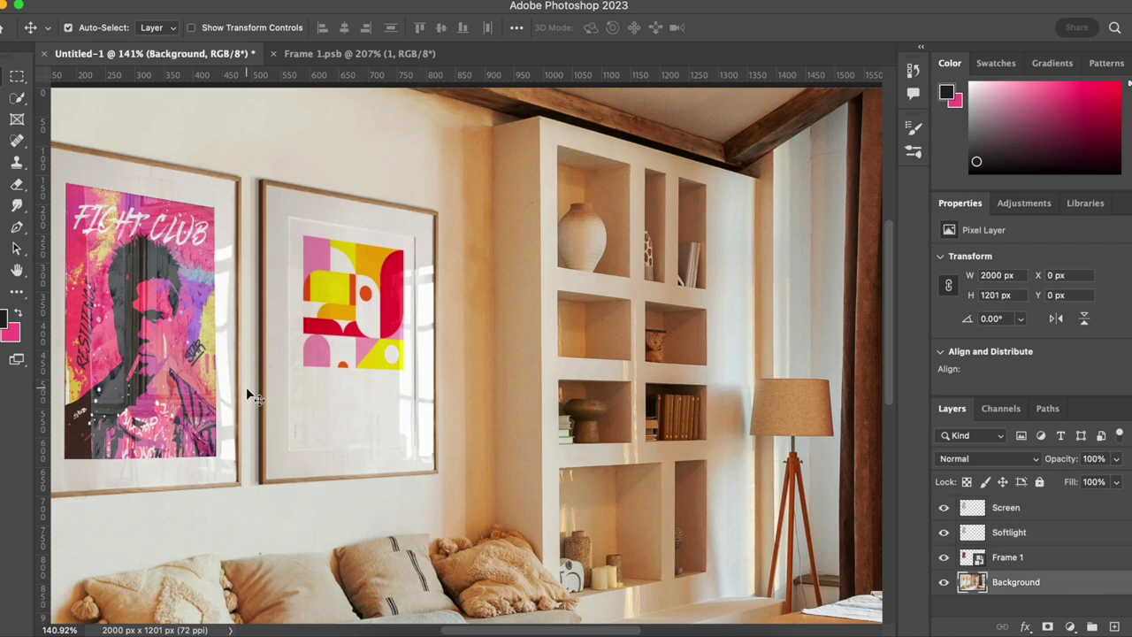
# - Lower the Screen overlay's opacity to 16% and the Softlight layer's to 20%
pyautogui.click(1021, 510)
pyautogui.click(1116, 458)
pyautogui.moveTo(1103, 479); pyautogui.dragTo(1090, 478)
pyautogui.click(1067, 531)
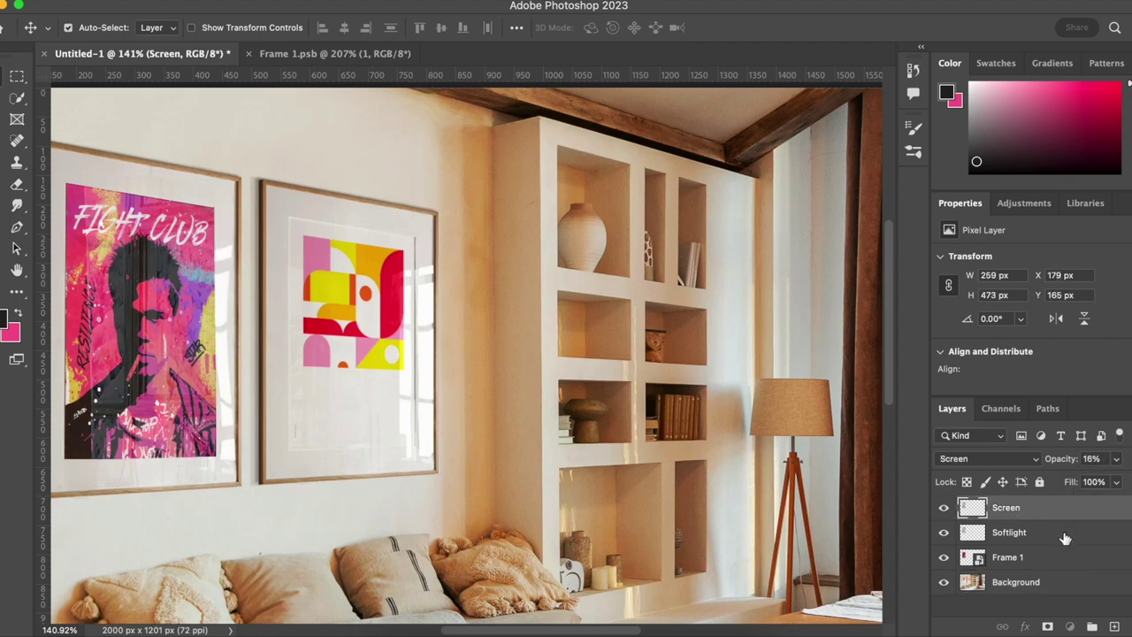
pyautogui.click(1069, 532)
pyautogui.click(1116, 459)
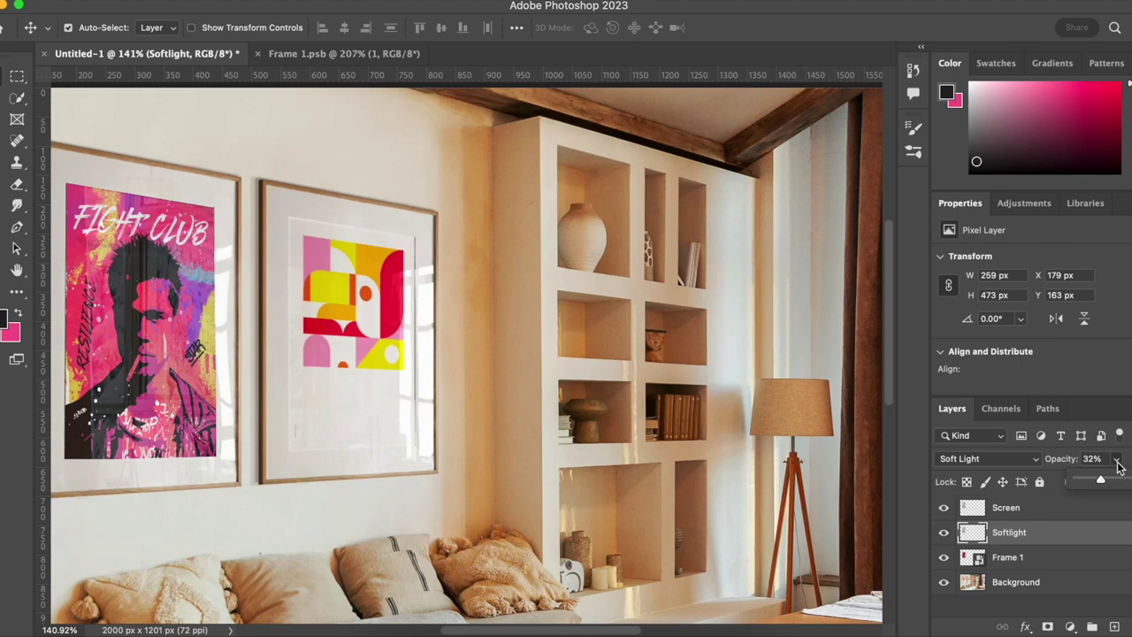
pyautogui.moveTo(1101, 482); pyautogui.dragTo(1094, 482)
pyautogui.click(622, 555)
pyautogui.press('super+minus')
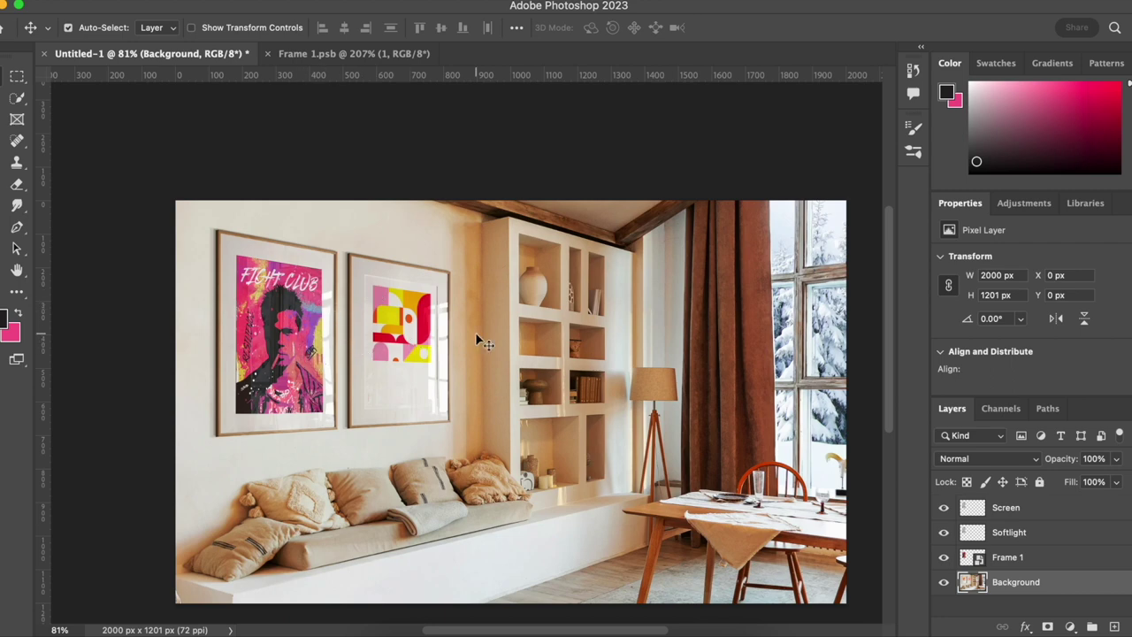
pyautogui.press('super+plus')
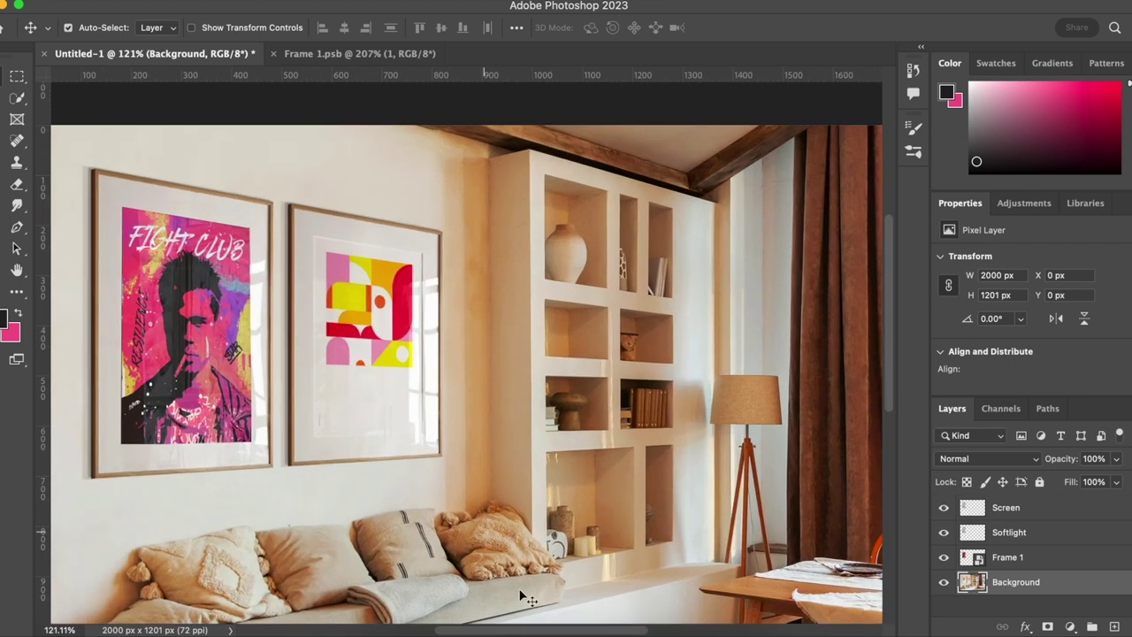
pyautogui.moveTo(580, 632); pyautogui.dragTo(538, 631)
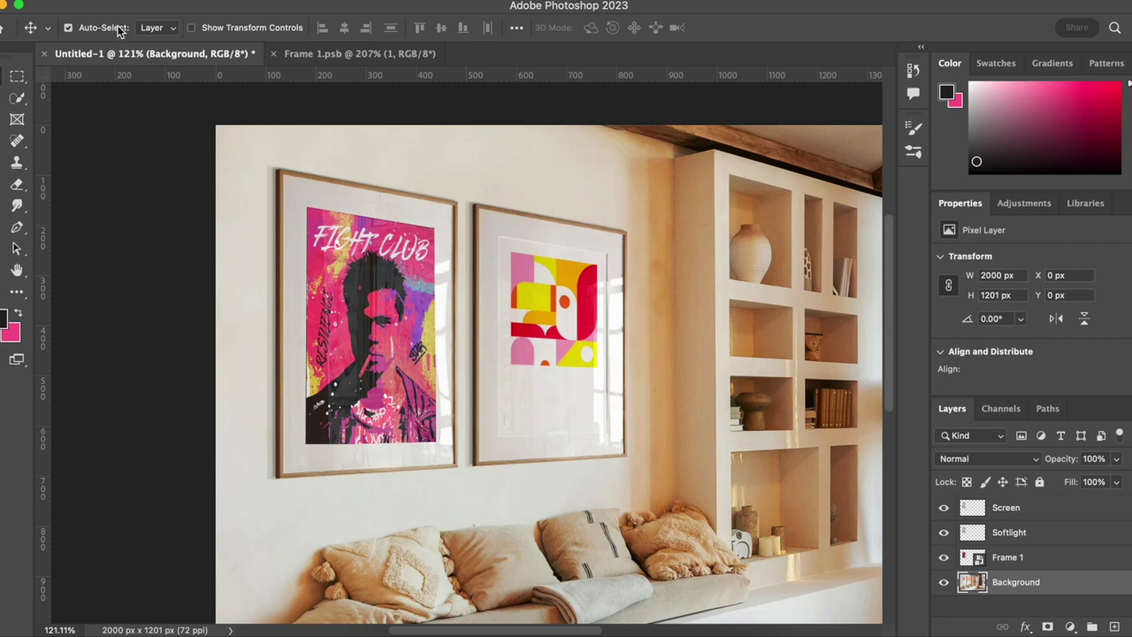
# - Export the mockup via Export As as a JPG at quality 7
pyautogui.click(102, 0)
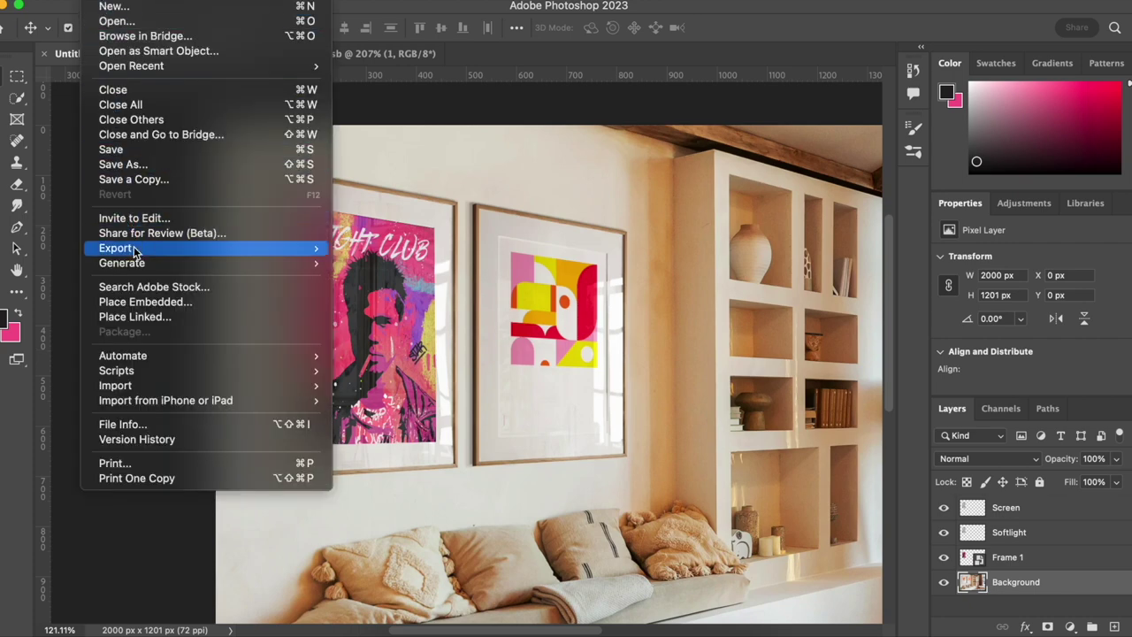
pyautogui.moveTo(134, 246)
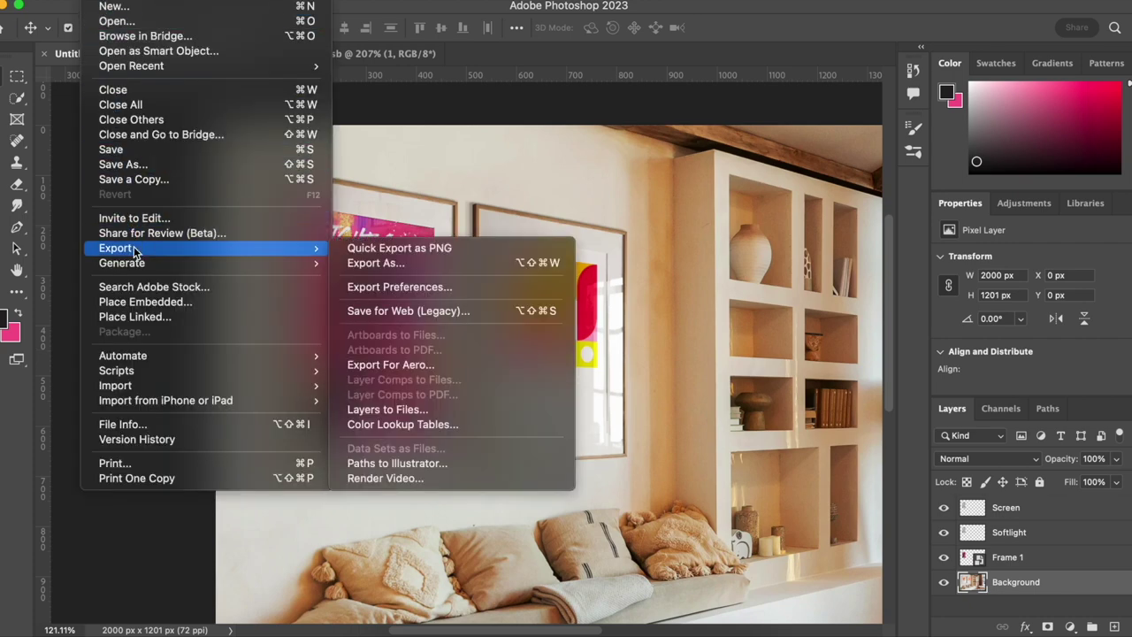
pyautogui.click(439, 261)
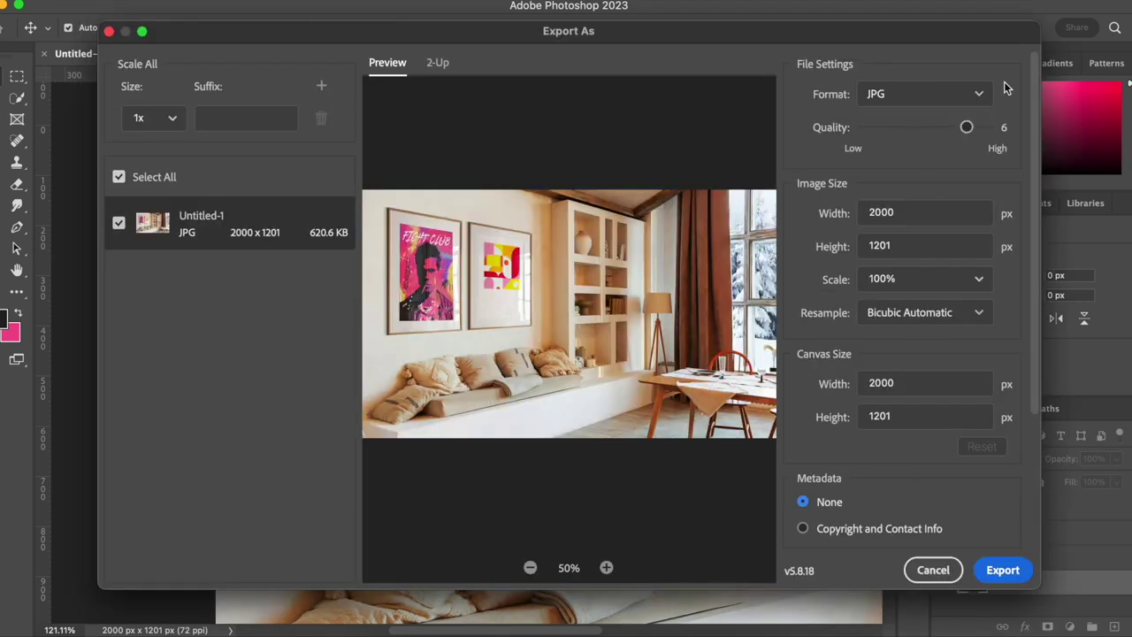
pyautogui.moveTo(967, 127); pyautogui.dragTo(987, 127)
pyautogui.click(1005, 571)
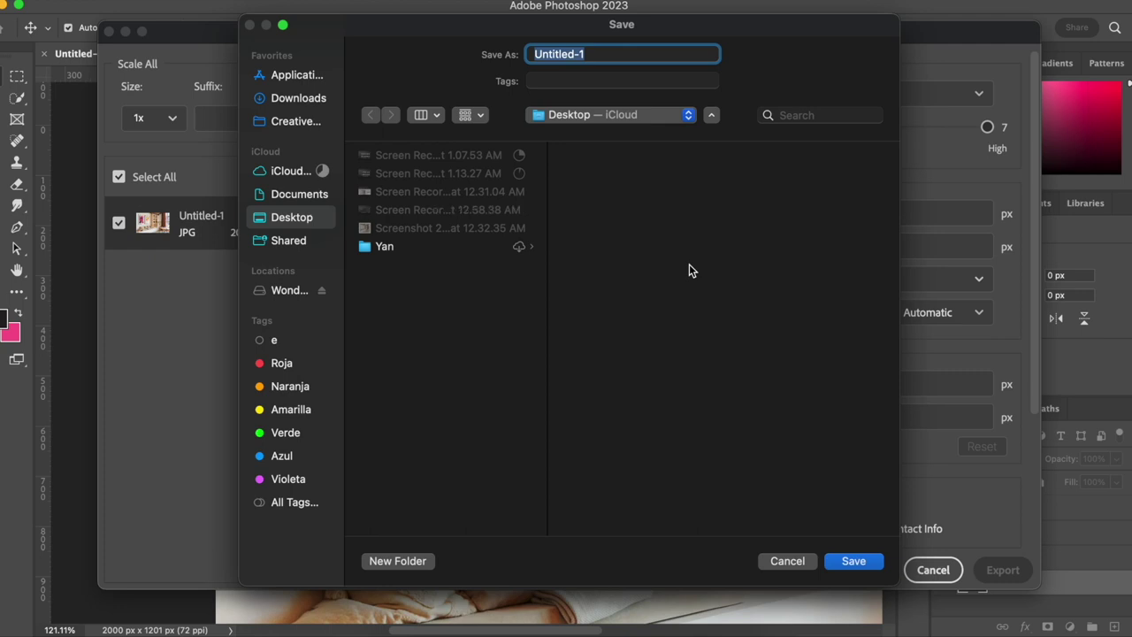
# - Name the exported file art and save it to the Desktop
pyautogui.write('refle')
pyautogui.press('BackSpace')
pyautogui.press('BackSpace')
pyautogui.write('k')
pyautogui.press('BackSpace')
pyautogui.press('BackSpace')
pyautogui.press('BackSpace')
pyautogui.press('BackSpace')
pyautogui.write('re')
pyautogui.press('BackSpace')
pyautogui.press('BackSpace')
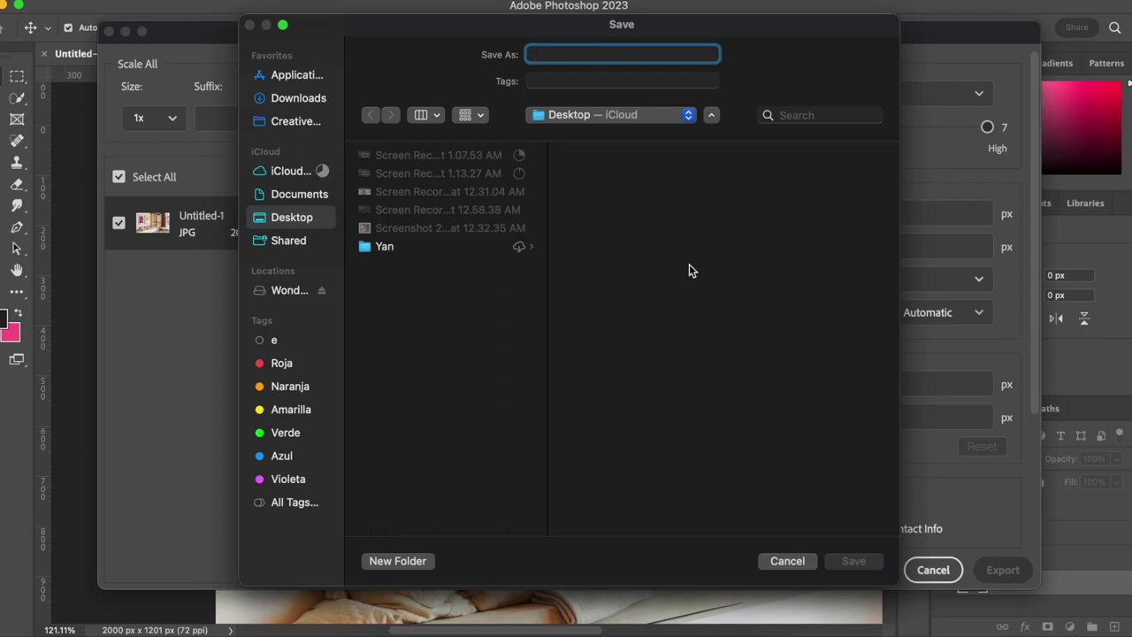
pyautogui.write('at')
pyautogui.write('rt')
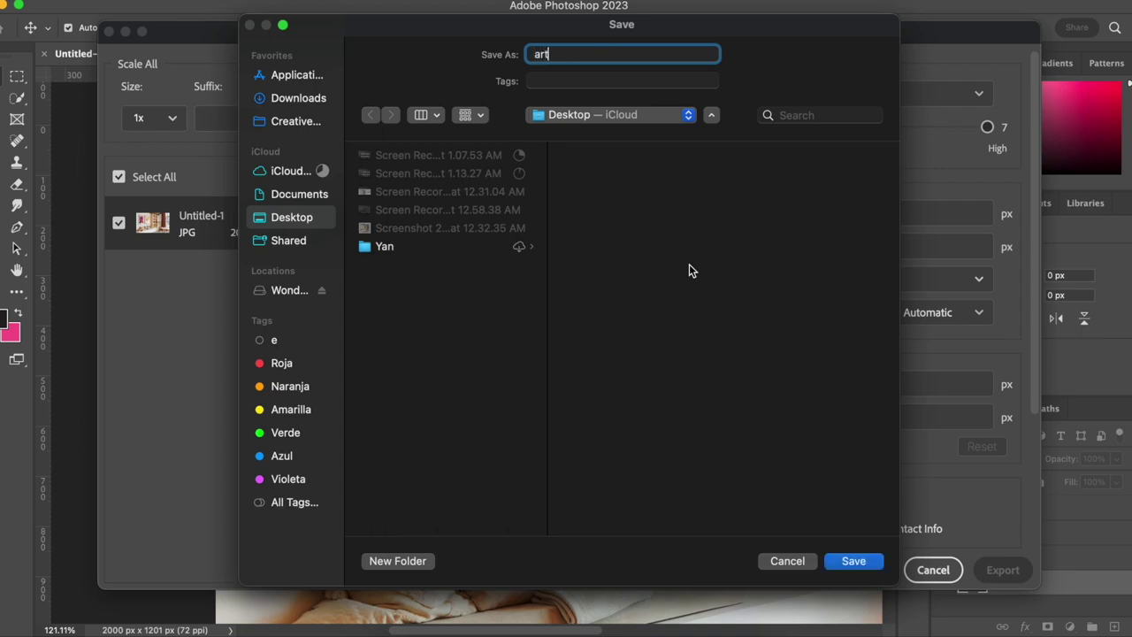
pyautogui.press('Return')
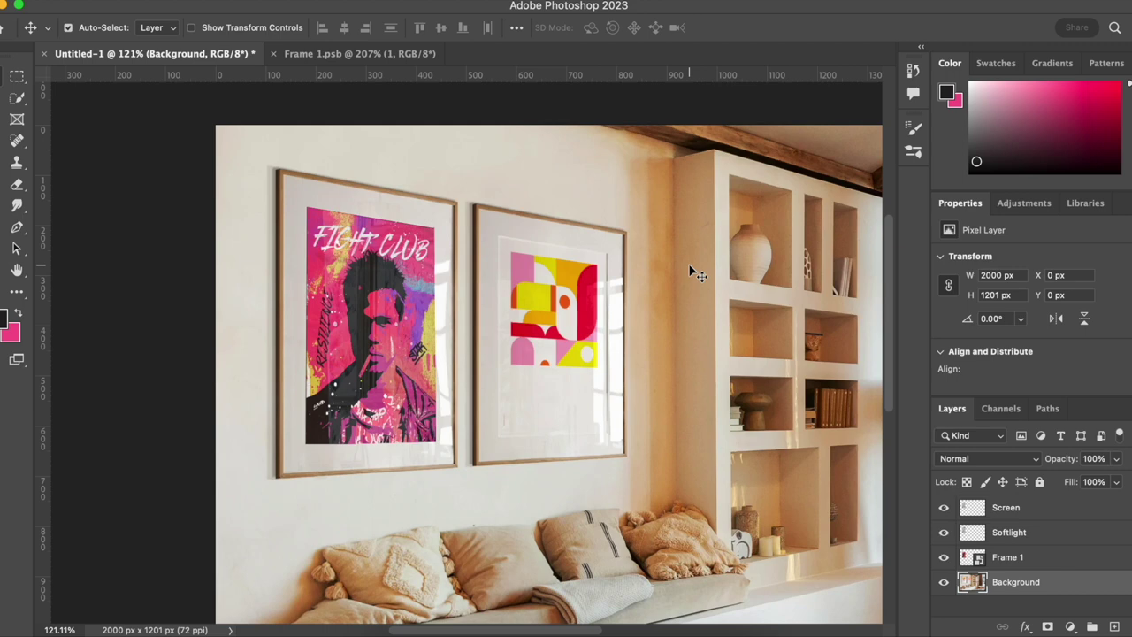